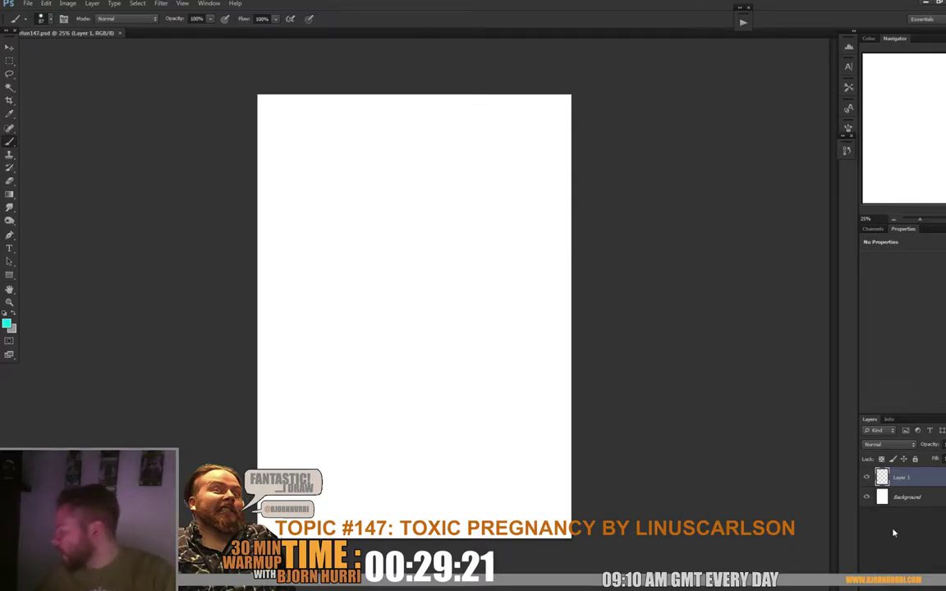
- Fill the Background layer with mid-gray and make Layer 1 active with the default black and white colors
left_click(895, 503)
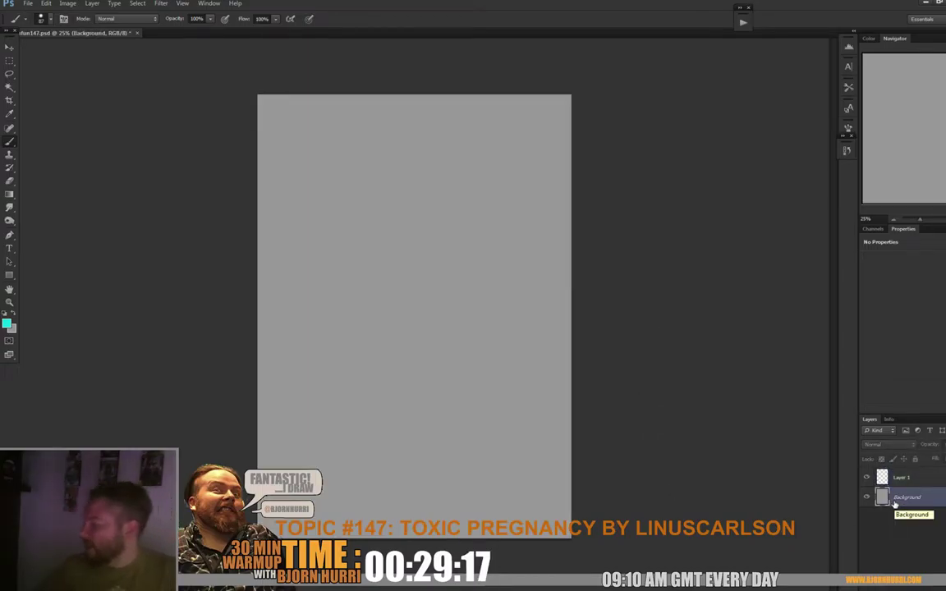
left_click(901, 477)
key("d")
- Switch to a square-tipped brush and reduce it to a small sketching size
right_click(395, 236)
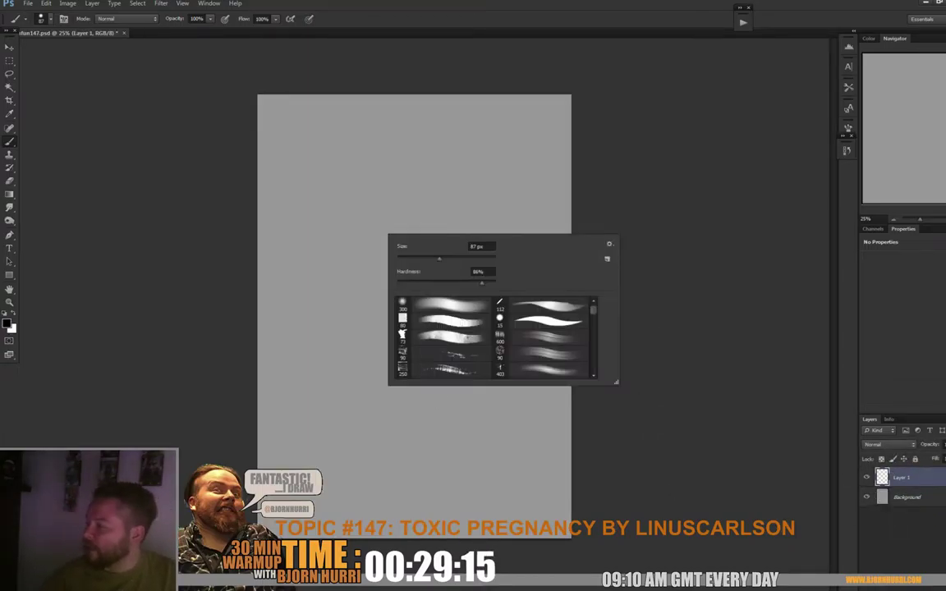
double_click(480, 246)
key("Return")
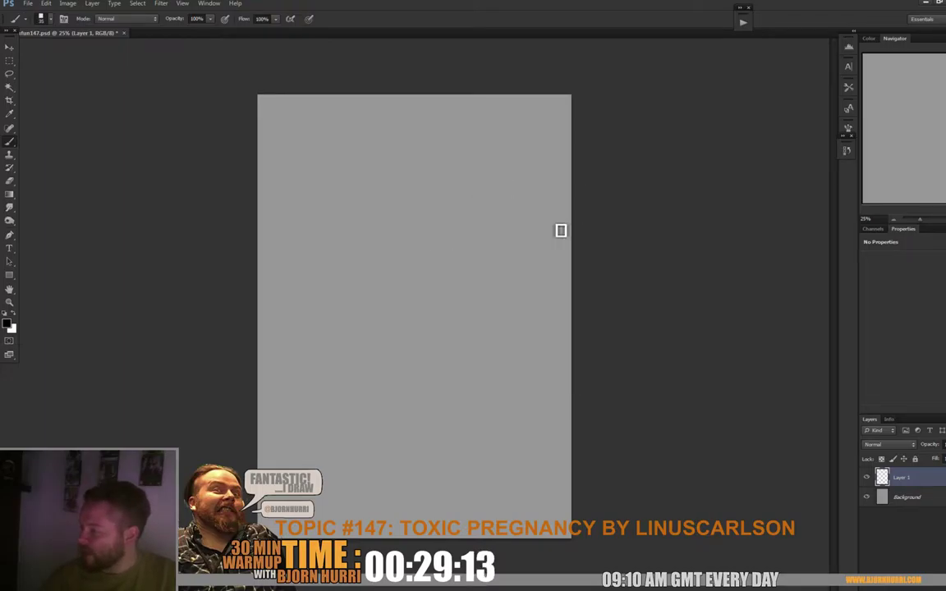
right_click(485, 238)
double_click(575, 247)
key("Return")
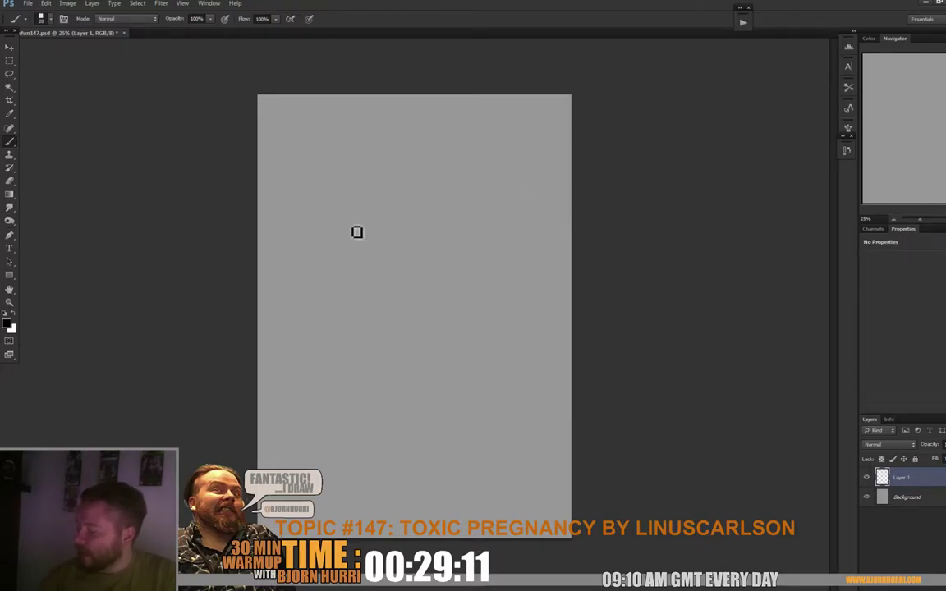
right_click(410, 197)
double_click(506, 207)
key("Return")
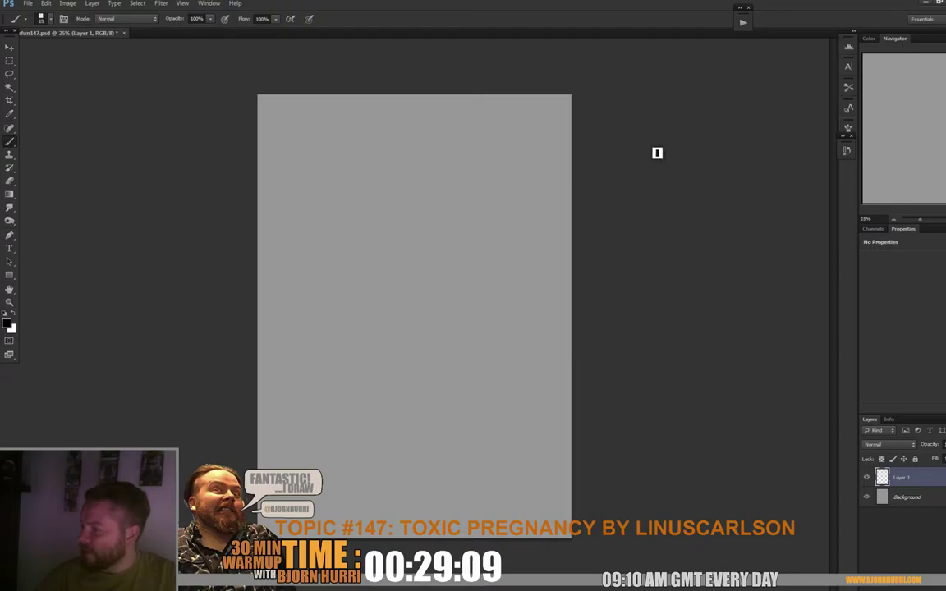
- Make a short test stroke and change to the tapered 100 px brush preset, reduced to 43 px
left_click_drag(371, 157, 370, 176)
right_click(387, 180)
scroll(493, 283, "down", 3)
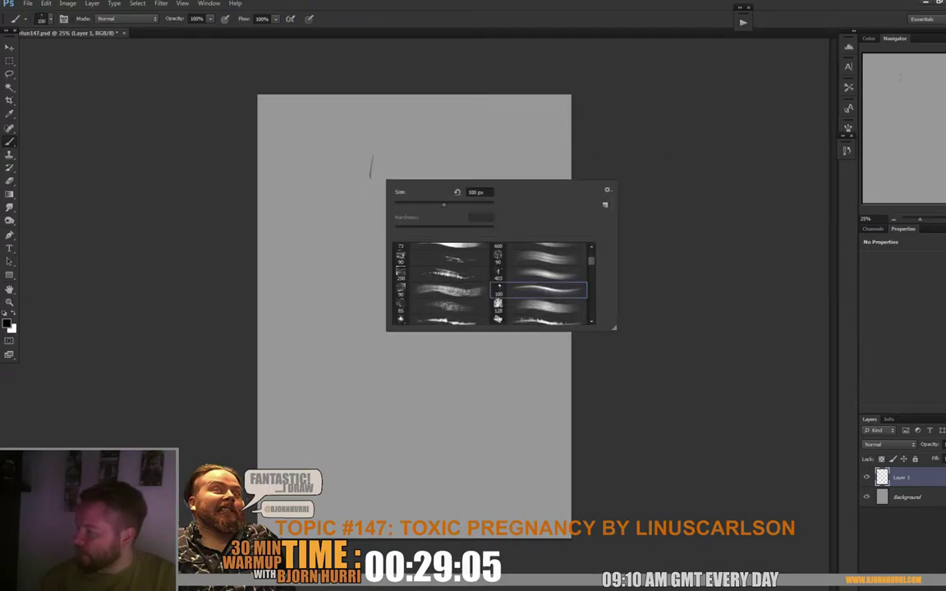
key("Return")
- Sketch an oval head near the top of the canvas and rough torso and hip contours beneath it
mouse_move(371, 174)
left_mouse_down()
mouse_move(389, 203)
mouse_move(408, 194)
left_mouse_up()
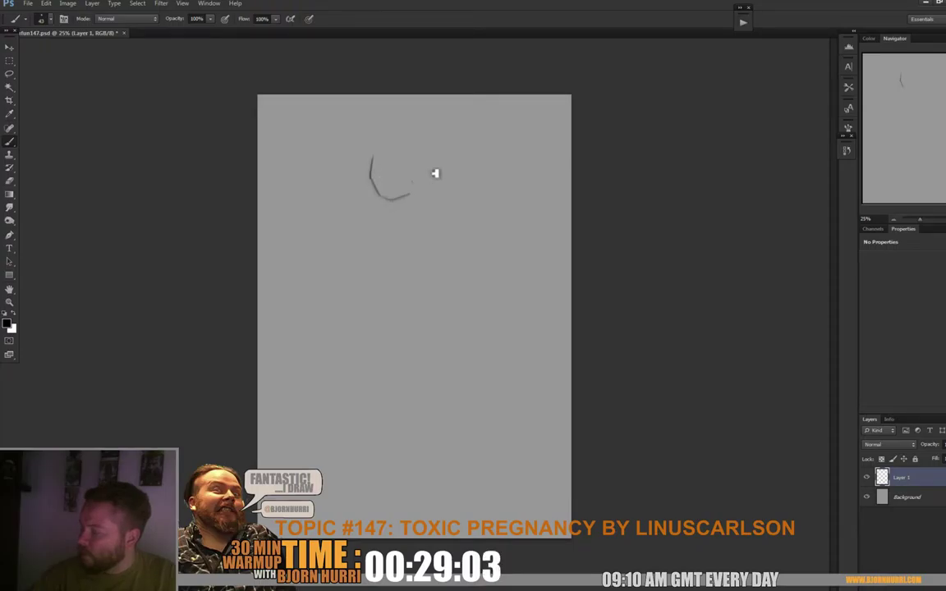
mouse_move(375, 155)
left_mouse_down()
mouse_move(396, 133)
mouse_move(431, 164)
mouse_move(416, 178)
left_mouse_up()
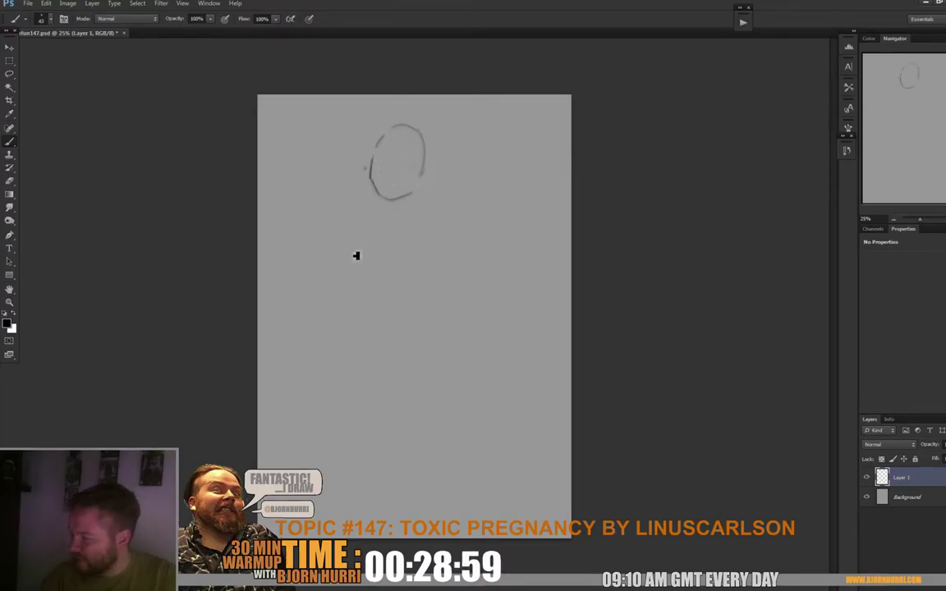
mouse_move(365, 231)
left_mouse_down()
mouse_move(369, 222)
mouse_move(394, 244)
left_mouse_up()
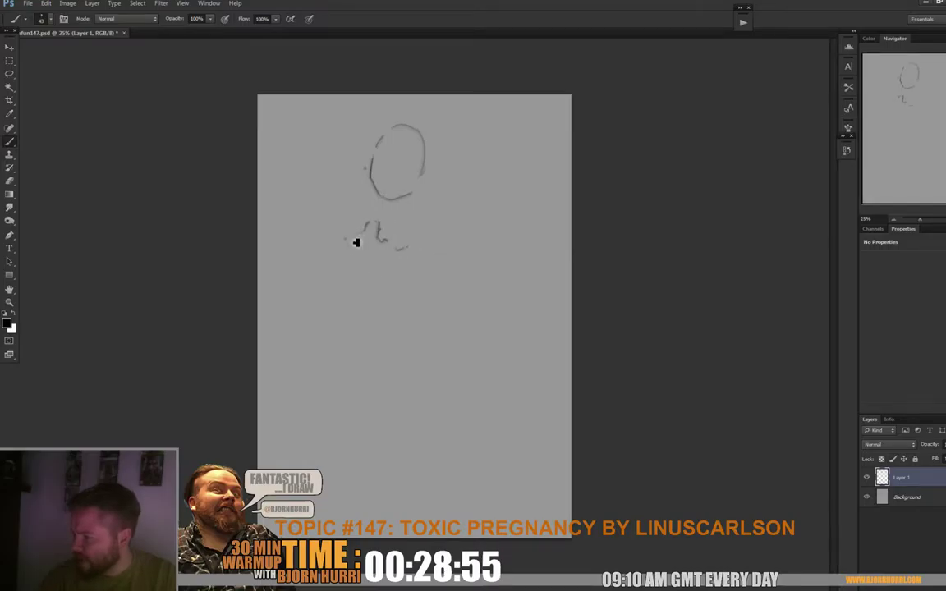
mouse_move(340, 266)
left_mouse_down()
mouse_move(345, 291)
mouse_move(384, 305)
left_mouse_up()
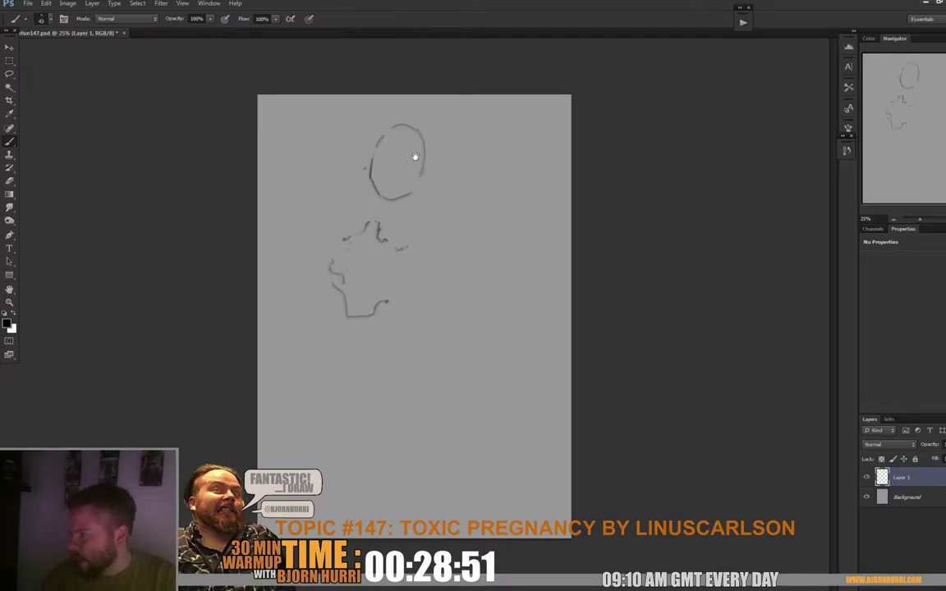
- Sketch a slanted double-line pole on each side of the head, with rounded shoulder contours at their lower ends
left_click_drag(353, 170, 352, 146)
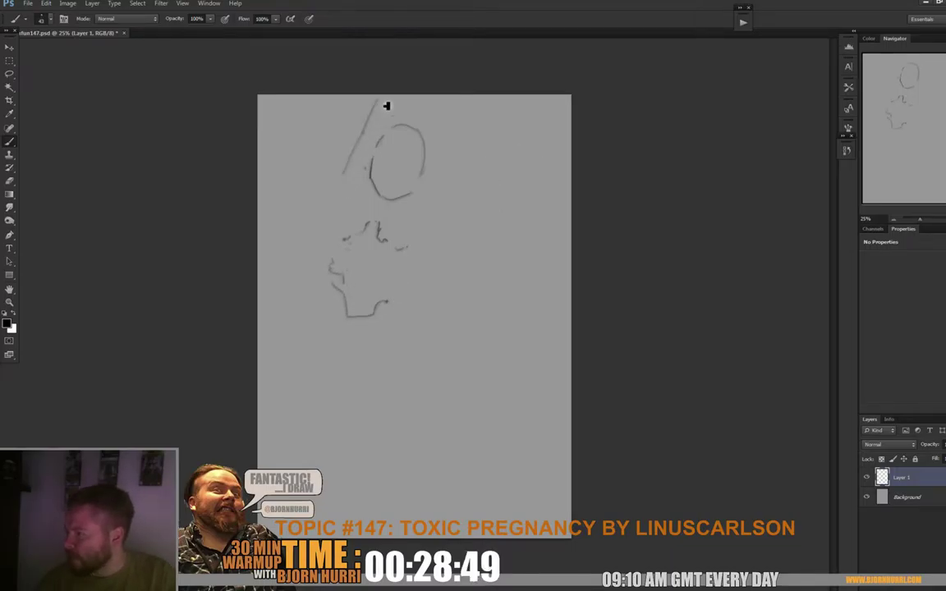
left_click_drag(380, 98, 353, 170)
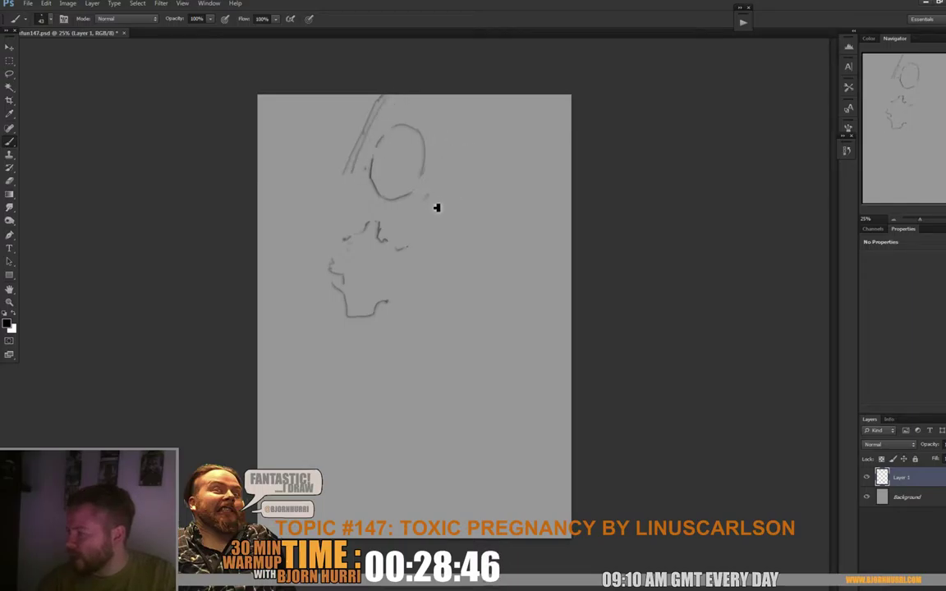
mouse_move(439, 190)
left_mouse_down()
mouse_move(490, 106)
mouse_move(445, 194)
left_mouse_up()
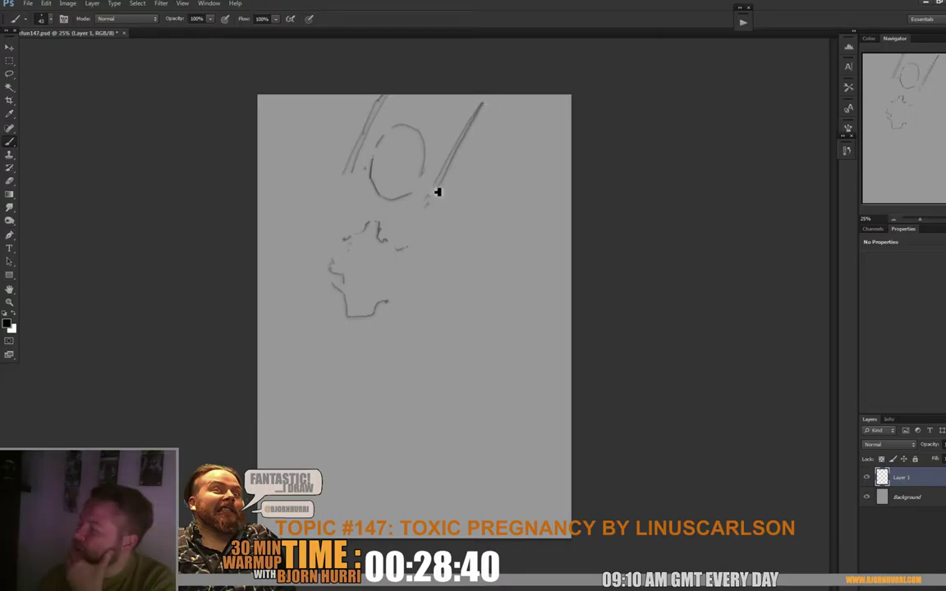
left_click_drag(431, 192, 448, 212)
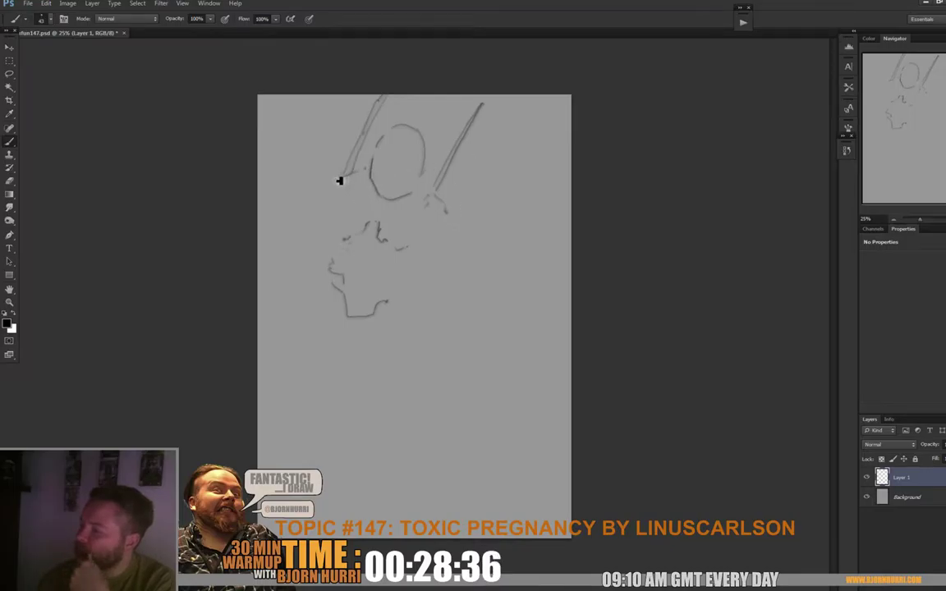
mouse_move(331, 201)
left_mouse_down()
mouse_move(354, 200)
mouse_move(325, 192)
left_mouse_up()
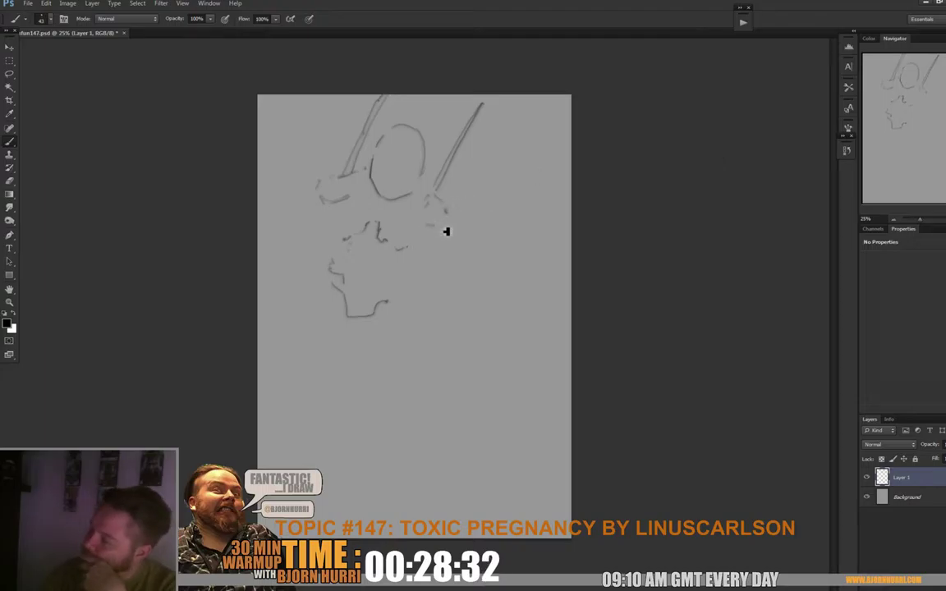
left_click_drag(426, 222, 450, 214)
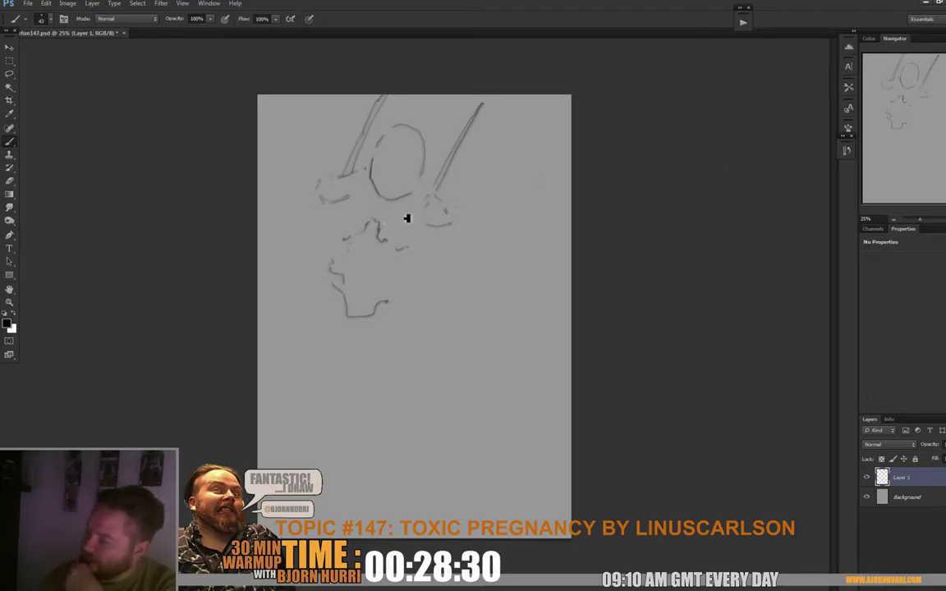
- Connect the jagged chest contour and sketch two large round forms side by side below the torso
left_click_drag(361, 243, 405, 254)
mouse_move(329, 267)
left_mouse_down()
mouse_move(344, 298)
mouse_move(300, 287)
mouse_move(353, 318)
left_mouse_up()
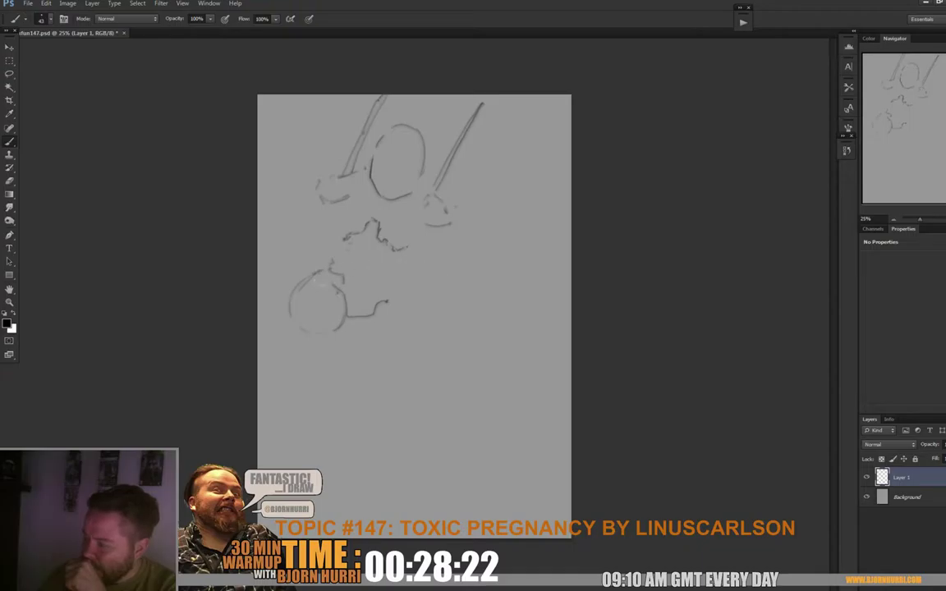
left_click_drag(410, 302, 382, 341)
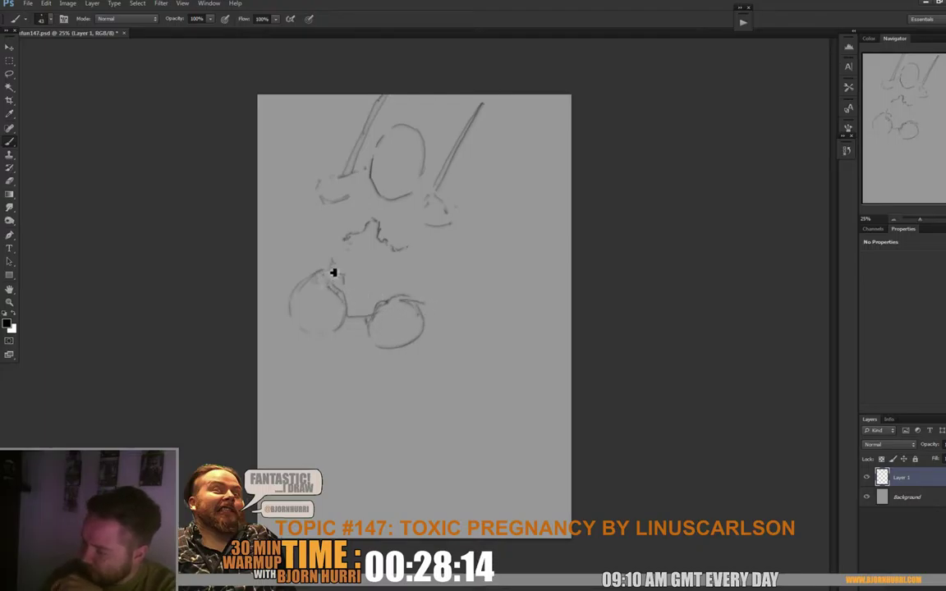
- Mark two eyes on the head and sharpen the central peak of the chest contour
left_click(380, 172)
left_click(403, 172)
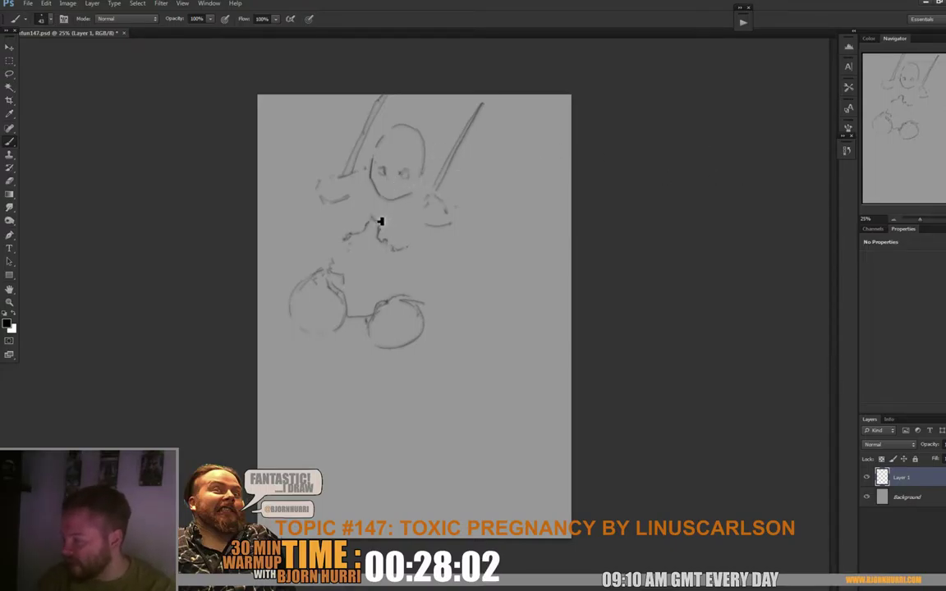
mouse_move(379, 218)
left_mouse_down()
mouse_move(362, 236)
mouse_move(366, 220)
left_mouse_up()
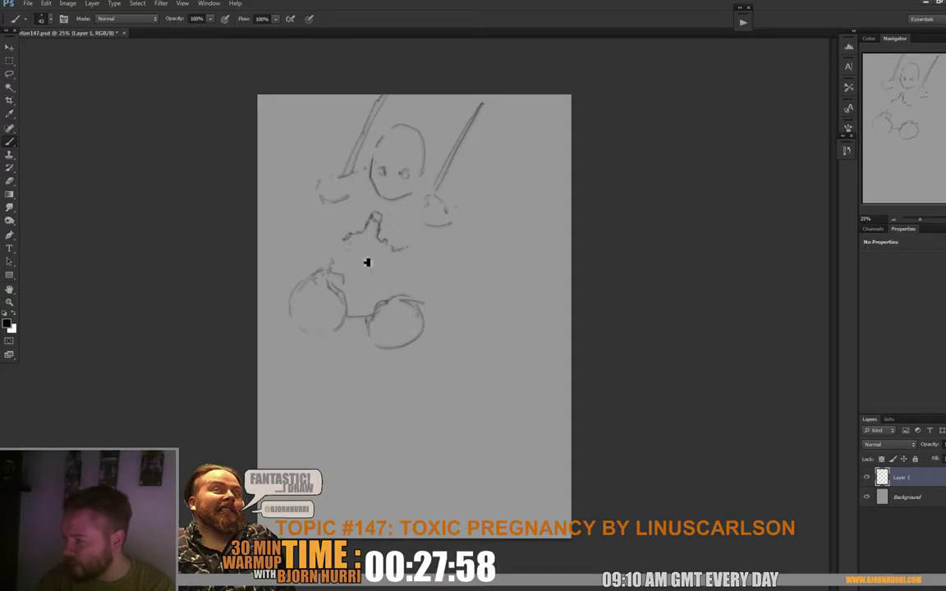
- Draw a wavy contour above the two lower circles and a tube-like arm ending in a large round form at the upper right
mouse_move(371, 302)
left_mouse_down()
mouse_move(352, 294)
mouse_move(408, 289)
left_mouse_up()
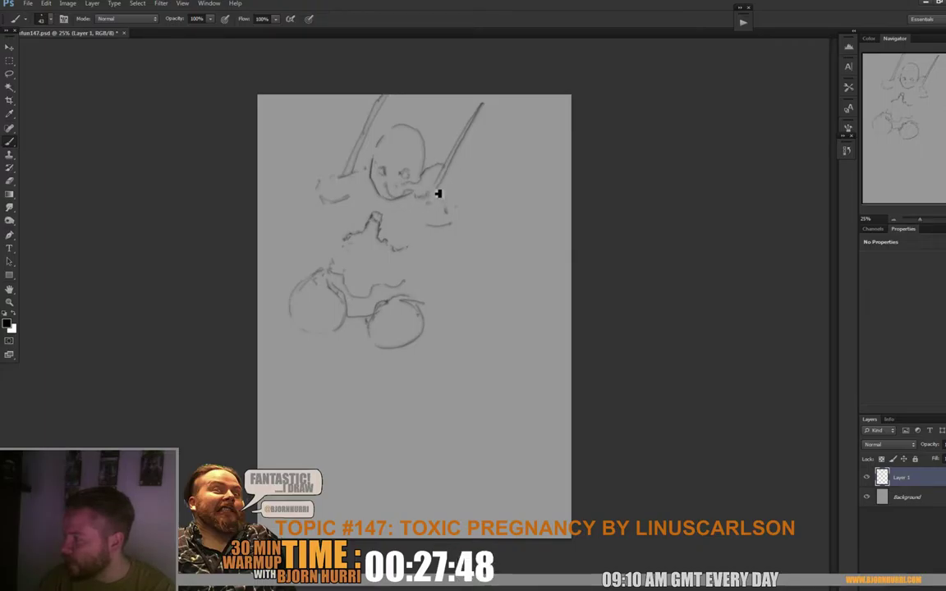
mouse_move(442, 187)
left_mouse_down()
mouse_move(494, 193)
mouse_move(501, 210)
mouse_move(544, 216)
mouse_move(560, 193)
mouse_move(560, 160)
mouse_move(535, 143)
mouse_move(504, 158)
mouse_move(510, 143)
mouse_move(501, 146)
mouse_move(536, 134)
mouse_move(550, 110)
mouse_move(474, 109)
mouse_move(468, 124)
mouse_move(464, 104)
mouse_move(456, 140)
mouse_move(490, 162)
left_mouse_up()
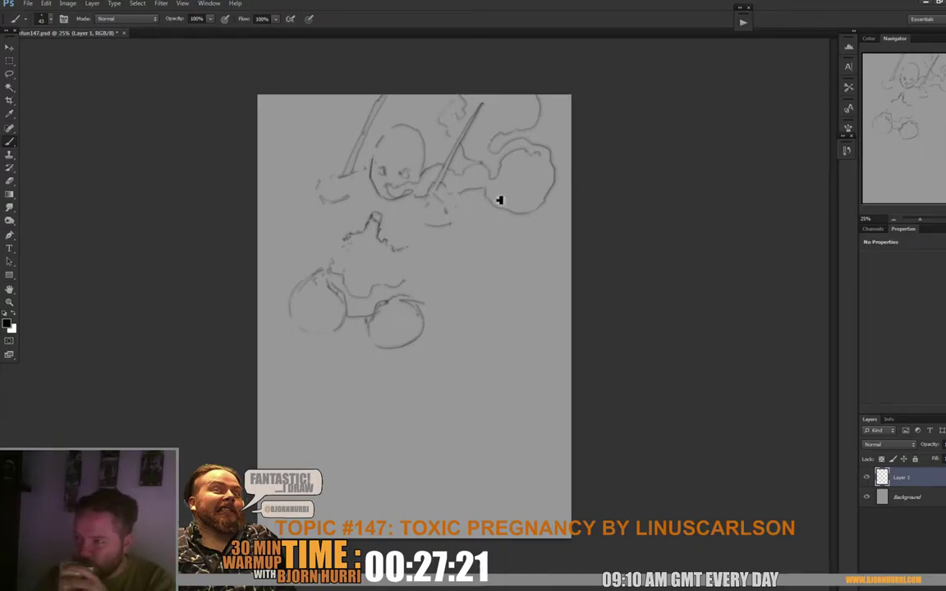
- Rework the head into a skull-like face, erasing stray lines with a small eraser and redrawing the eye sockets, jaw and cranium
key("e")
right_click(394, 170)
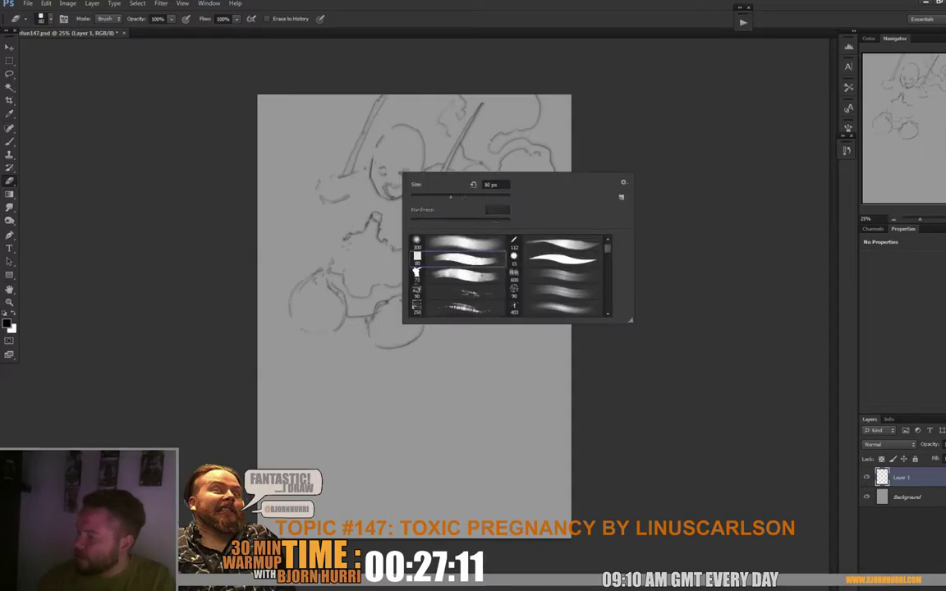
key("Return")
key("b")
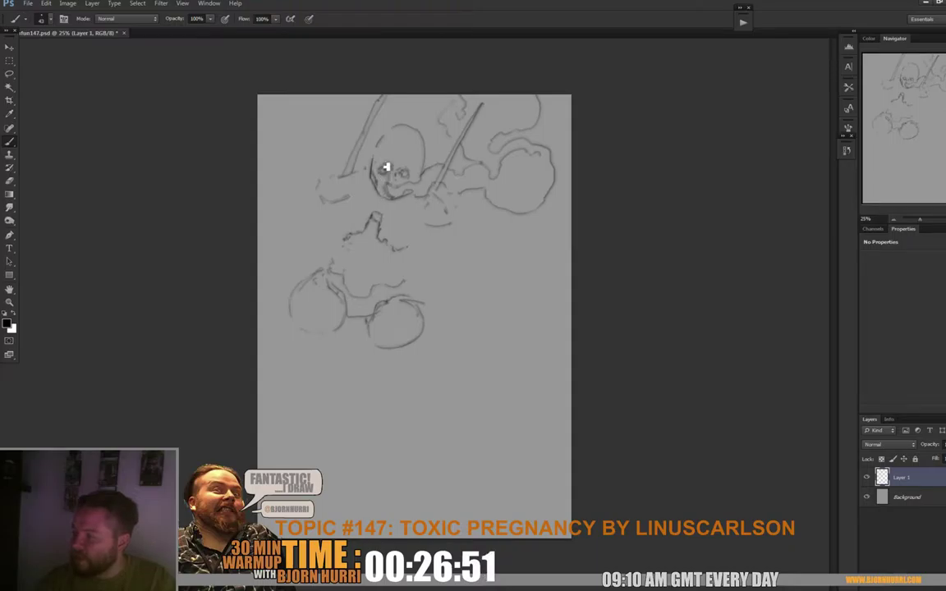
key("e")
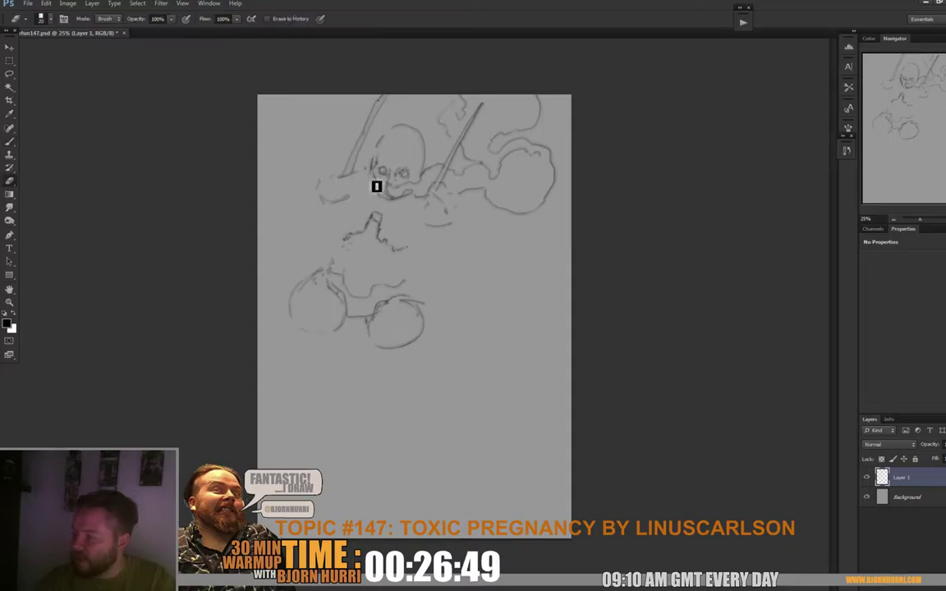
key("b")
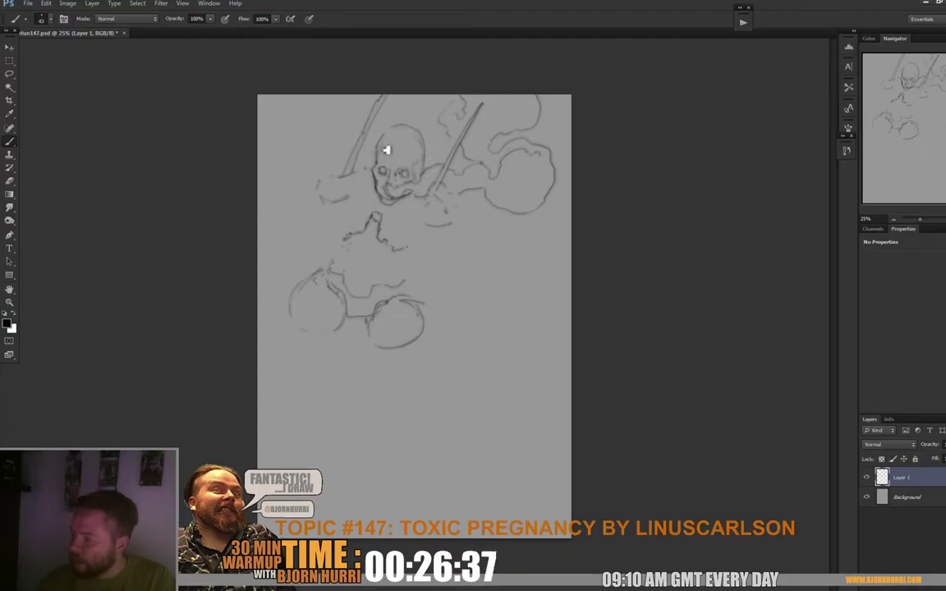
key("e")
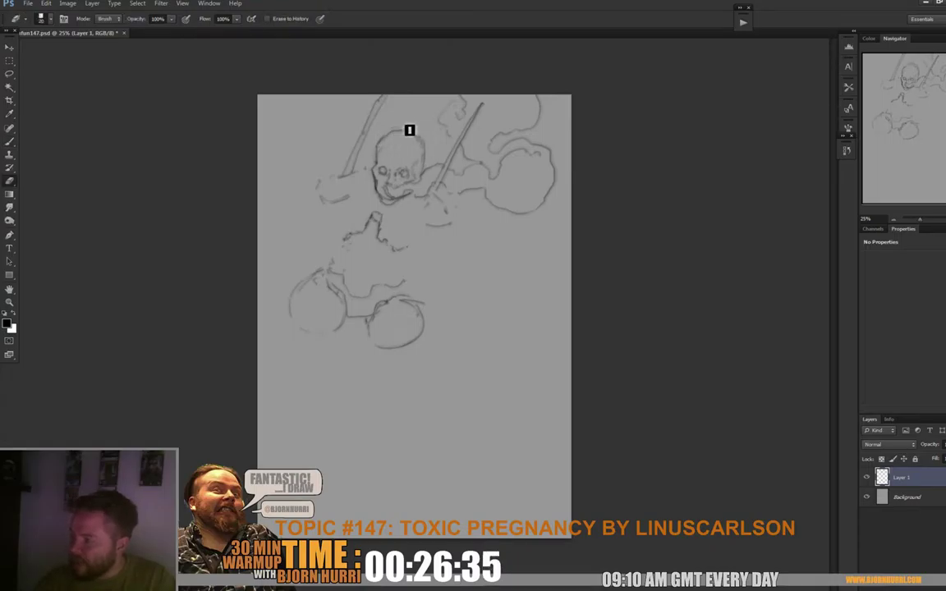
key("b")
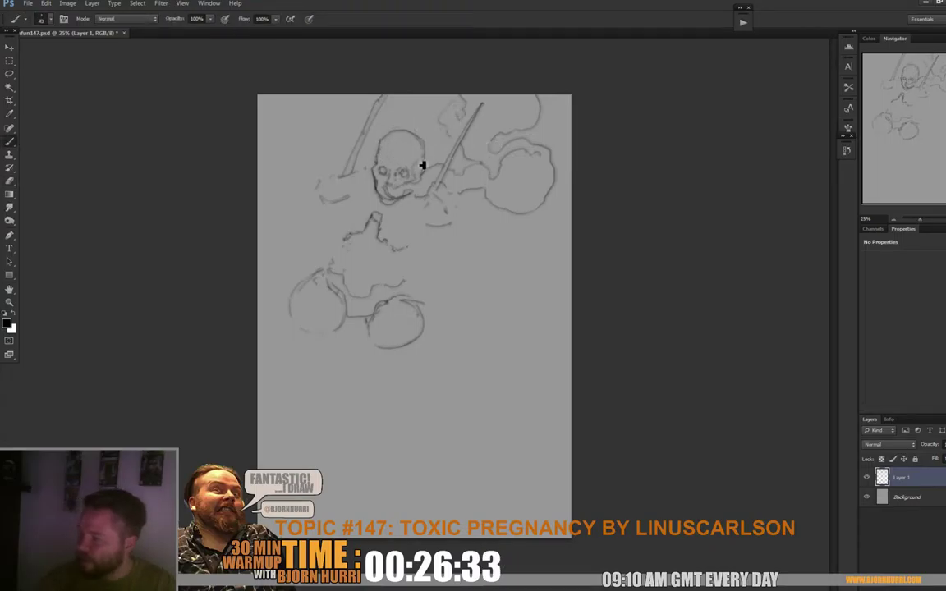
- Sketch the left shoulder and the folded, hand-like shapes on both sides of the chest
mouse_move(358, 154)
left_mouse_down()
mouse_move(323, 180)
mouse_move(327, 195)
left_mouse_up()
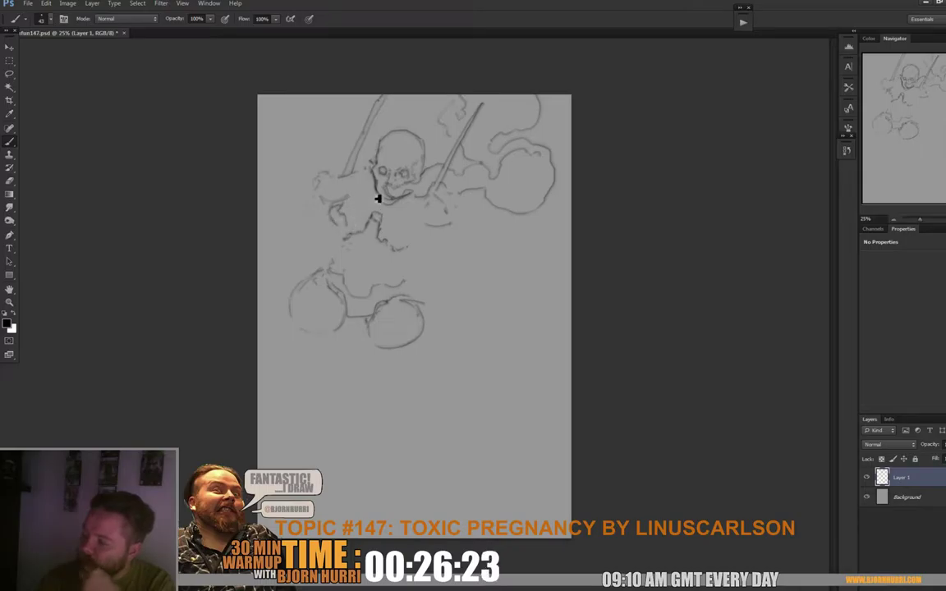
left_click_drag(342, 222, 333, 212)
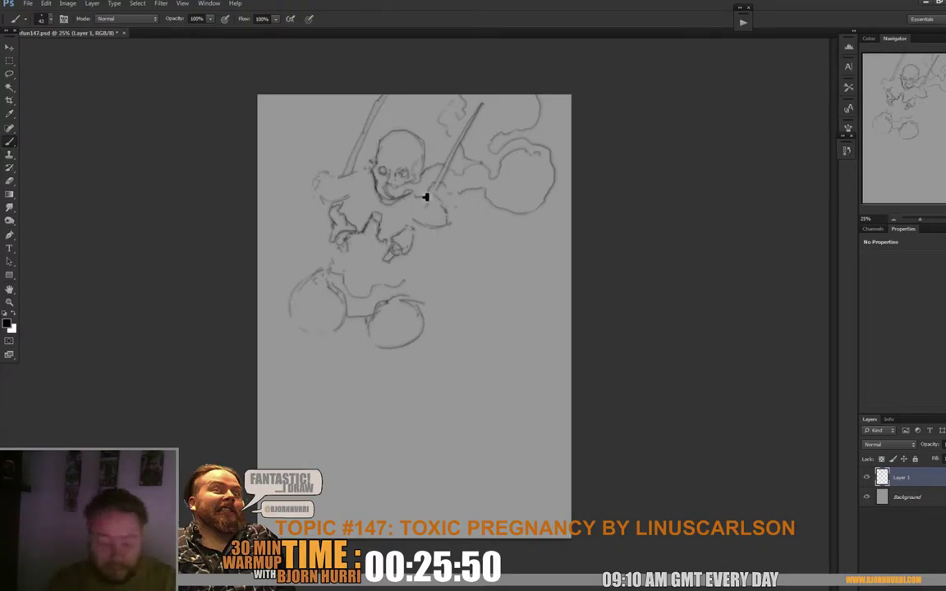
- Erase the lines under the chest peak and redraw a rounded central form between the hand-like shapes
key("e")
mouse_move(374, 235)
left_mouse_down()
mouse_move(378, 219)
mouse_move(387, 225)
left_mouse_up()
key("b")
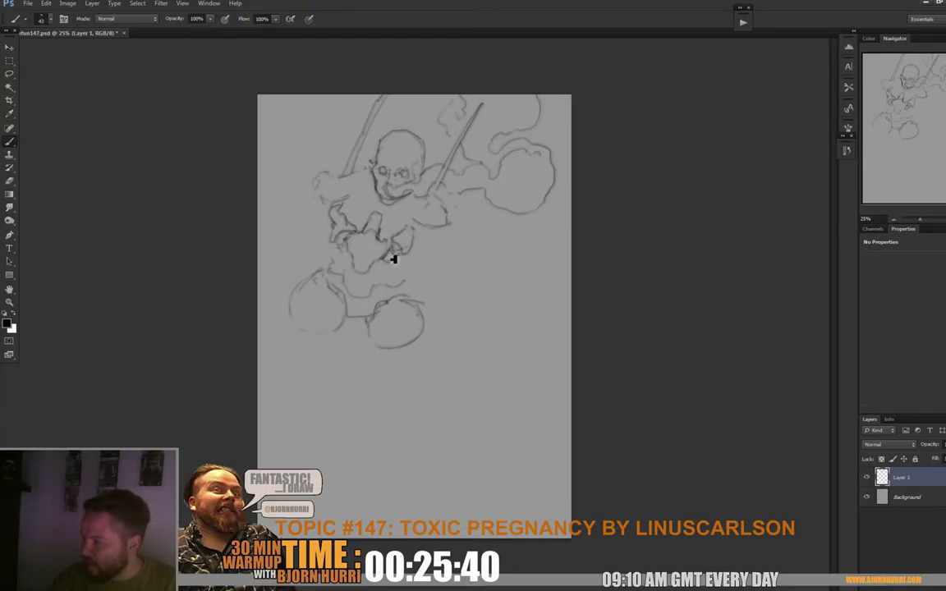
left_click_drag(371, 215, 382, 208)
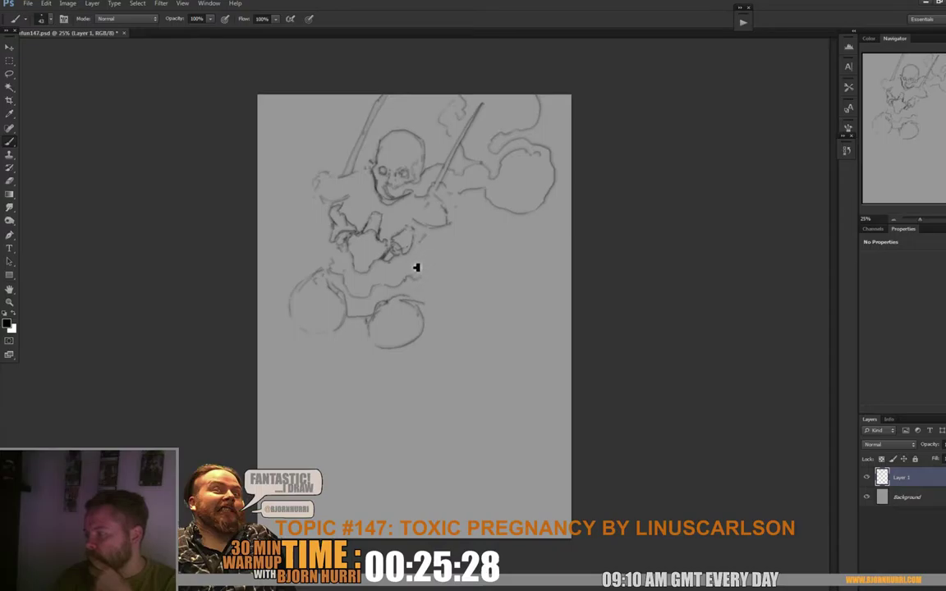
- Add rounded lobes on both sides of the torso and draw wavy tendrils from the skull's face toward the speckled round form
mouse_move(438, 260)
left_mouse_down()
mouse_move(447, 270)
mouse_move(333, 265)
mouse_move(323, 228)
mouse_move(333, 243)
mouse_move(335, 229)
mouse_move(306, 233)
left_mouse_up()
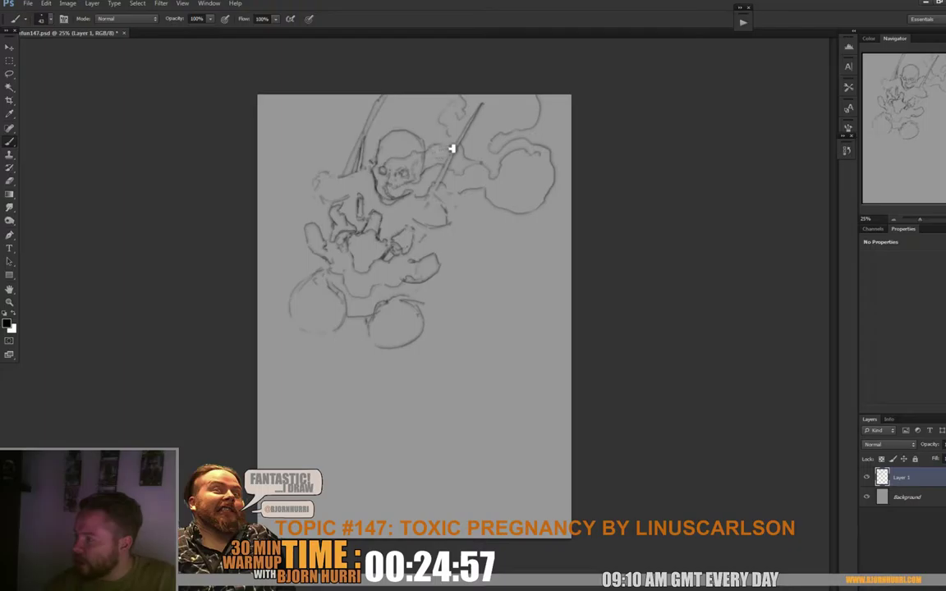
left_click_drag(399, 168, 457, 151)
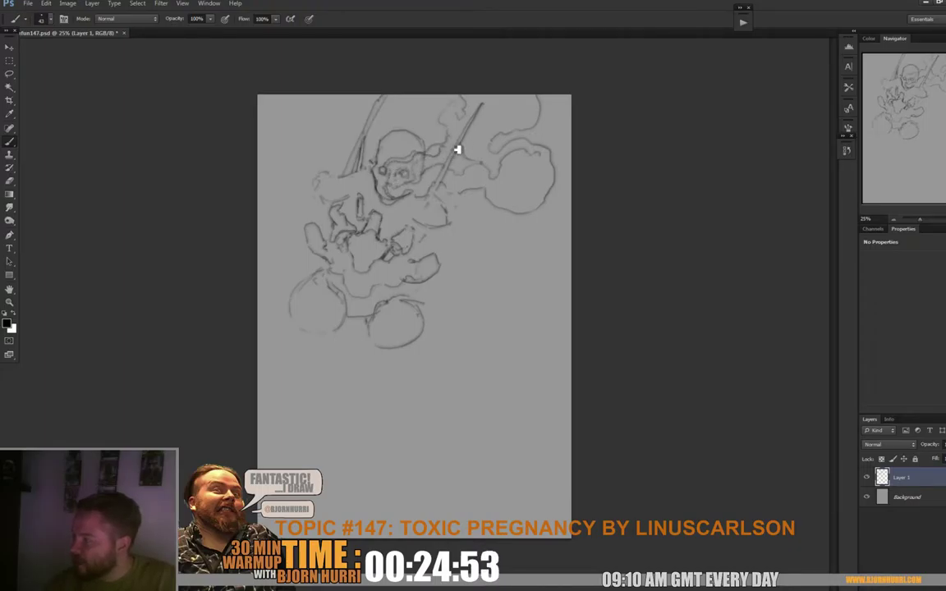
key("e")
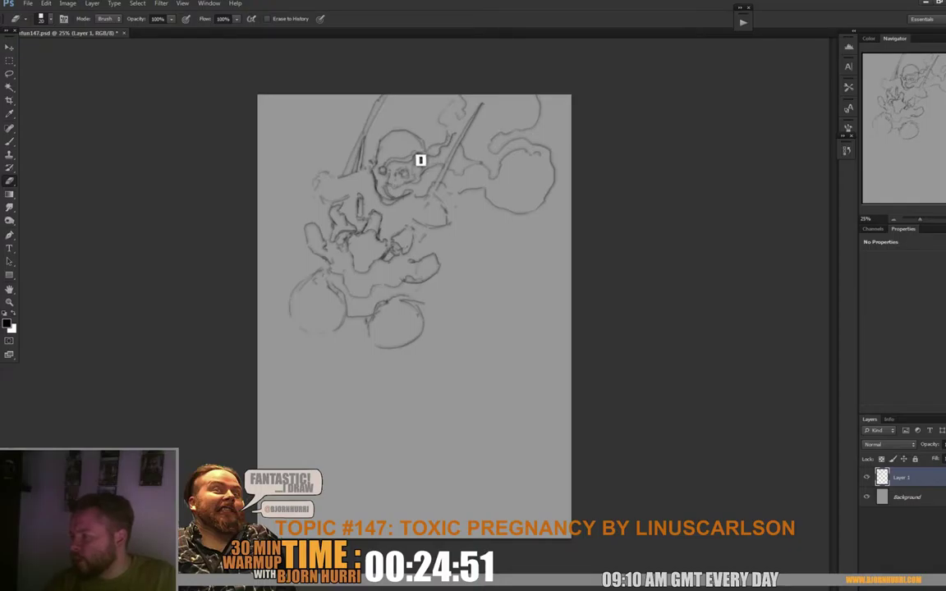
mouse_move(421, 160)
left_mouse_down()
mouse_move(435, 152)
mouse_move(388, 175)
mouse_move(422, 167)
mouse_move(416, 172)
left_mouse_up()
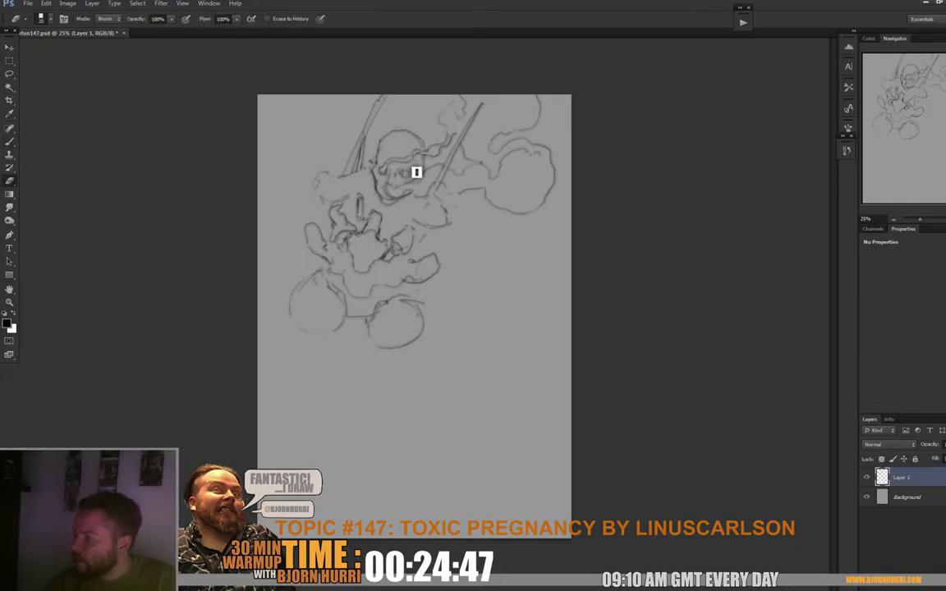
key("b")
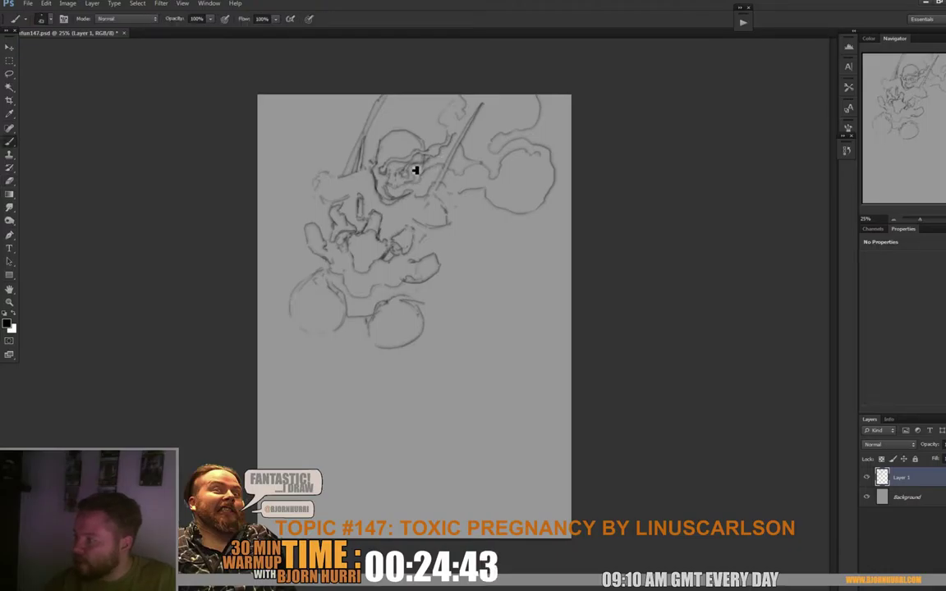
key("e")
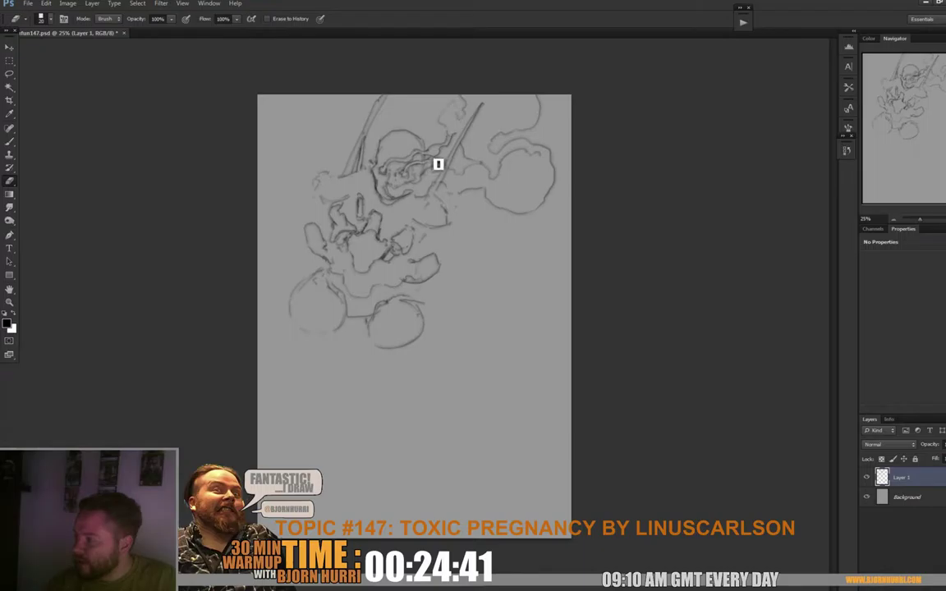
key("b")
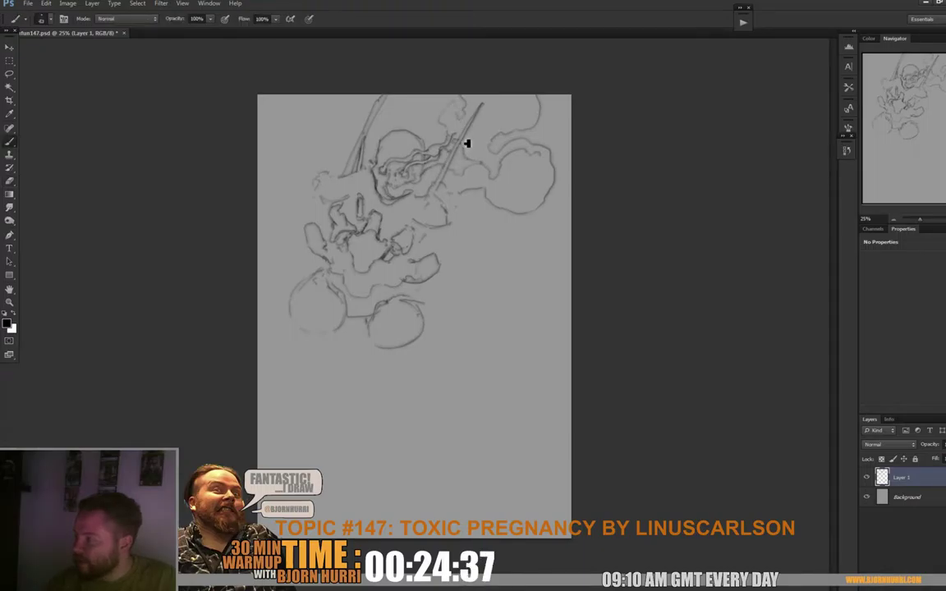
mouse_move(451, 141)
left_mouse_down()
mouse_move(458, 110)
mouse_move(448, 106)
mouse_move(462, 110)
mouse_move(445, 123)
mouse_move(453, 131)
mouse_move(460, 110)
mouse_move(475, 112)
left_mouse_up()
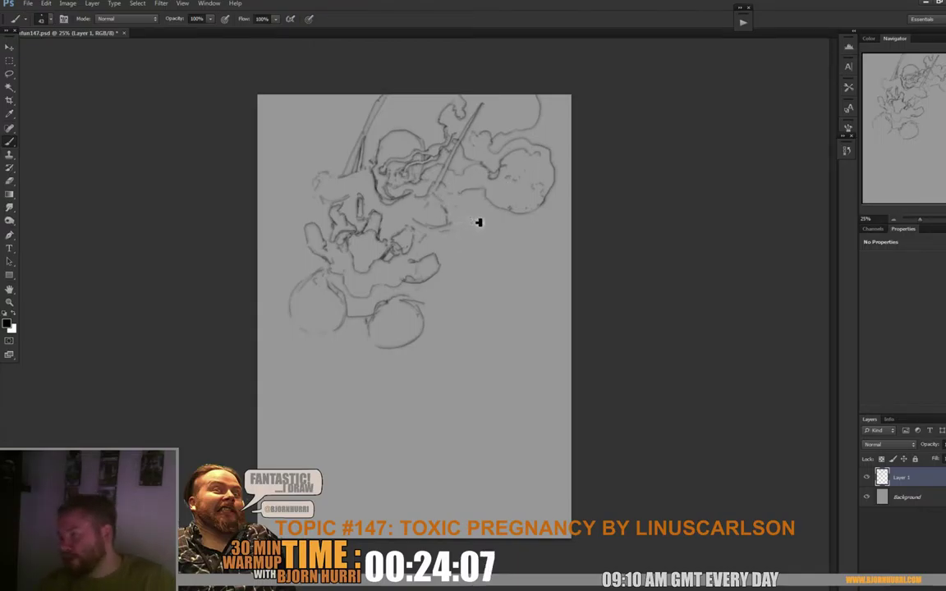
- Rough in the leg lines below the two lower circles and reinforce the pelvis contour and circle outlines
left_click_drag(317, 342, 351, 355)
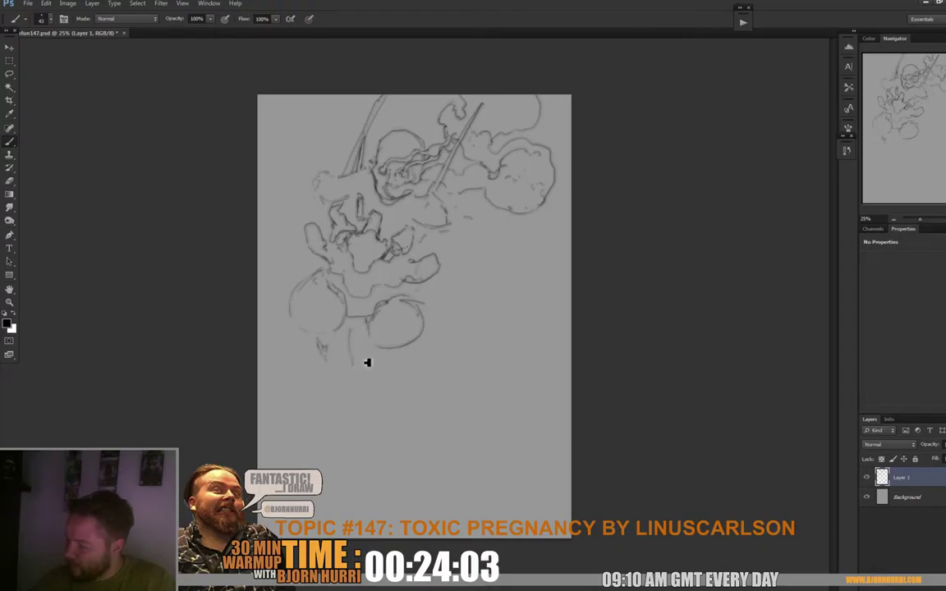
left_click_drag(448, 368, 471, 401)
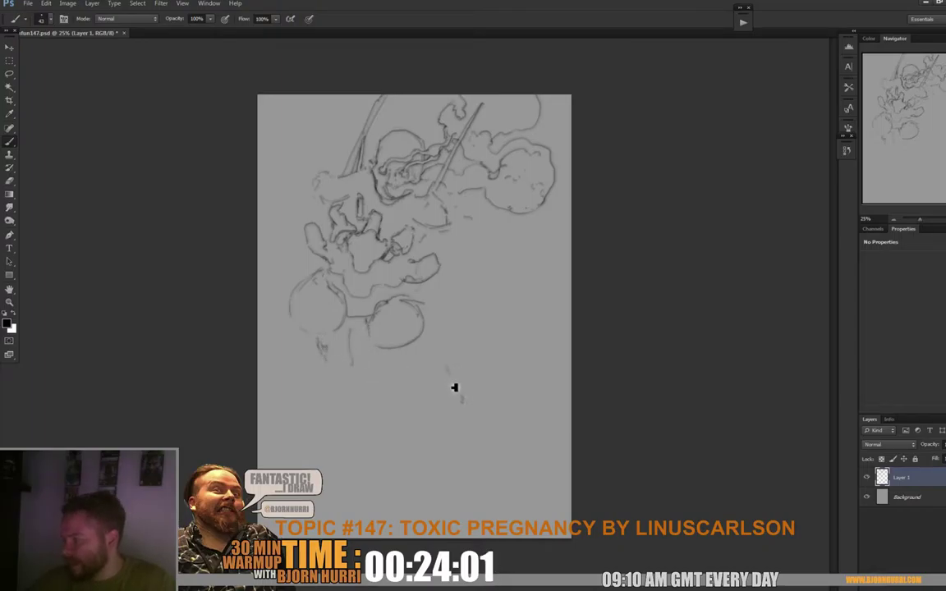
left_click_drag(390, 357, 422, 392)
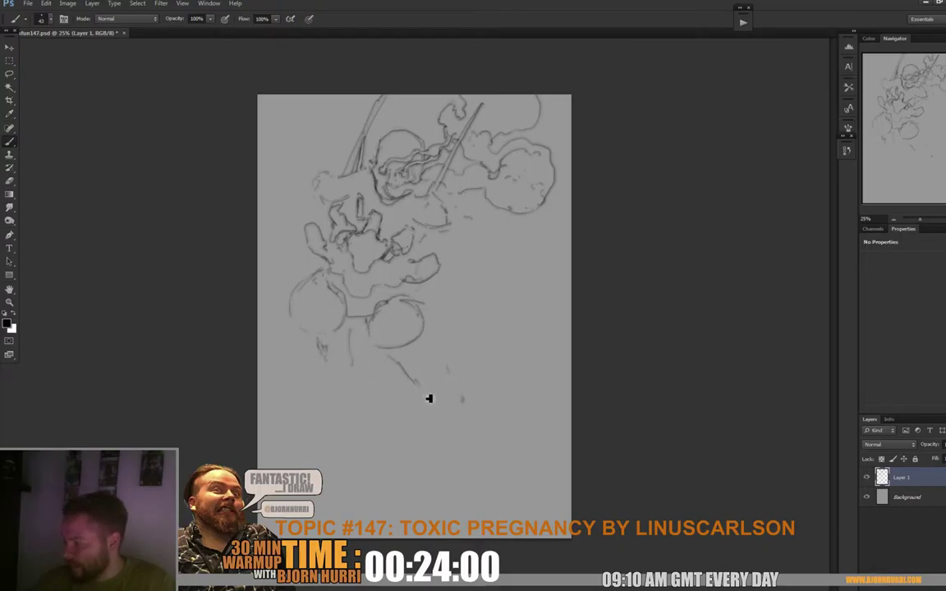
left_click_drag(443, 358, 450, 379)
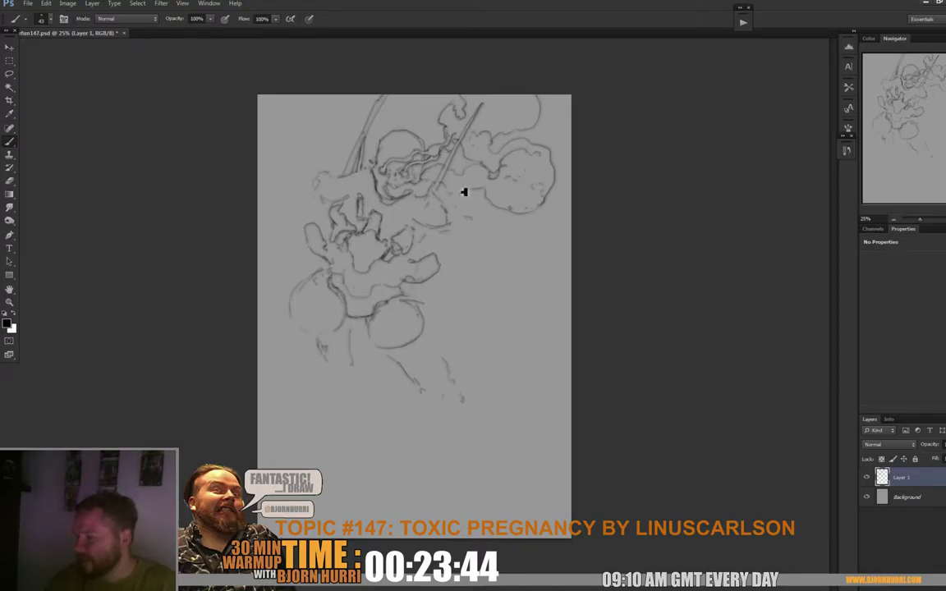
mouse_move(361, 306)
left_mouse_down()
mouse_move(372, 302)
mouse_move(357, 296)
mouse_move(382, 302)
mouse_move(382, 290)
left_mouse_up()
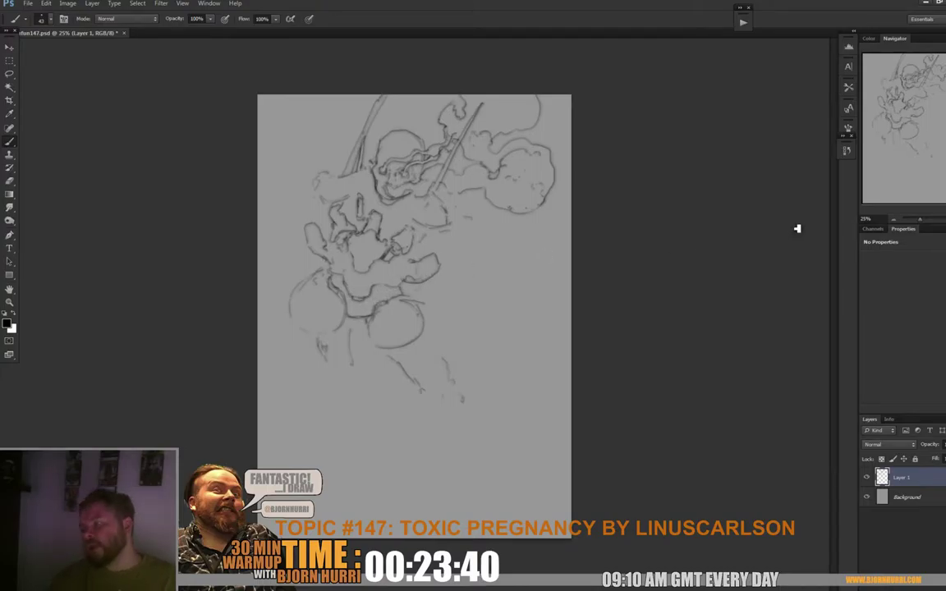
mouse_move(296, 282)
left_mouse_down()
mouse_move(314, 336)
mouse_move(352, 330)
mouse_move(413, 288)
mouse_move(379, 322)
mouse_move(378, 341)
mouse_move(427, 343)
mouse_move(422, 276)
left_mouse_up()
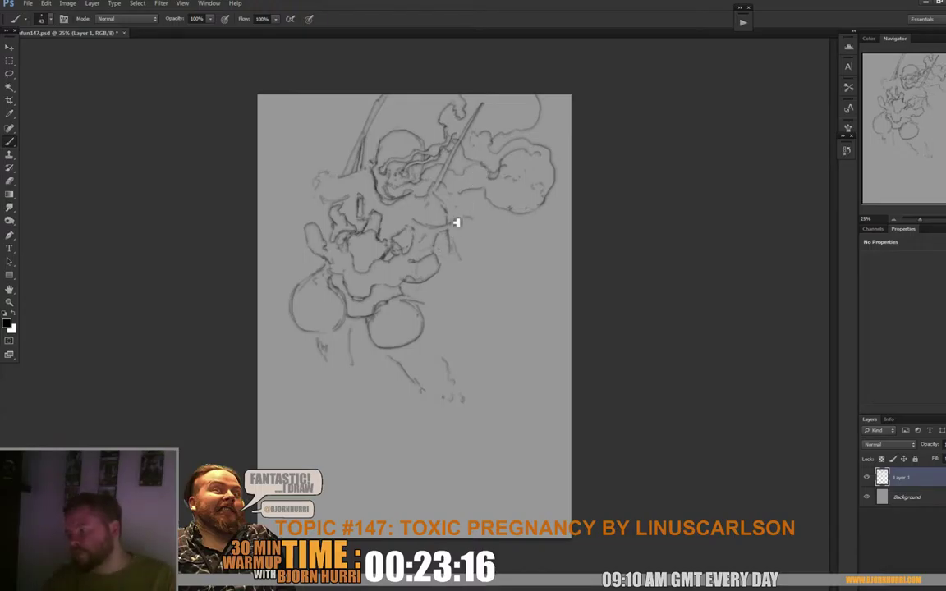
- Erase the rough shoulder lines and redraw the shoulder outlines and overlapping hand shapes on both sides of the torso
key("e")
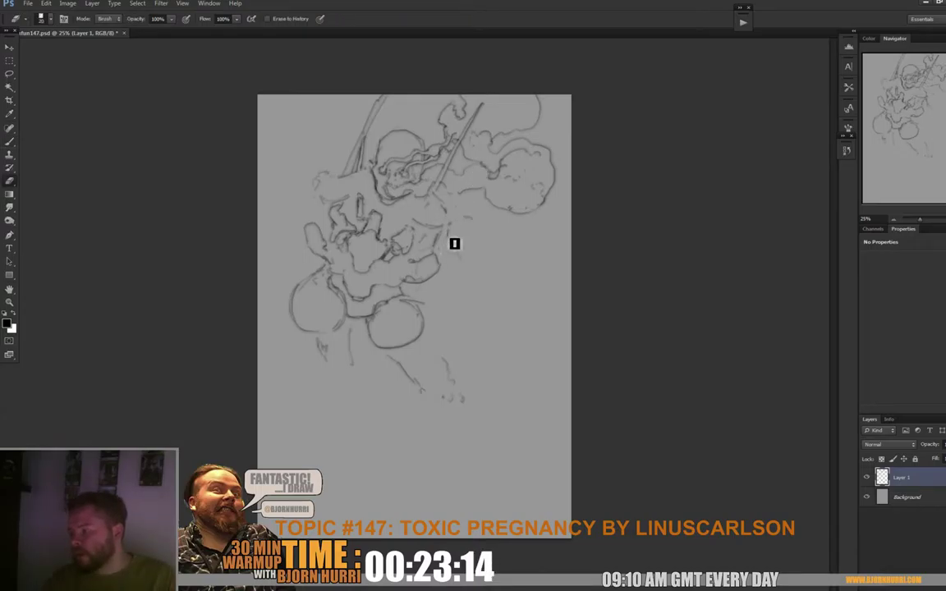
key("b")
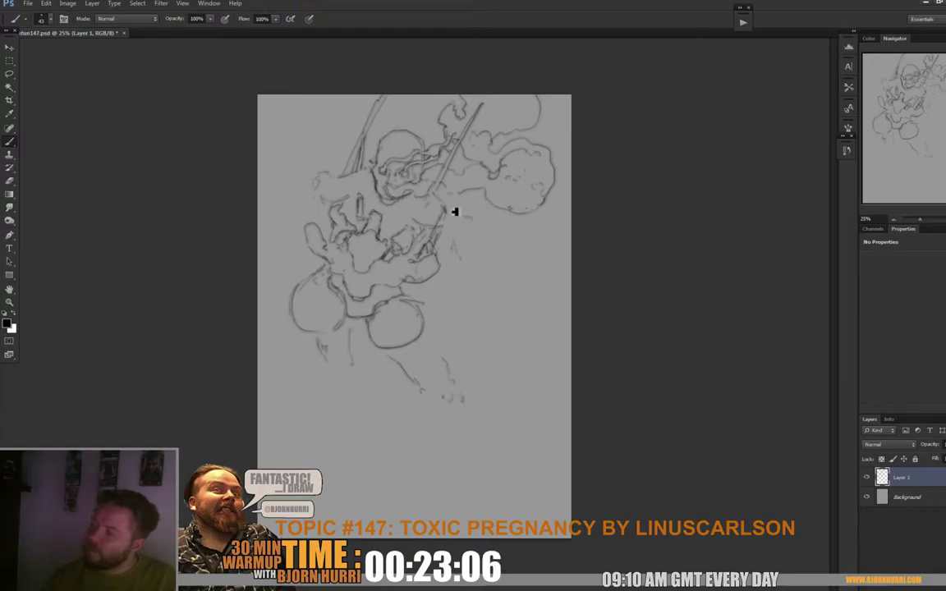
key("e")
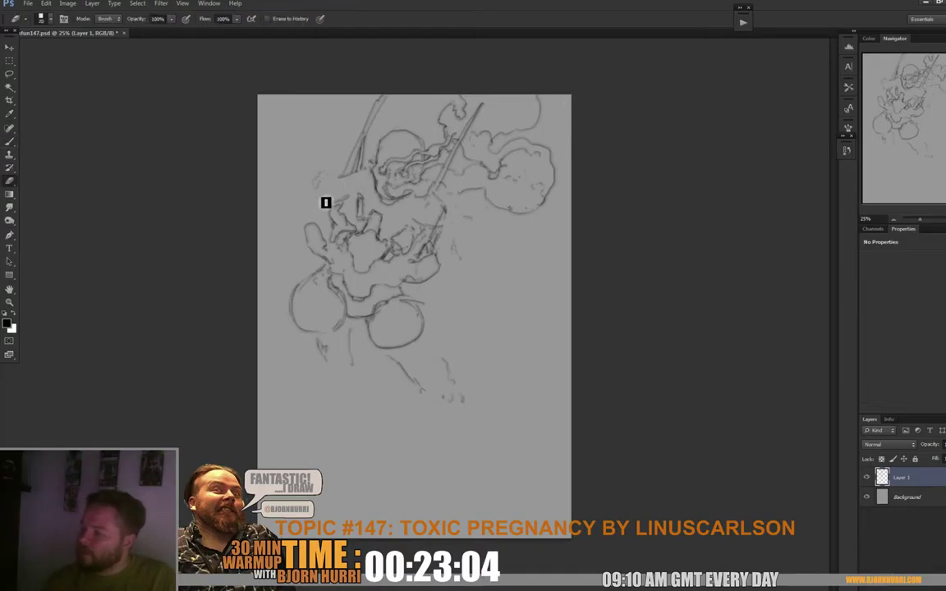
key("b")
key("b")
mouse_move(343, 204)
left_mouse_down()
mouse_move(338, 185)
mouse_move(335, 218)
left_mouse_up()
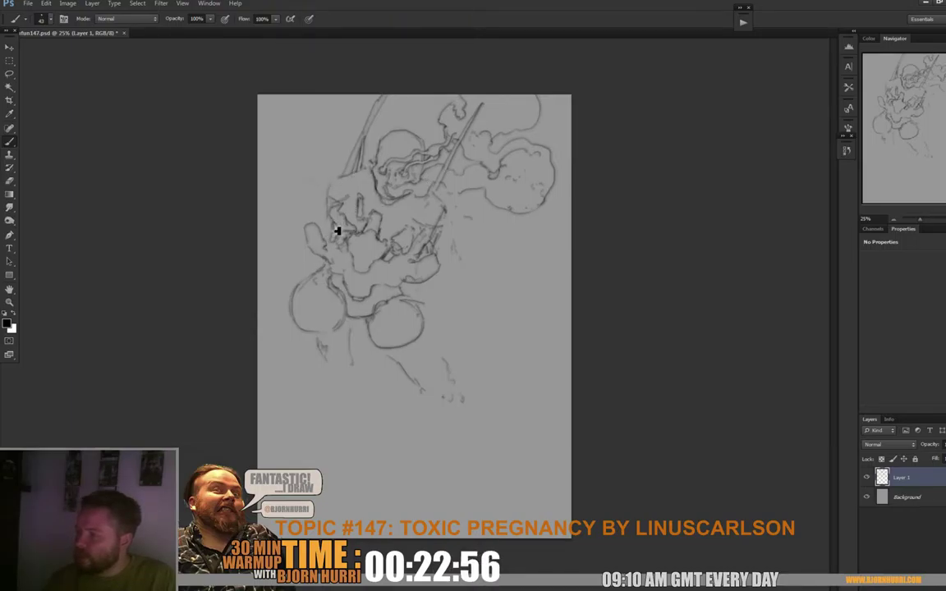
left_click_drag(333, 217, 306, 194)
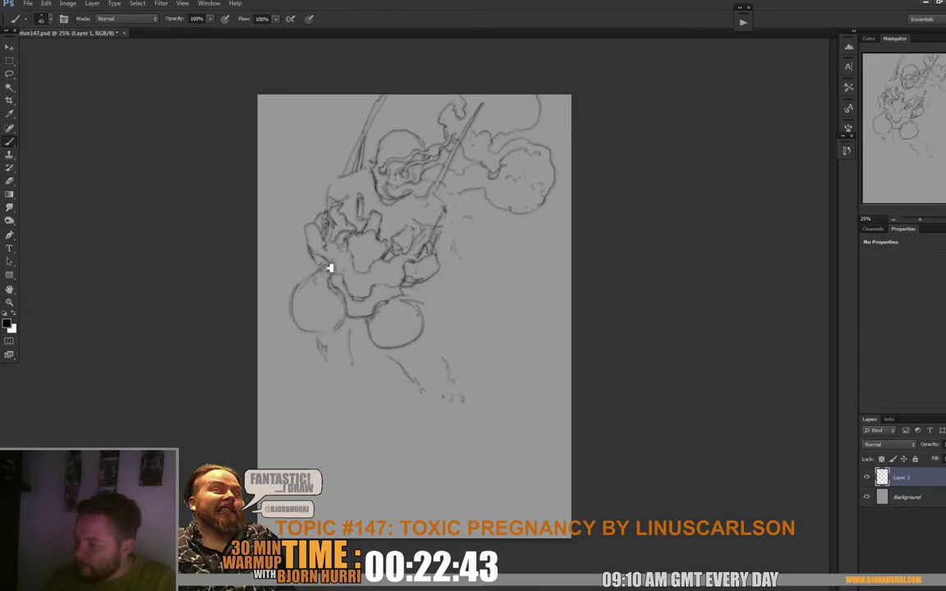
key("e")
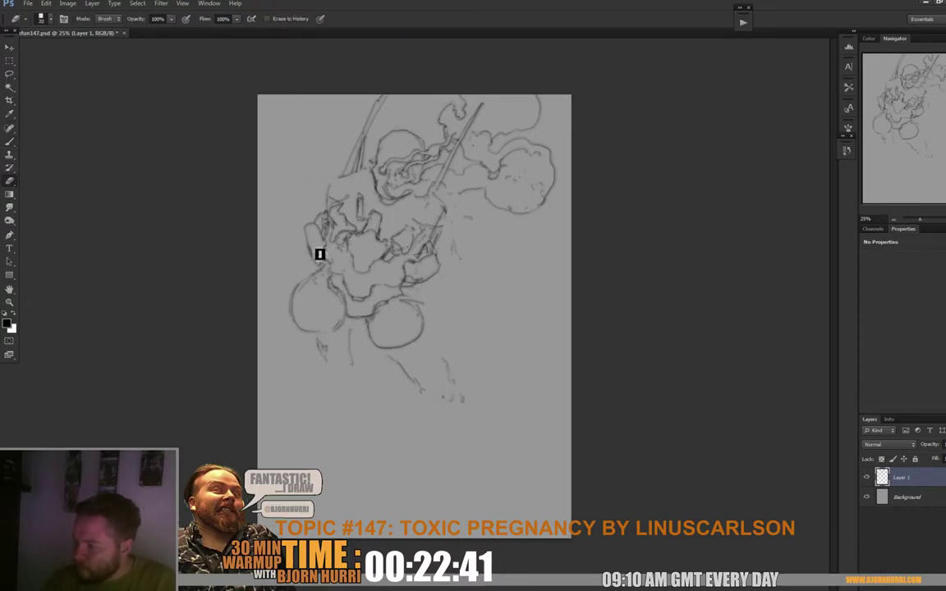
key("b")
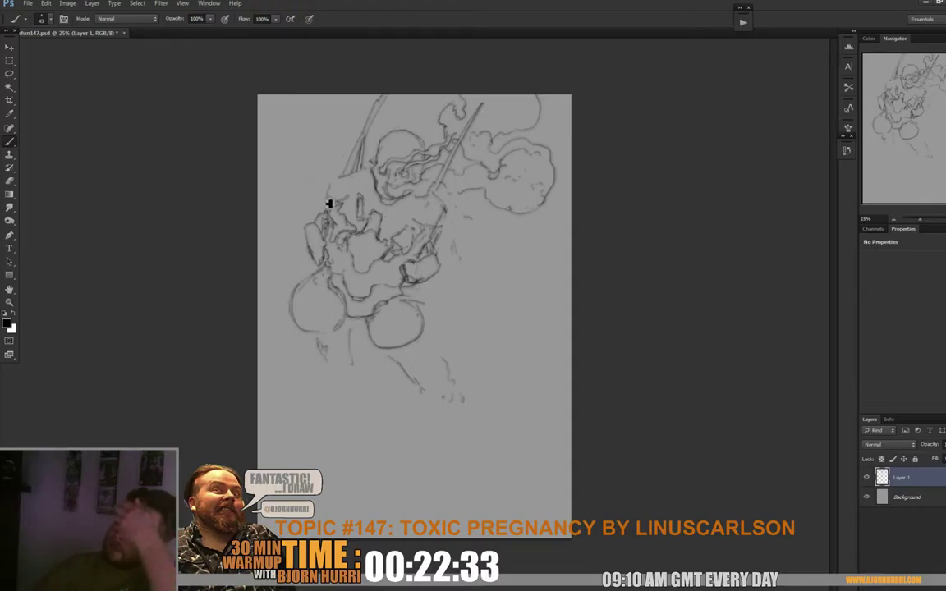
- Draw thin spikes rising from the left shoulder, the right side and the skull's top, and add contour detail to the torso
left_click_drag(332, 195, 357, 112)
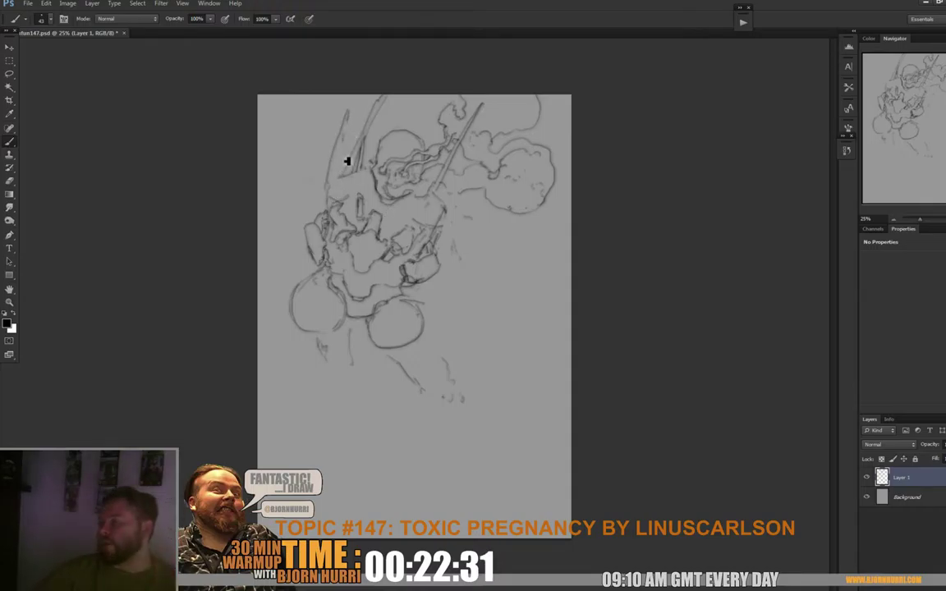
left_click_drag(348, 151, 334, 186)
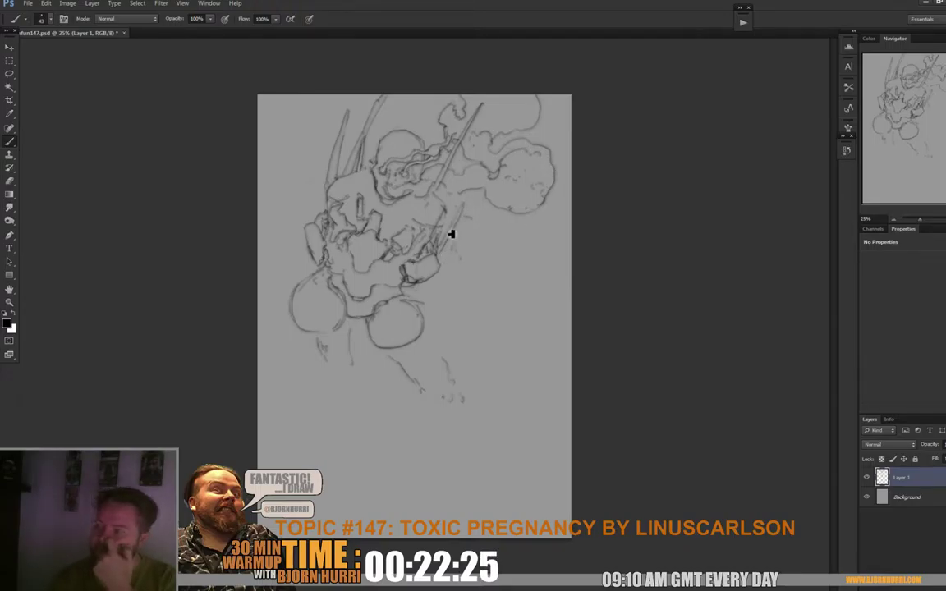
left_click_drag(451, 234, 436, 253)
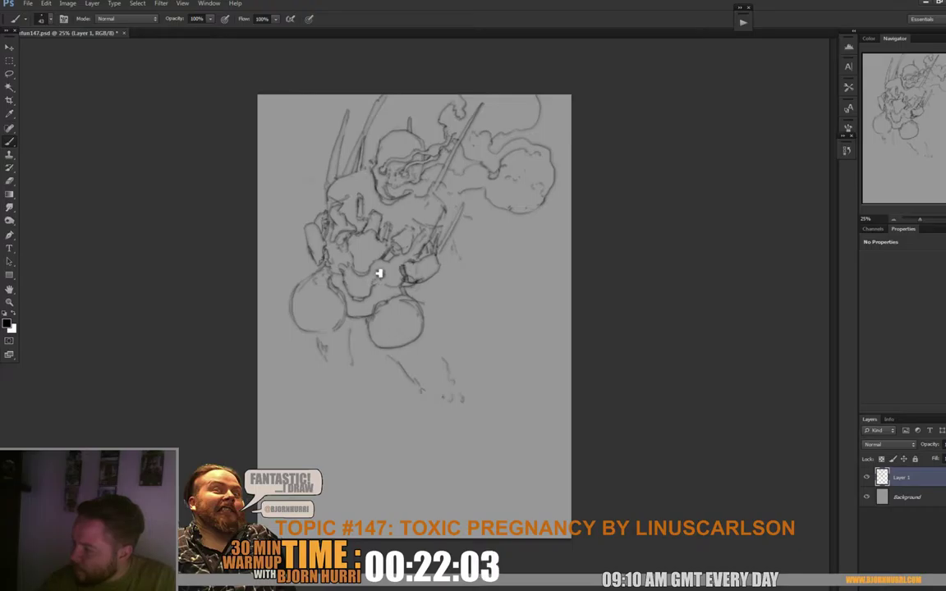
left_click_drag(319, 248, 332, 241)
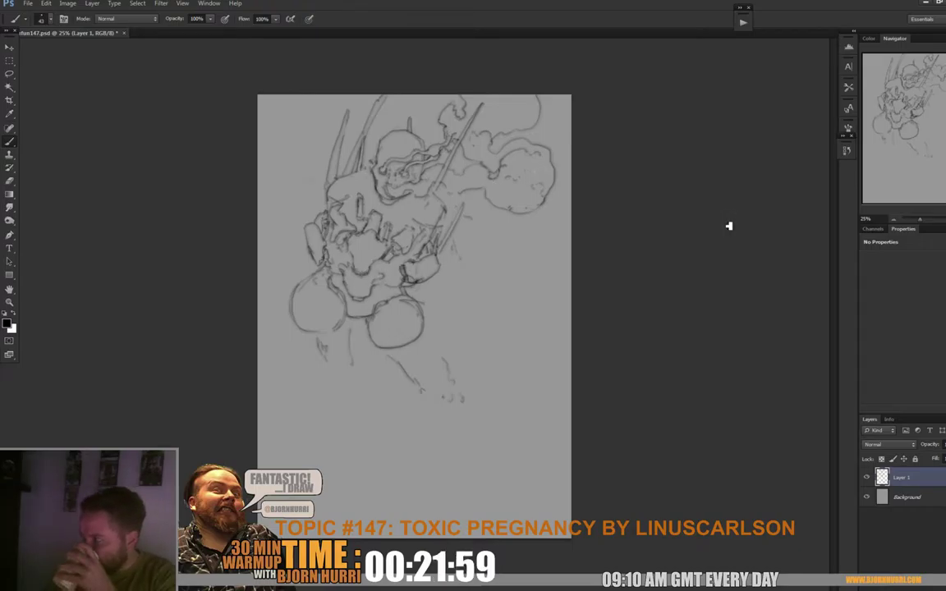
- Sketch the leg below the right-hand circle with an armored knee, redrawing the shin as two tapering diagonal lines
mouse_move(432, 339)
left_mouse_down()
mouse_move(452, 370)
mouse_move(442, 399)
left_mouse_up()
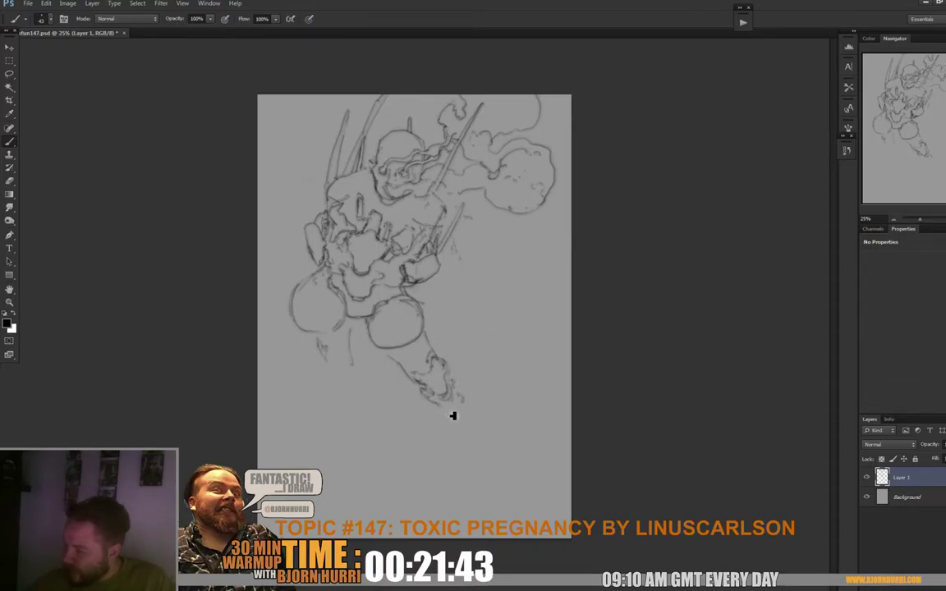
left_click_drag(450, 416, 474, 451)
key("ctrl+z")
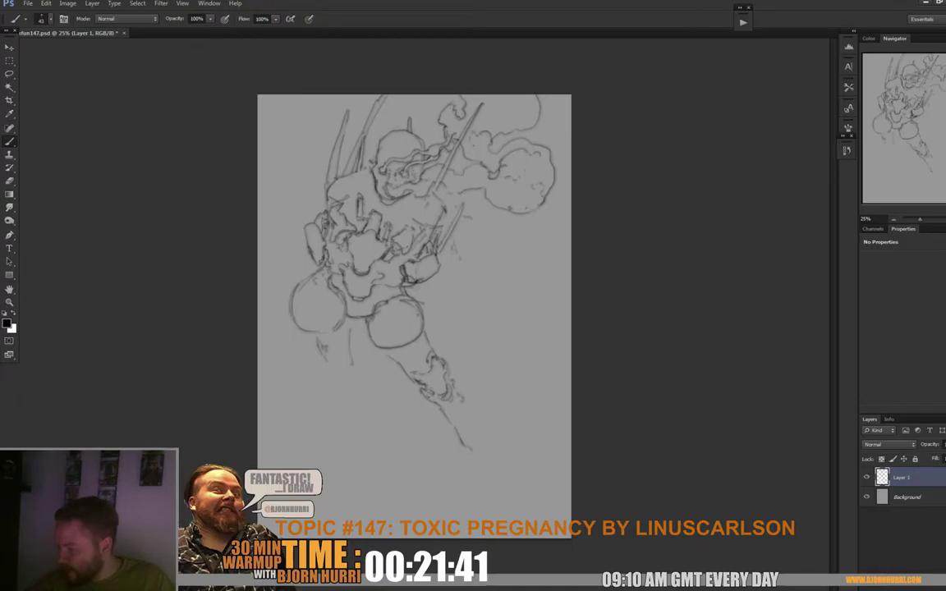
key("e")
key("b")
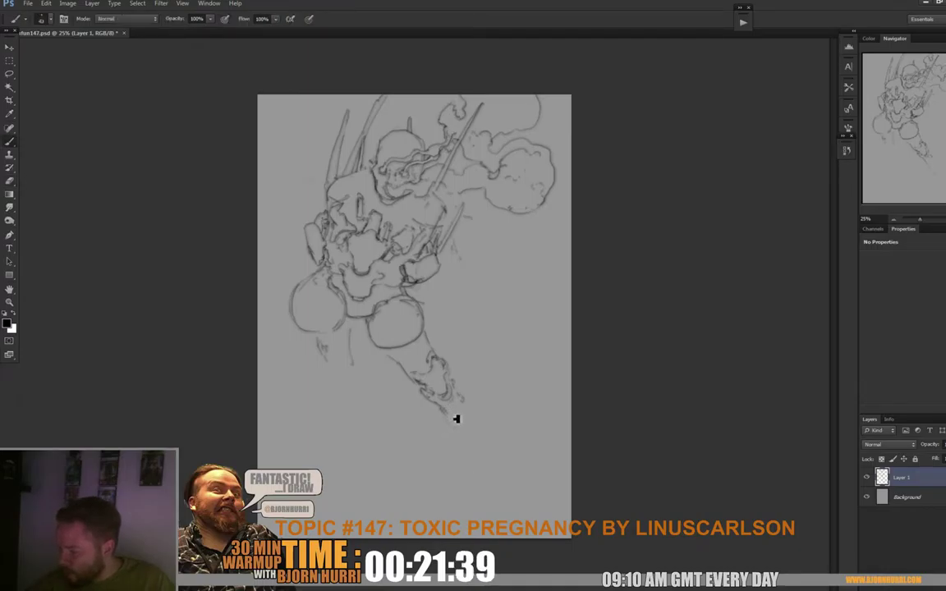
left_click_drag(452, 413, 475, 452)
left_click_drag(471, 410, 498, 452)
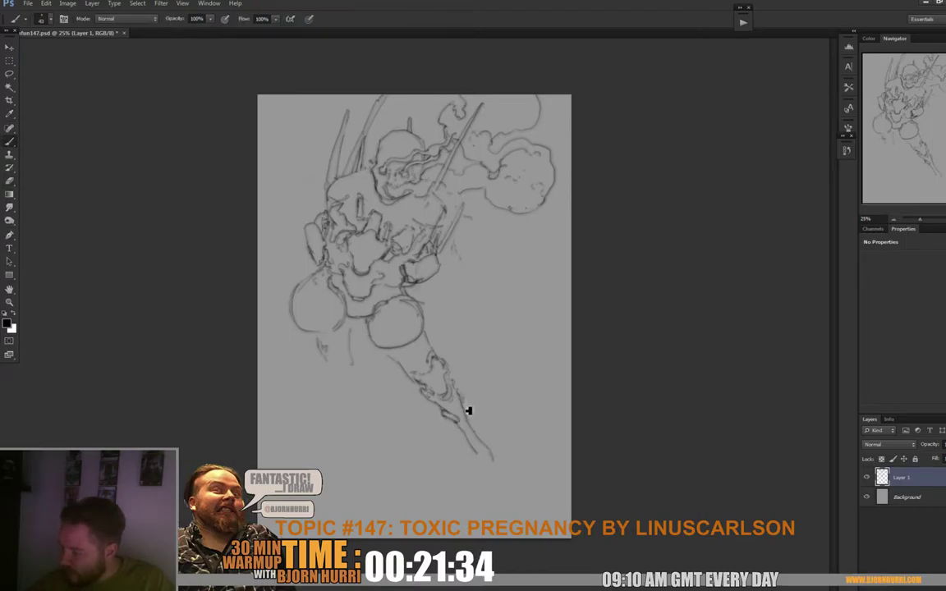
- Refine the knee and shin with small plate-like shapes and finish the diagonal leg with a foot
key("e")
key("b")
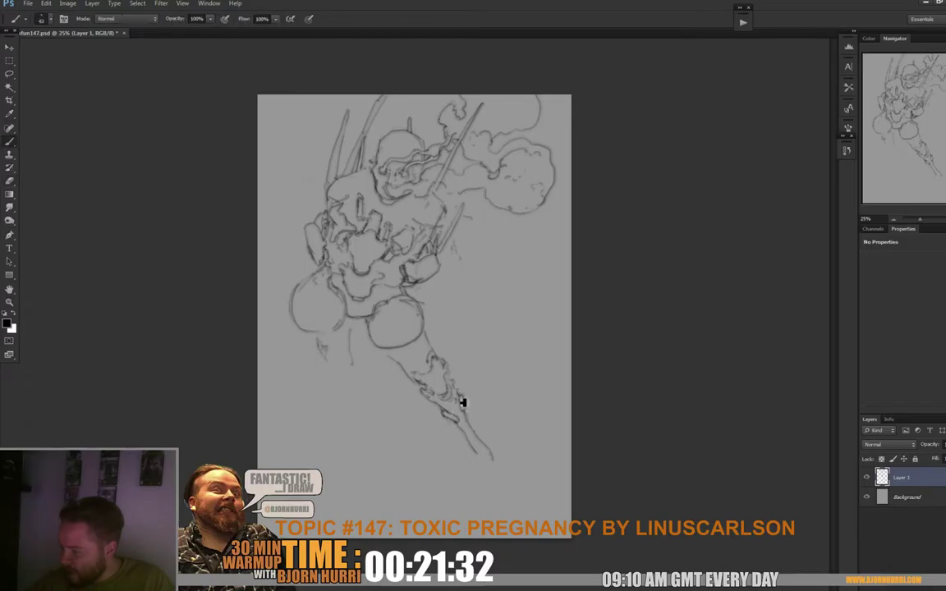
key("e")
key("b")
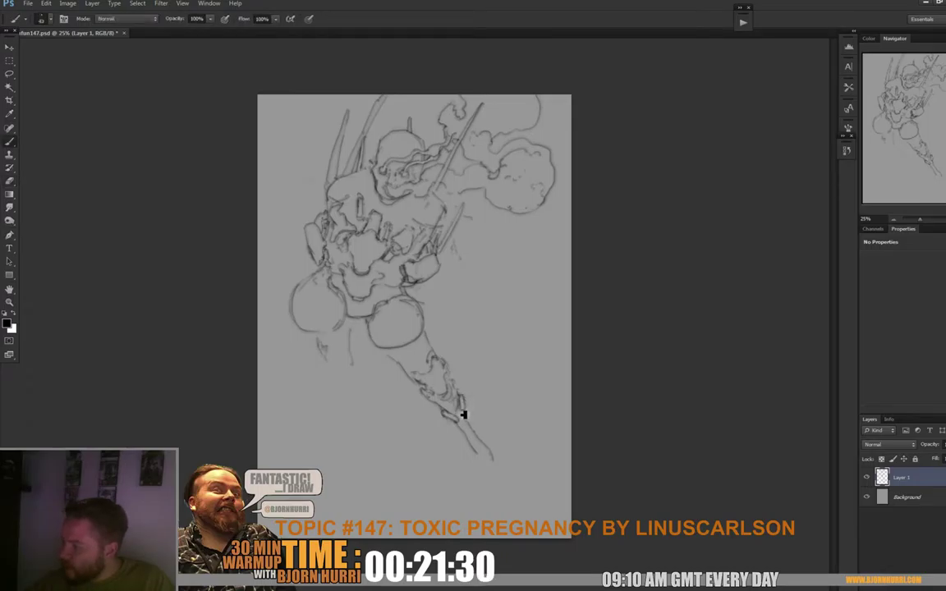
mouse_move(463, 386)
left_mouse_down()
mouse_move(450, 401)
mouse_move(473, 418)
mouse_move(476, 404)
mouse_move(475, 422)
mouse_move(448, 402)
left_mouse_up()
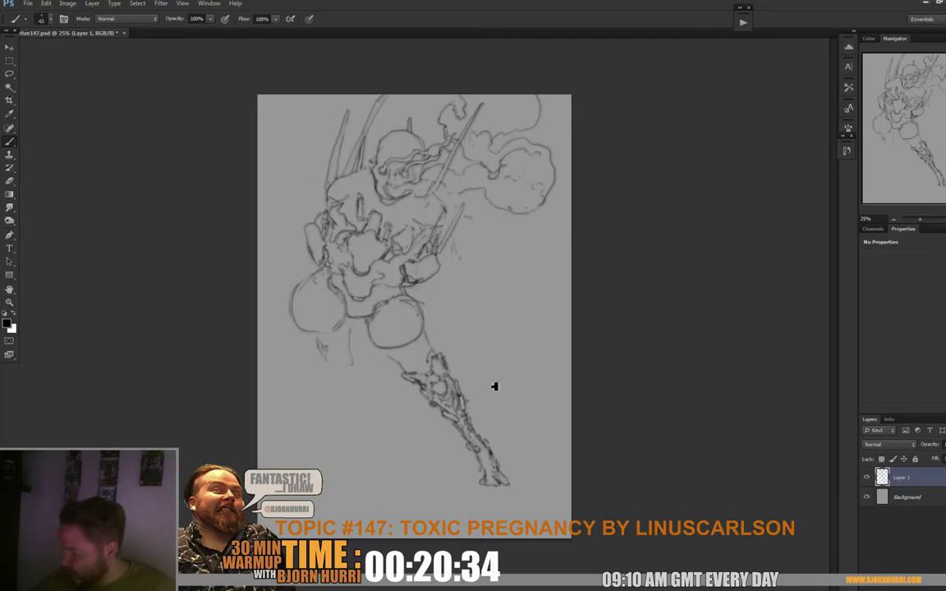
- Clean up the shin lines and draw the thigh's outline and small surface details between the circle and the knee
key("e")
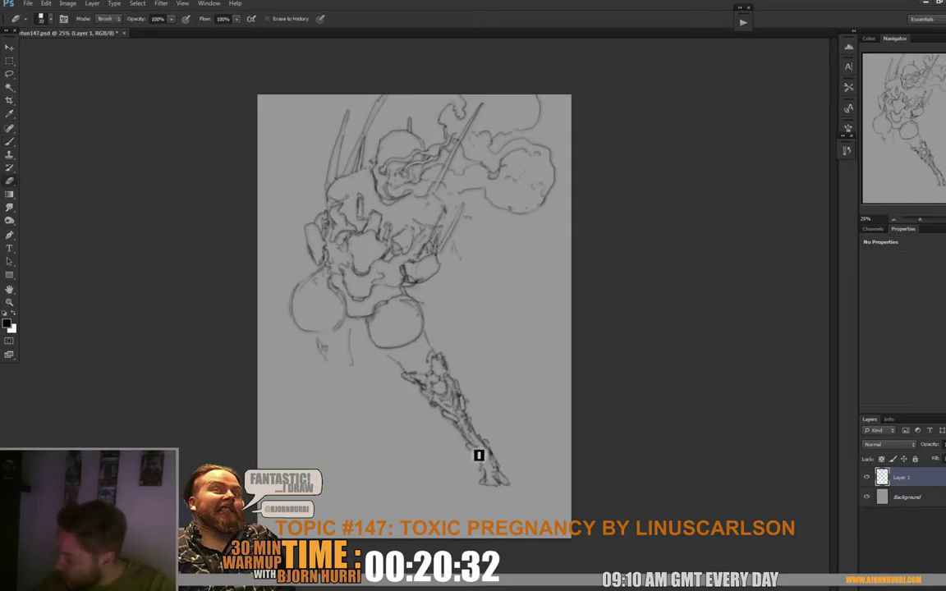
key("b")
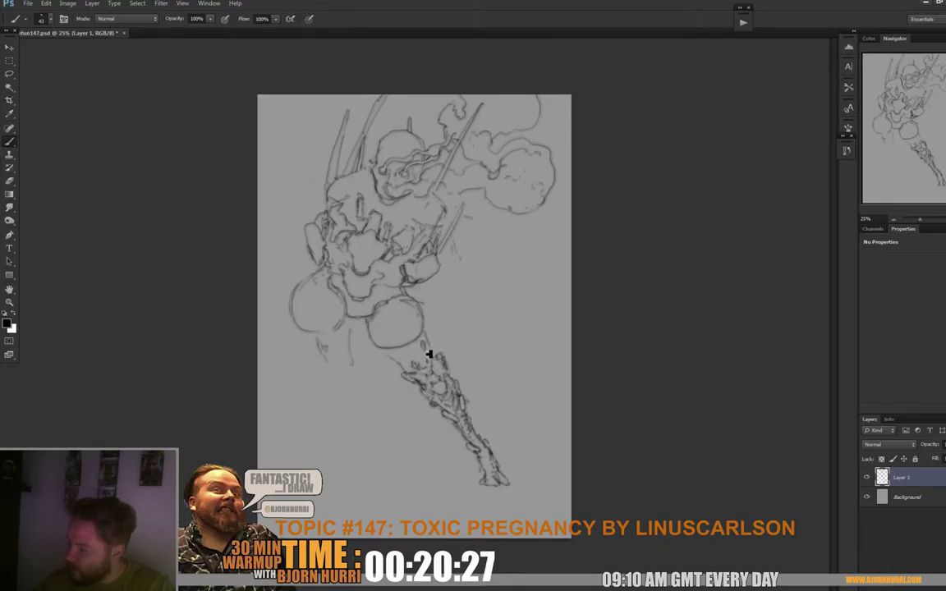
left_click_drag(432, 358, 431, 334)
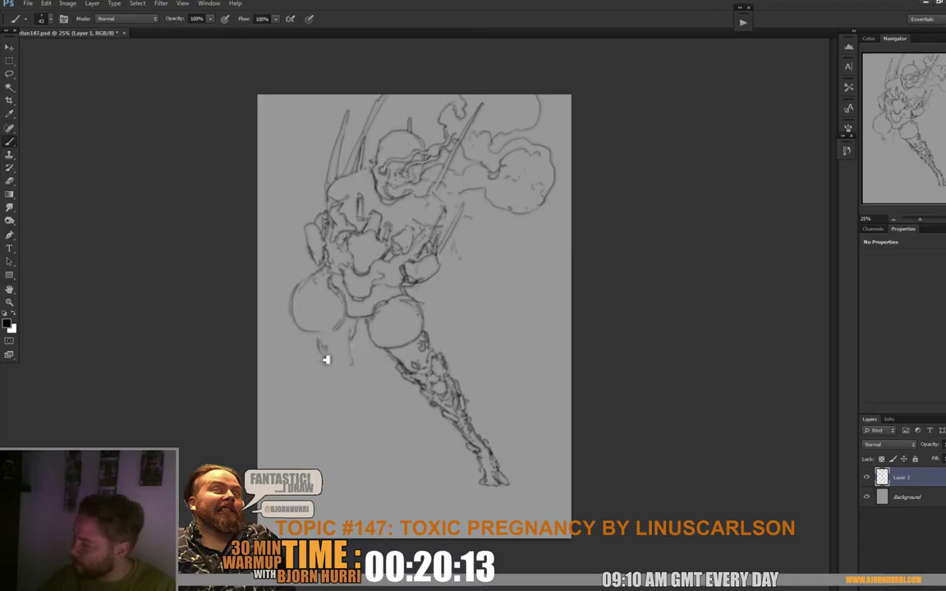
- Outline the second thigh down to the knee beneath the left-hand circle, and flip the canvas horizontally
left_click_drag(358, 350, 359, 385)
left_click_drag(320, 349, 356, 390)
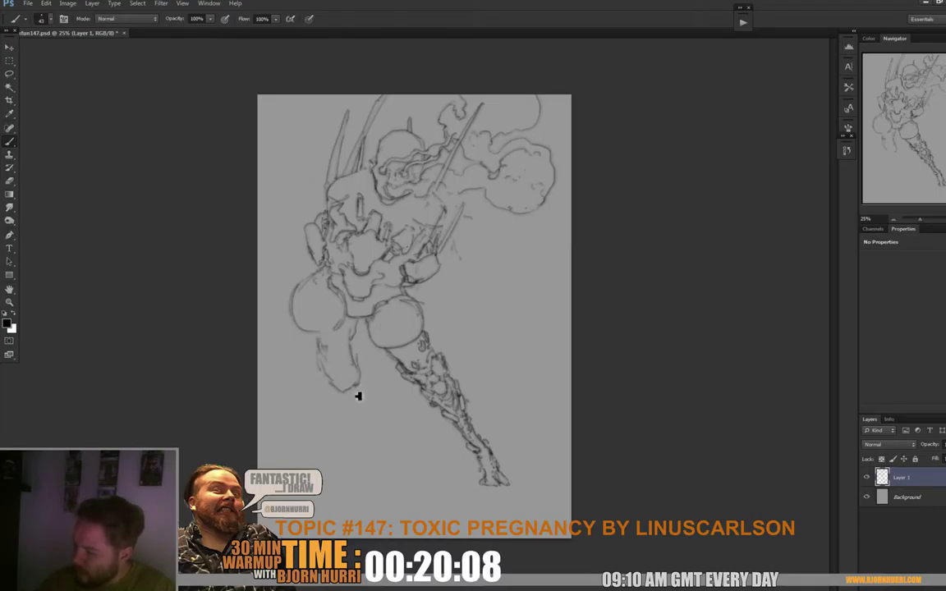
left_click(68, 3)
mouse_move(143, 97)
left_click(214, 136)
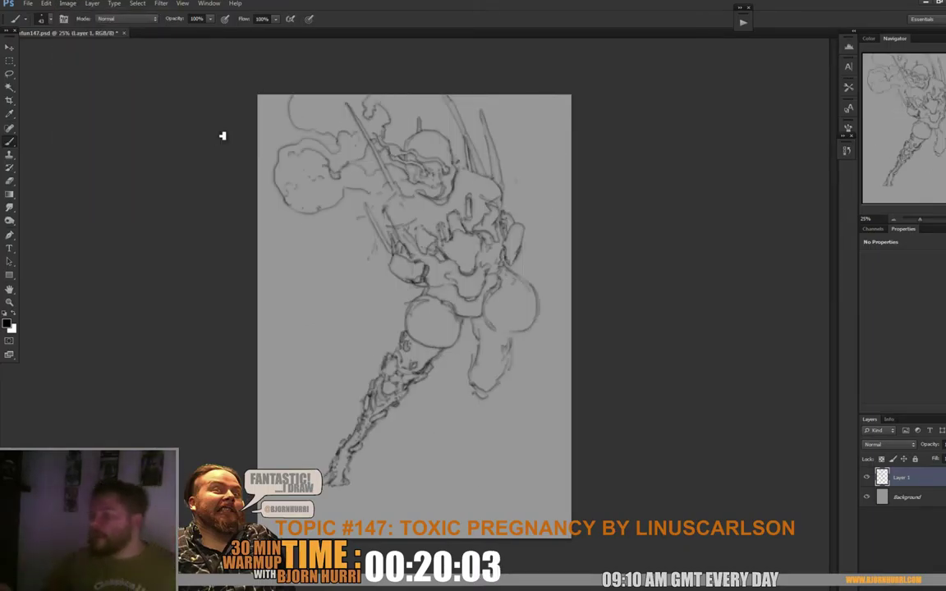
- Draw the shin below the unfinished thigh, with plate-like armor around the knee and a clawed foot at its end
left_click_drag(482, 394, 498, 429)
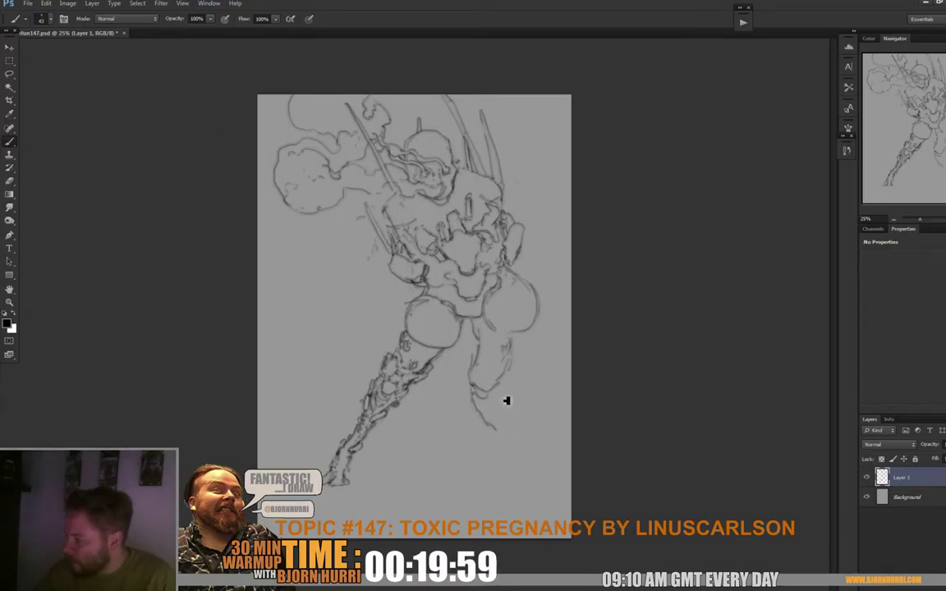
mouse_move(507, 386)
left_mouse_down()
mouse_move(514, 445)
mouse_move(524, 462)
mouse_move(528, 448)
mouse_move(539, 475)
mouse_move(522, 461)
mouse_move(543, 487)
left_mouse_up()
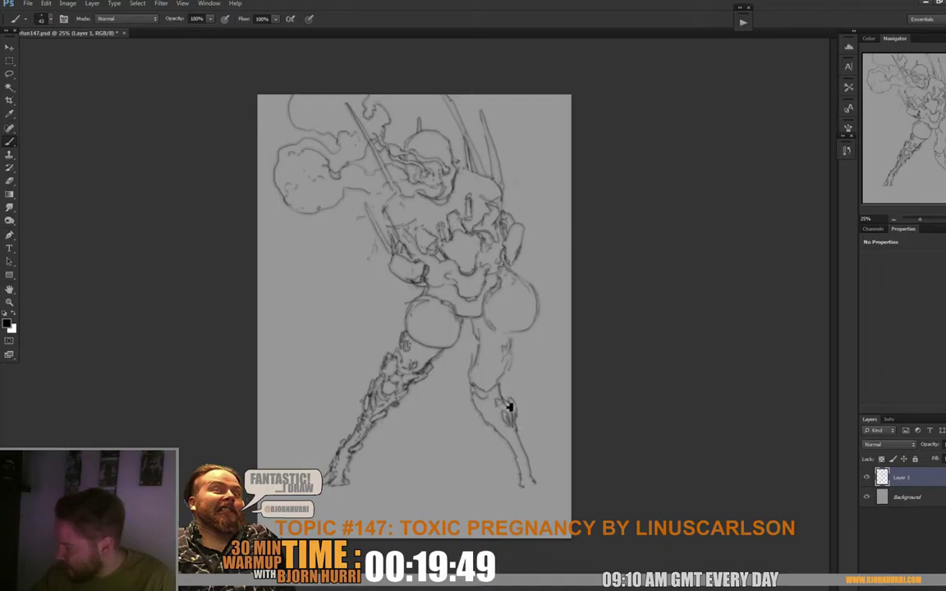
mouse_move(504, 404)
left_mouse_down()
mouse_move(493, 402)
mouse_move(497, 415)
left_mouse_up()
key("e")
key("b")
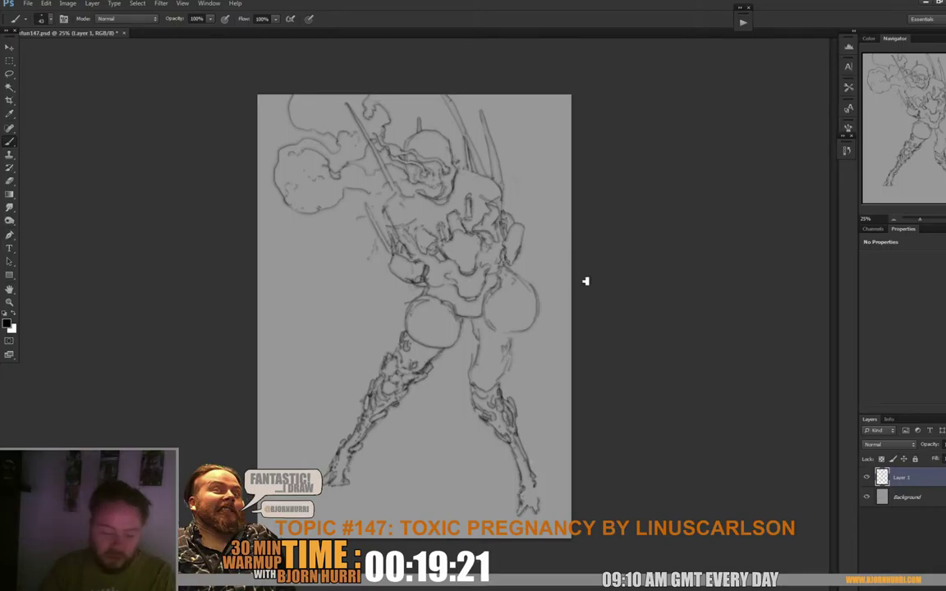
- Lasso the armored leg below the left-hand circle, warp its thigh and knee into a gentler bend, and deselect it
key("l")
mouse_move(435, 401)
left_mouse_down()
mouse_move(445, 353)
mouse_move(402, 330)
left_mouse_up()
key("ctrl+t")
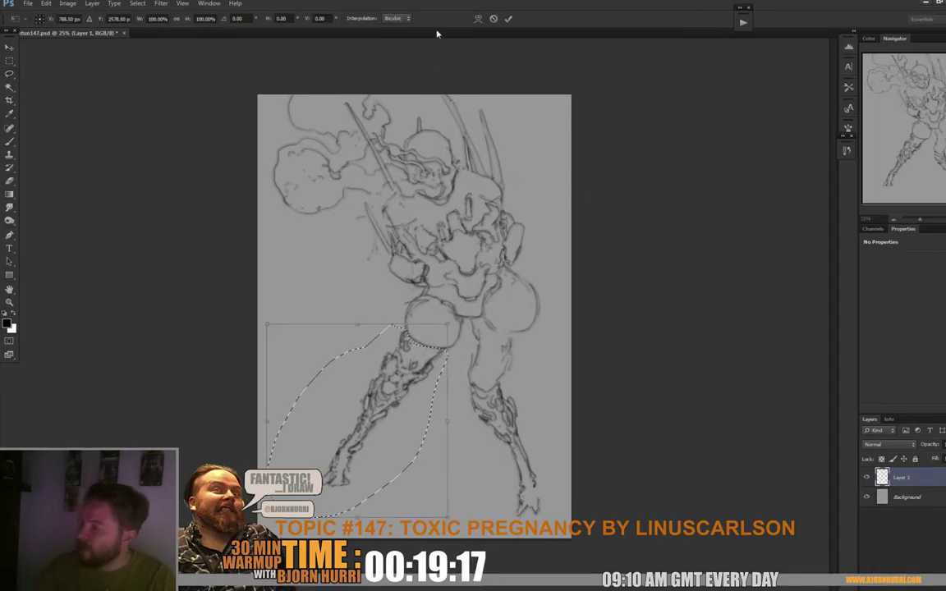
left_click(478, 18)
mouse_move(349, 361)
left_mouse_down()
mouse_move(328, 382)
mouse_move(345, 378)
left_mouse_up()
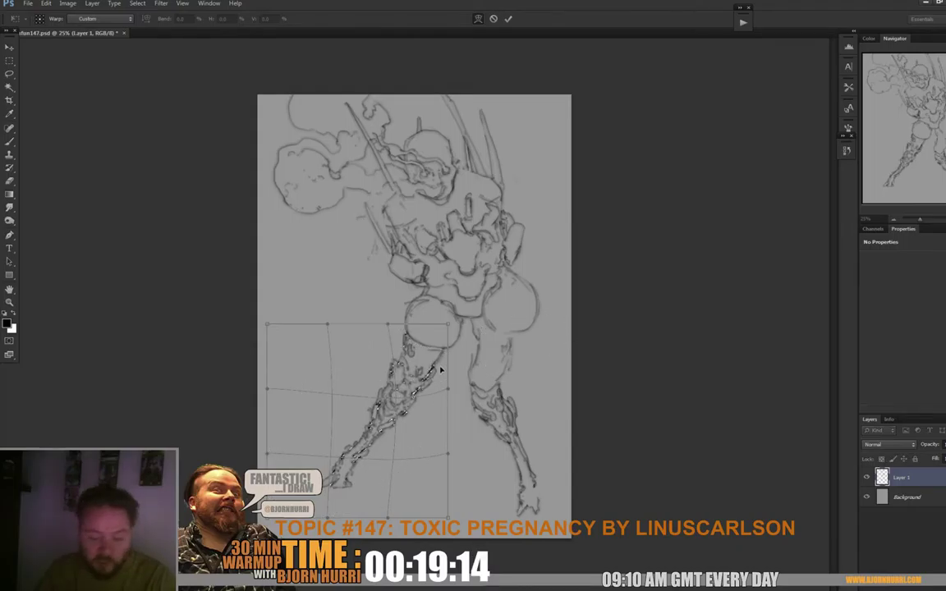
key("Return")
key("ctrl+d")
key("b")
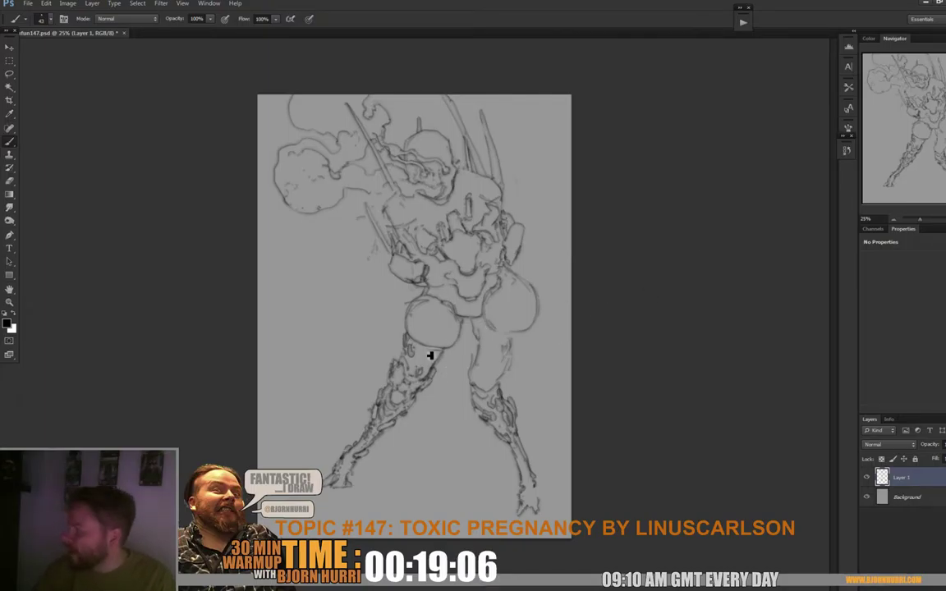
- Add surface details to the left-hand thigh and draw long thin strands hanging from the crotch between the legs
left_click_drag(422, 359, 430, 367)
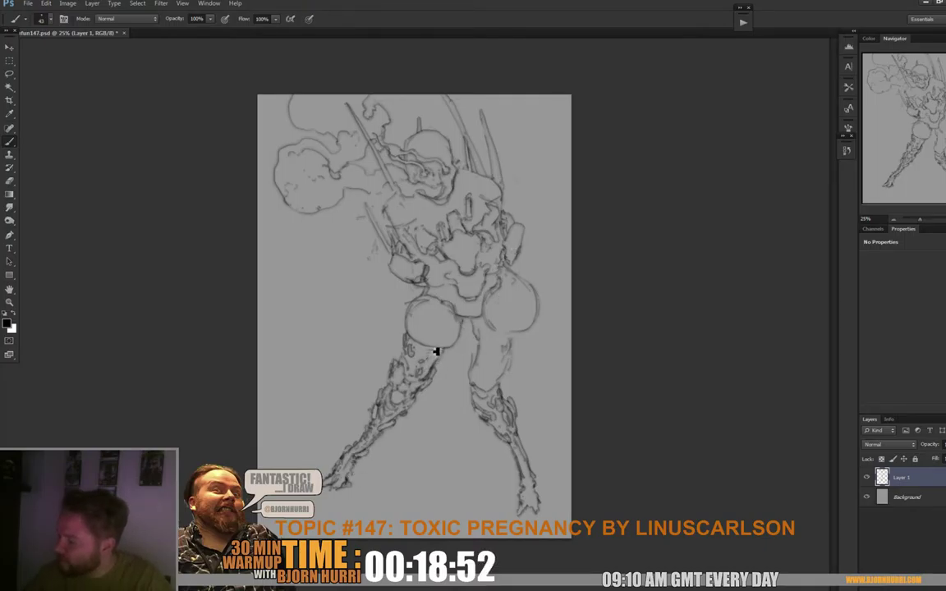
left_click_drag(389, 320, 407, 326)
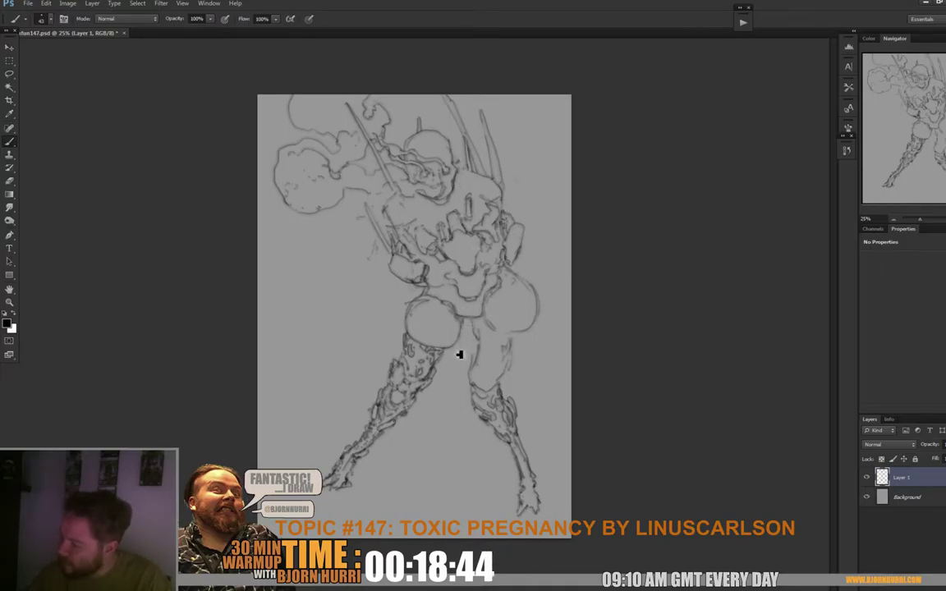
mouse_move(459, 353)
left_mouse_down()
mouse_move(454, 404)
mouse_move(452, 359)
mouse_move(452, 394)
mouse_move(463, 364)
mouse_move(455, 350)
mouse_move(475, 327)
mouse_move(473, 350)
mouse_move(469, 357)
mouse_move(475, 321)
mouse_move(483, 341)
left_mouse_up()
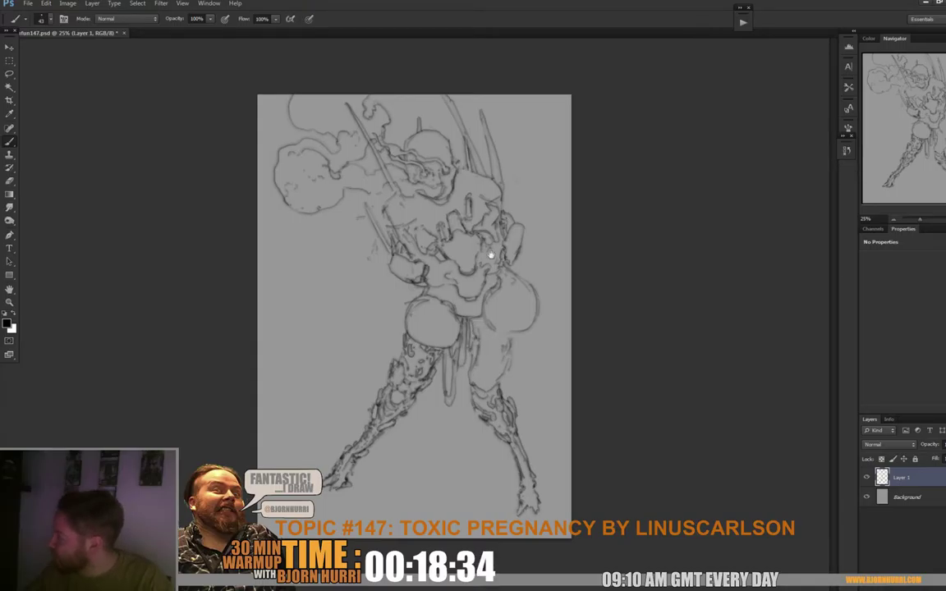
left_click_drag(480, 353, 474, 425)
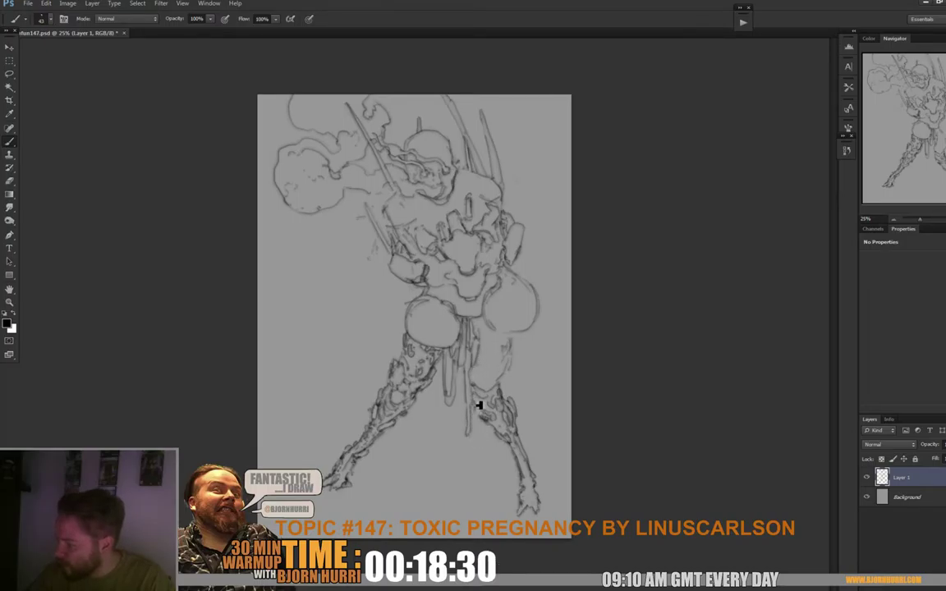
mouse_move(475, 380)
left_mouse_down()
mouse_move(473, 414)
mouse_move(465, 352)
left_mouse_up()
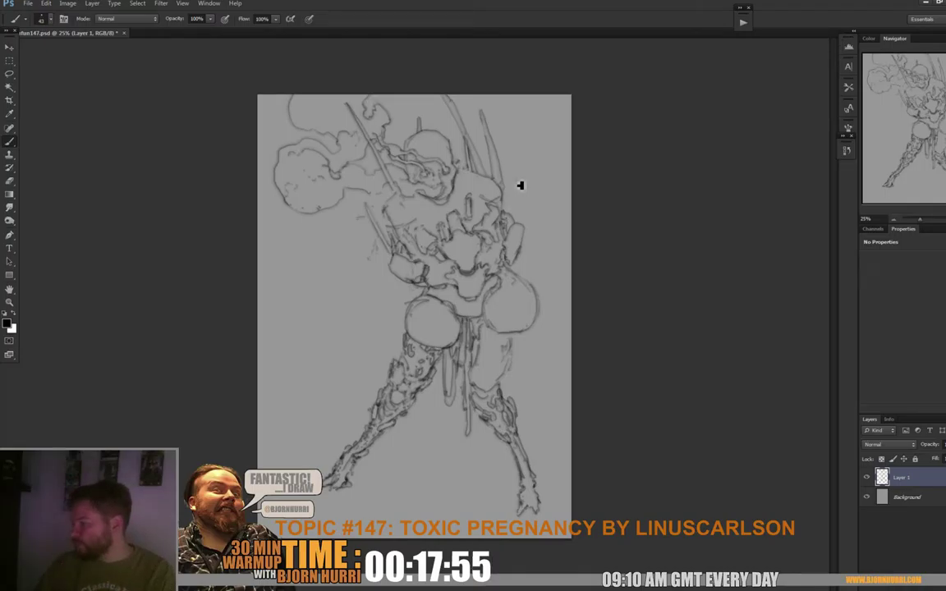
- Lasso the left-hand shin and foot, stretch them to about 115% height and skew them about 11° horizontally toward a steeper stance
key("l")
left_click_drag(391, 454, 313, 457)
key("ctrl+t")
mouse_move(386, 513)
left_mouse_down()
mouse_move(364, 532)
mouse_move(401, 456)
left_mouse_up()
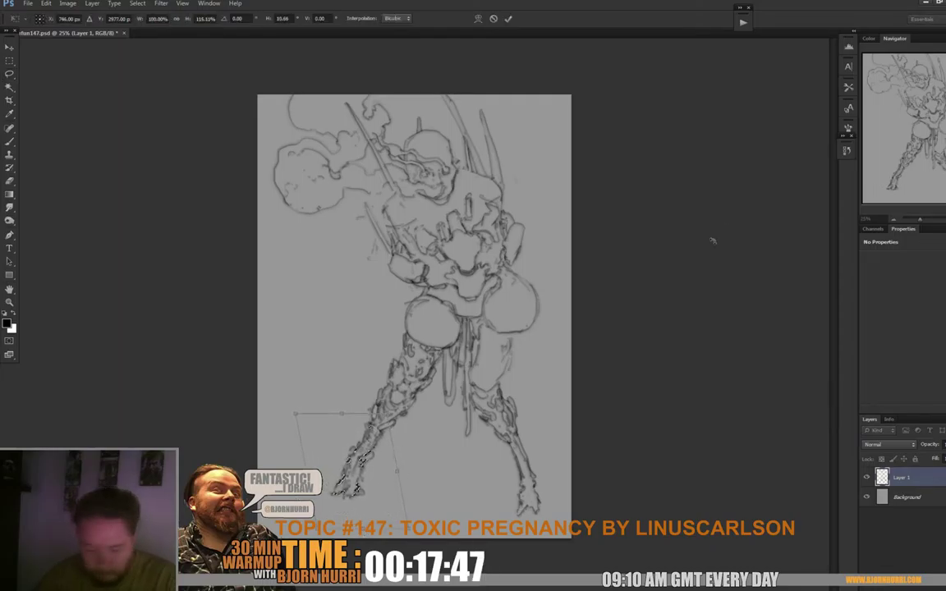
key("Return")
key("b")
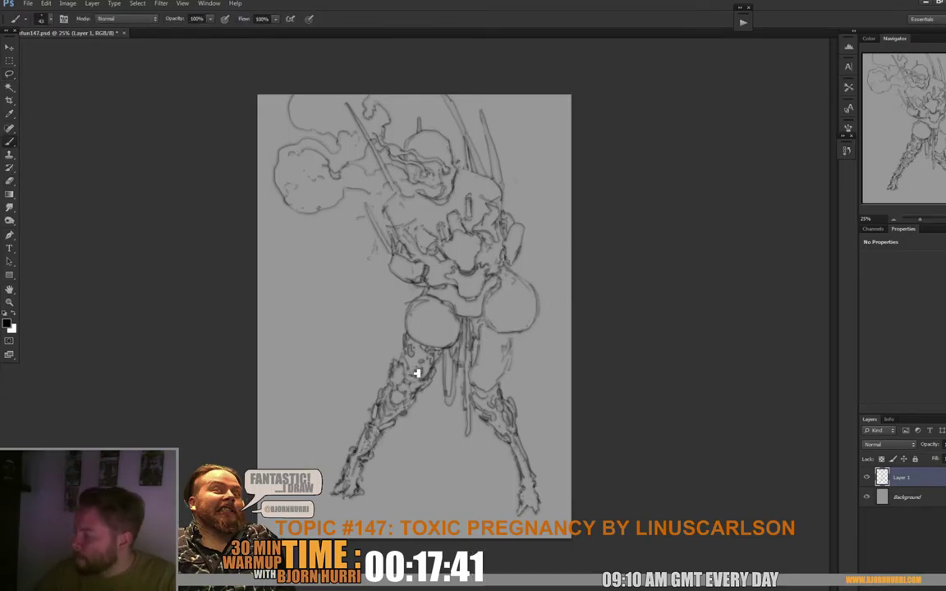
- Lasso the whole left-hand leg below the circle, warp it to refine its curve, and deselect it
key("l")
mouse_move(338, 529)
left_mouse_down()
mouse_move(438, 384)
mouse_move(406, 341)
left_mouse_up()
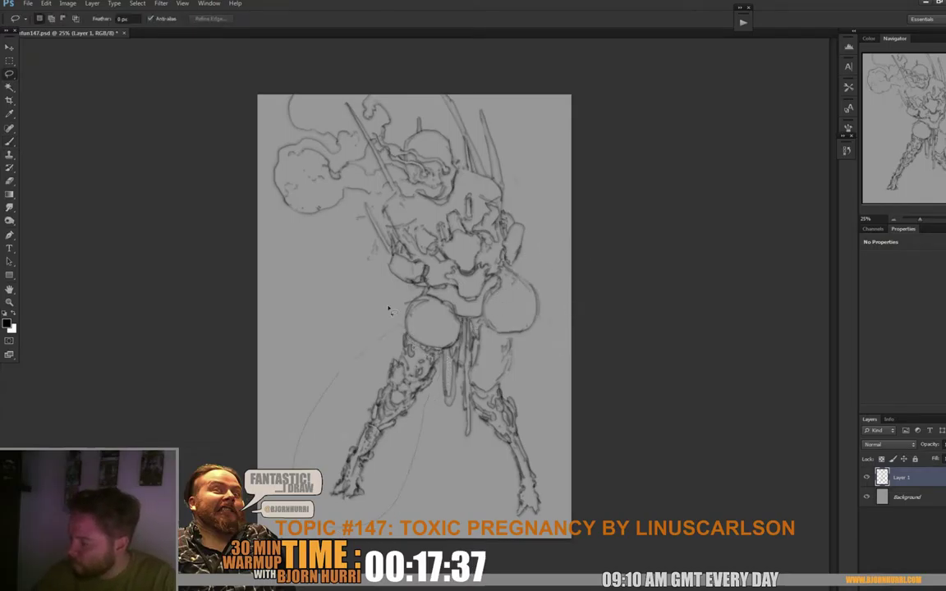
key("ctrl+t")
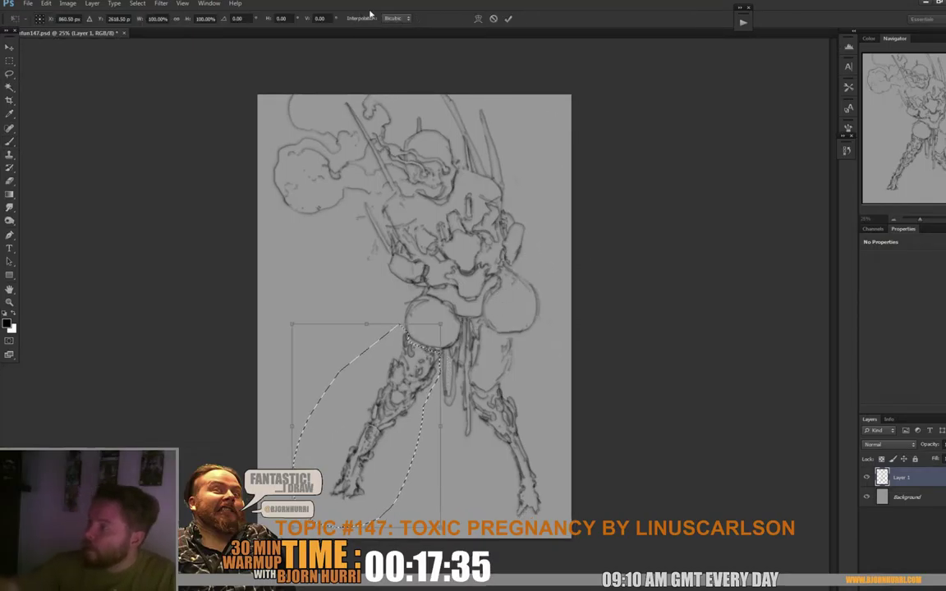
left_click(477, 18)
left_click_drag(373, 369, 440, 362)
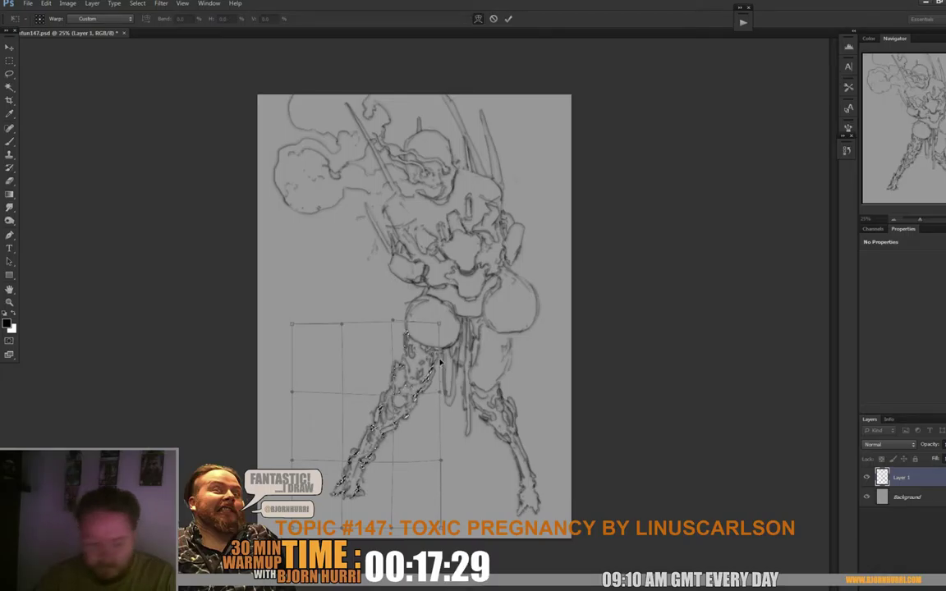
key("Return")
key("ctrl+d")
key("b")
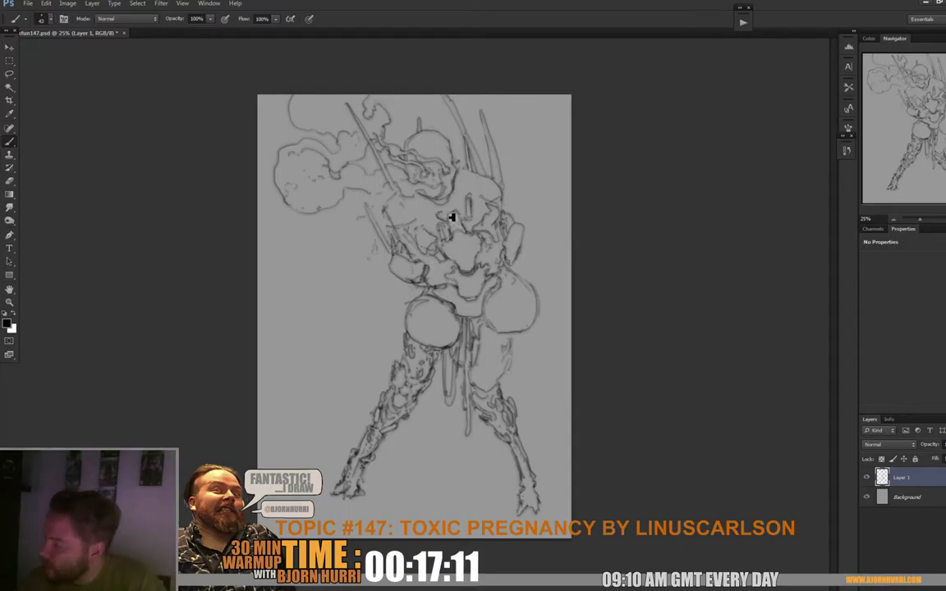
- Clean up the upper chest lines and draw the jaw and neck details under the skull with the brush size set to 33
key("e")
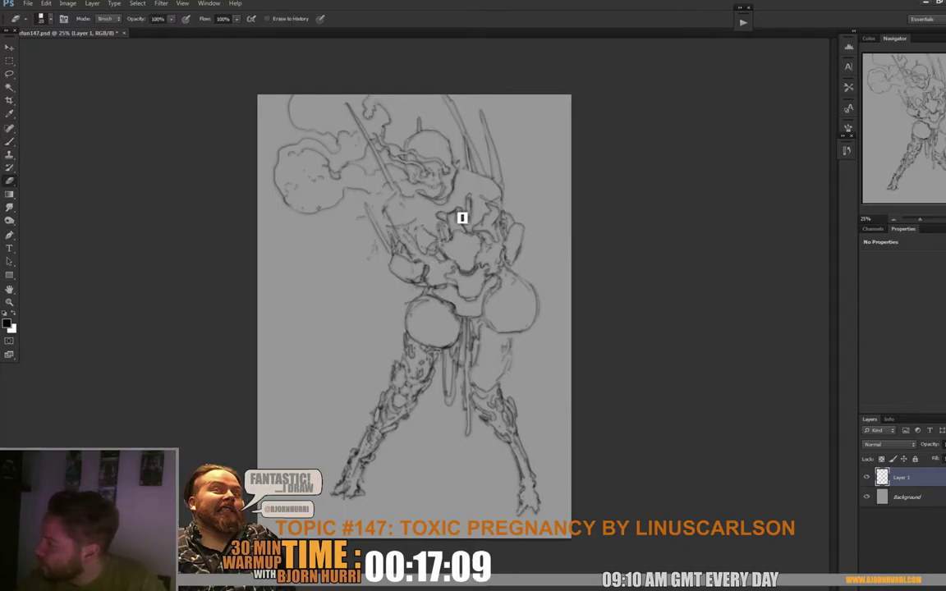
key("b")
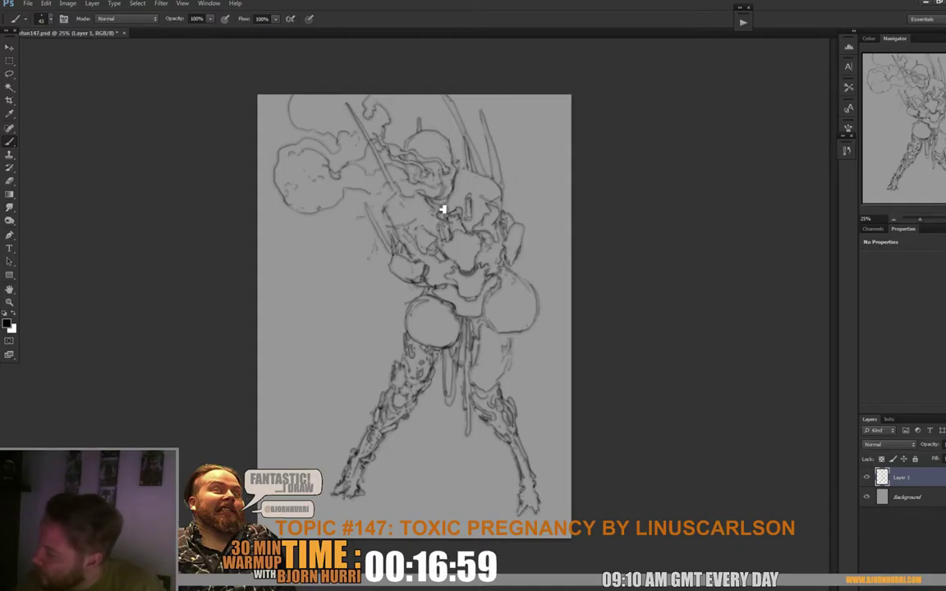
right_click(448, 215)
key("Return")
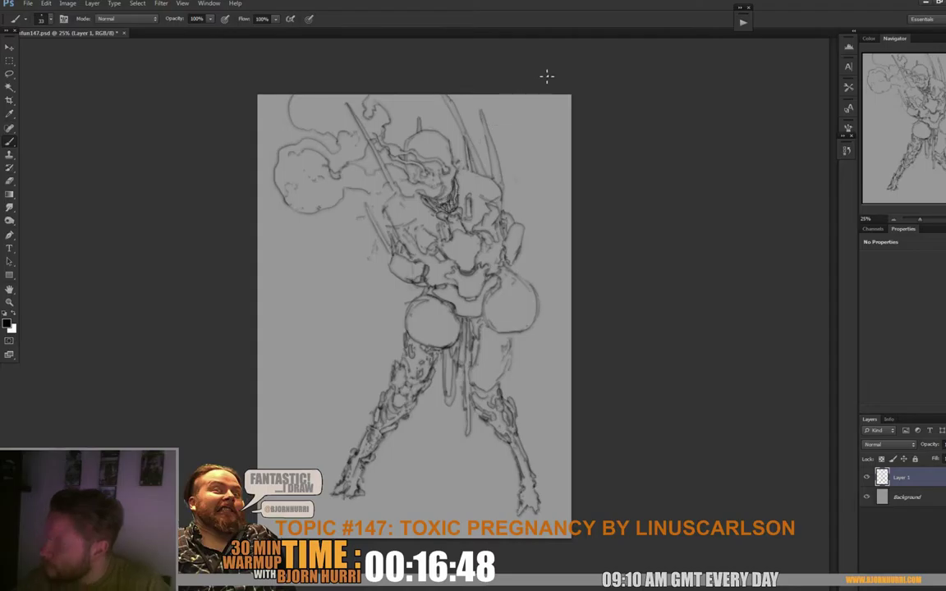
- Draw clawed hands beside both thighs and strengthen the face, torso and arm contours using brush size 41
right_click(471, 179)
key("Escape")
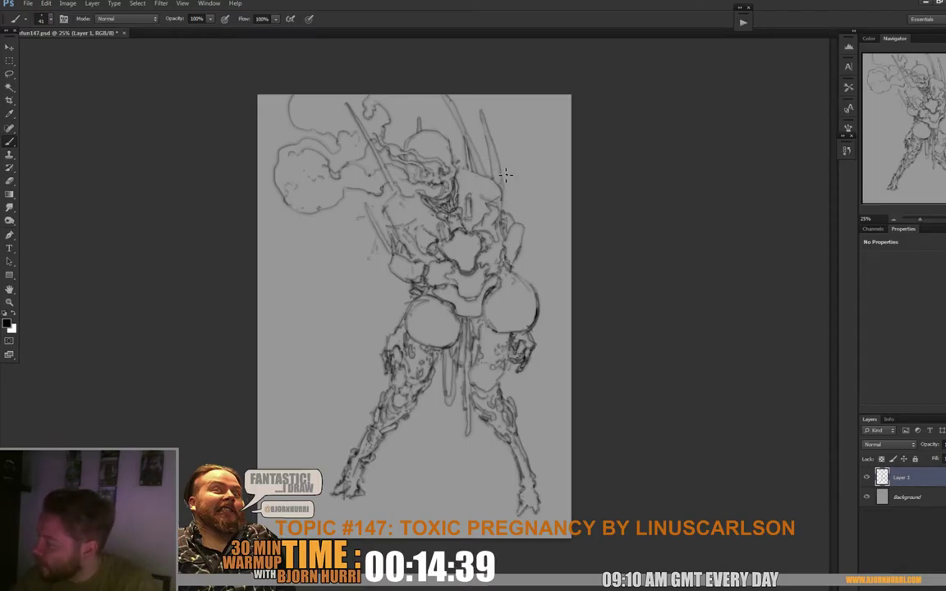
left_click_drag(376, 200, 372, 216)
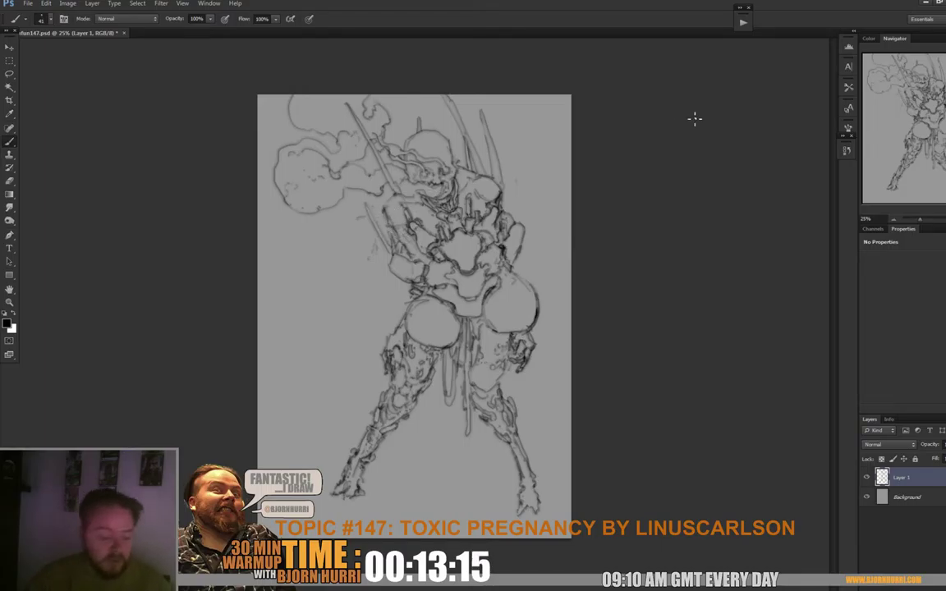
- Clean up the lines around the left-hand shoulder, darken the back spikes, and dot both round hip growths with small spots
key("e")
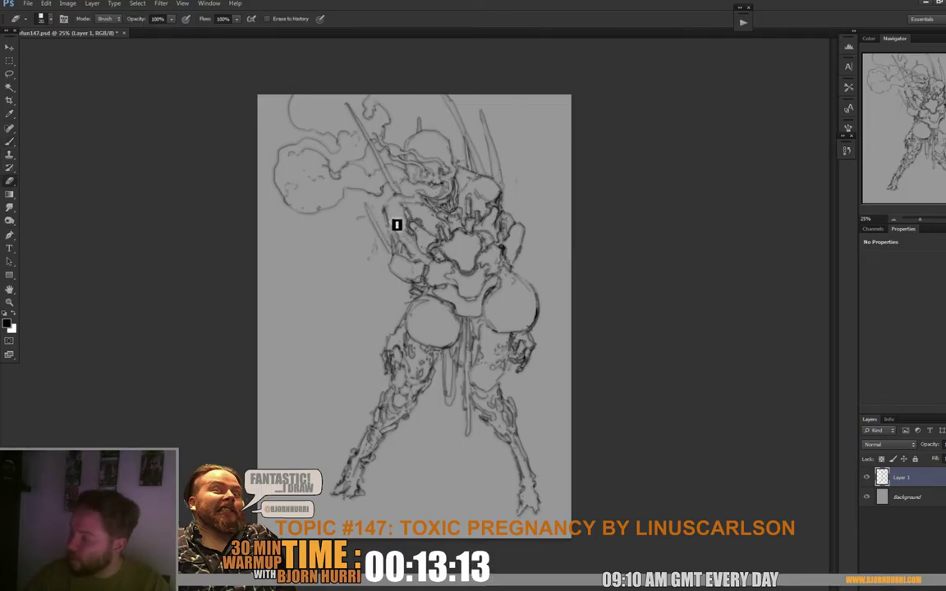
key("b")
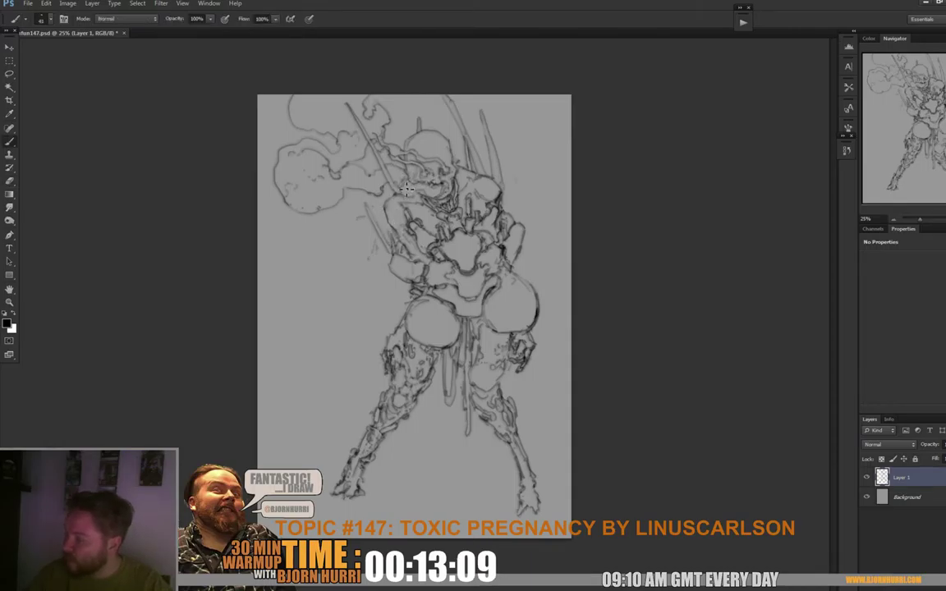
key("e")
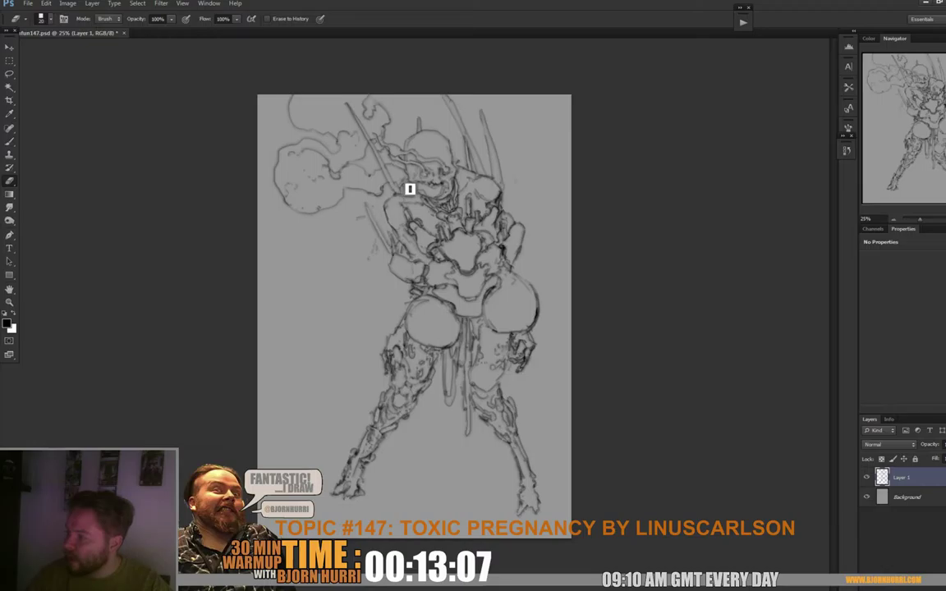
key("b")
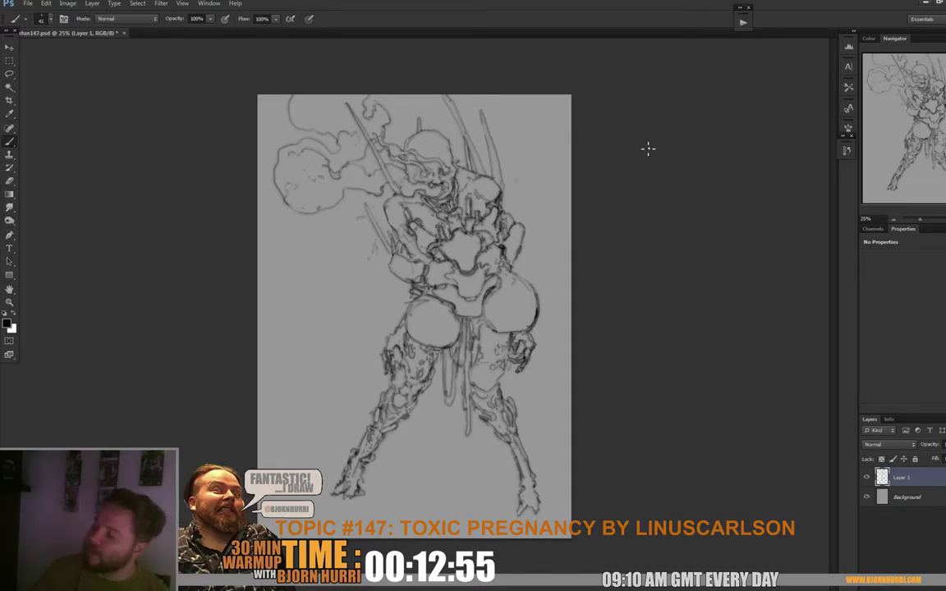
left_click_drag(365, 204, 374, 220)
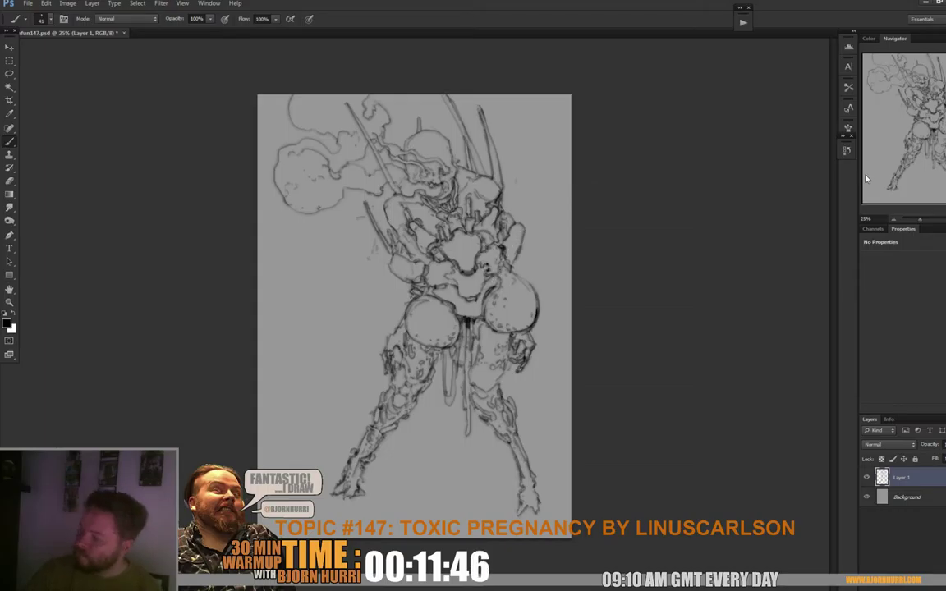
- Flip the canvas horizontally, tidy the right-hand shoulder, sharpen the long spikes into tapered points and add a short spike beside the skull
left_click(67, 3)
mouse_move(130, 95)
left_click(222, 137)
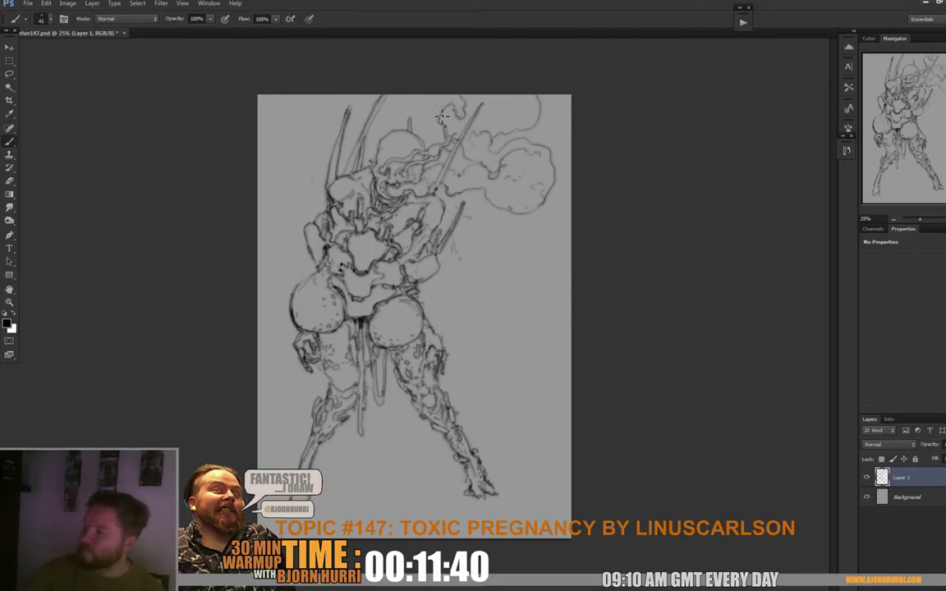
key("e")
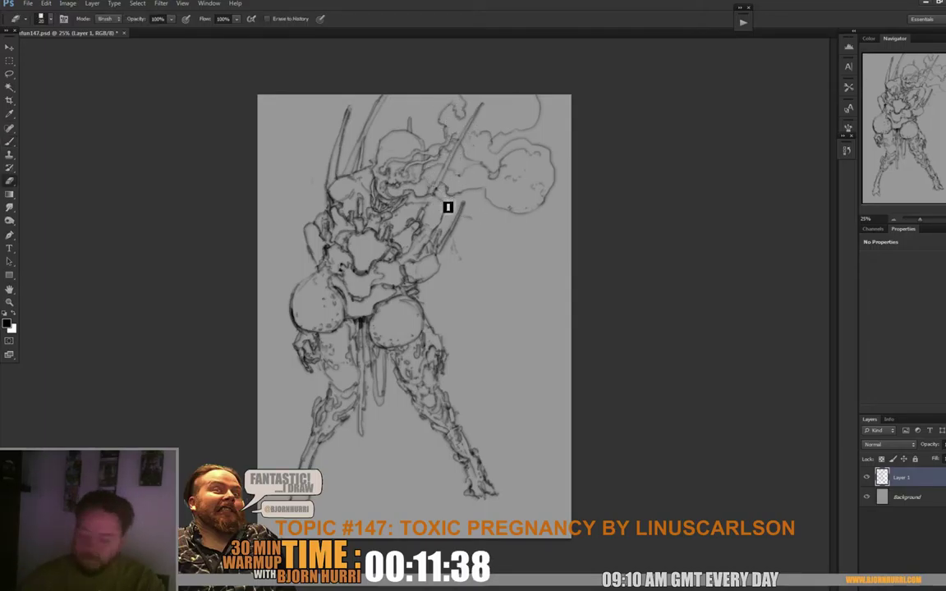
key("b")
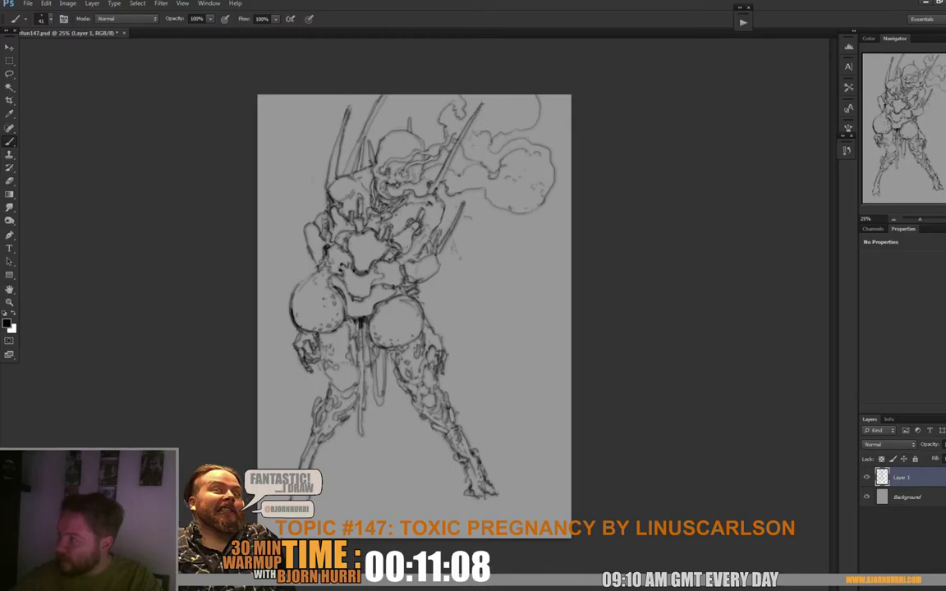
key("e")
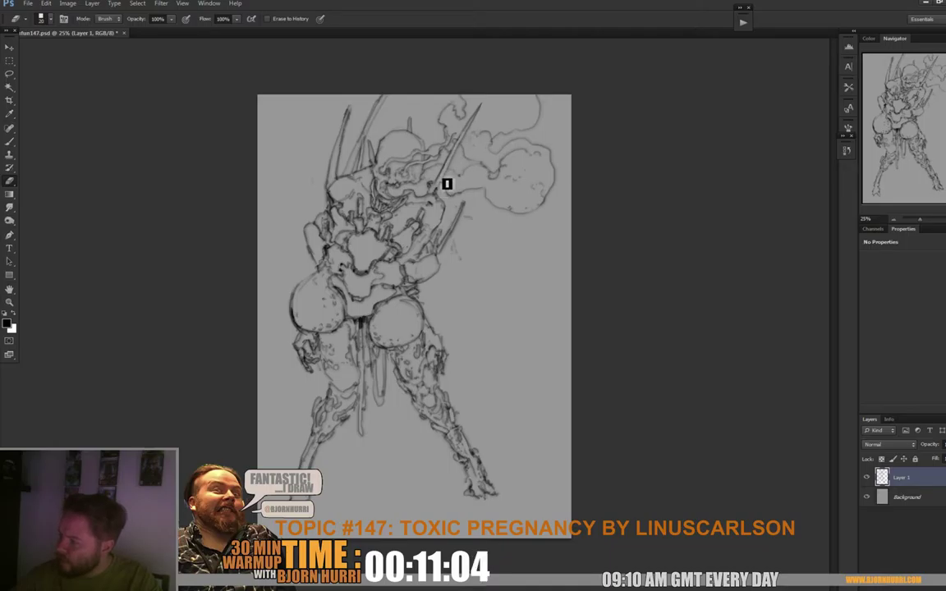
key("b")
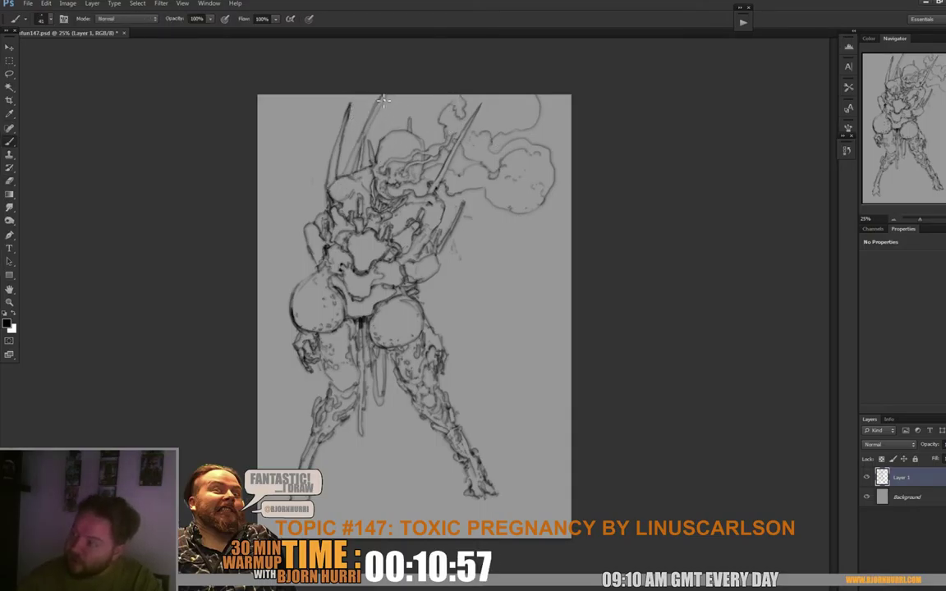
- Clean up and darken the lines of the chest and abdomen plates in black
left_click(520, 331, "alt")
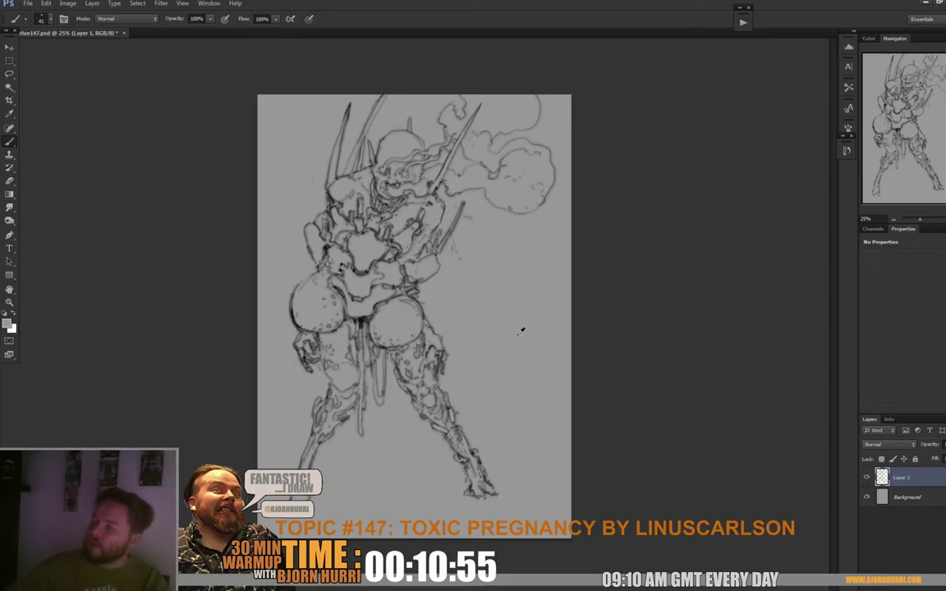
key("d")
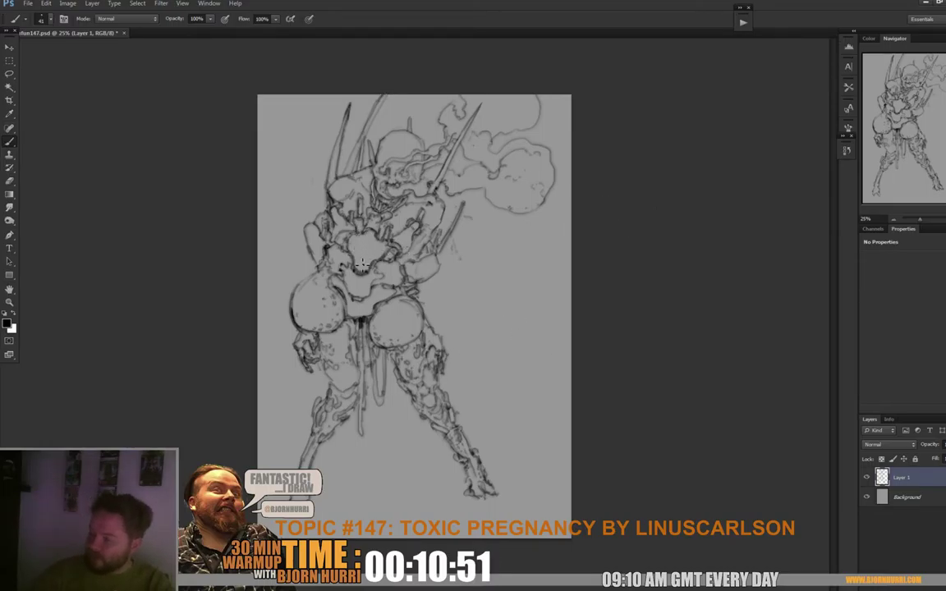
key("e")
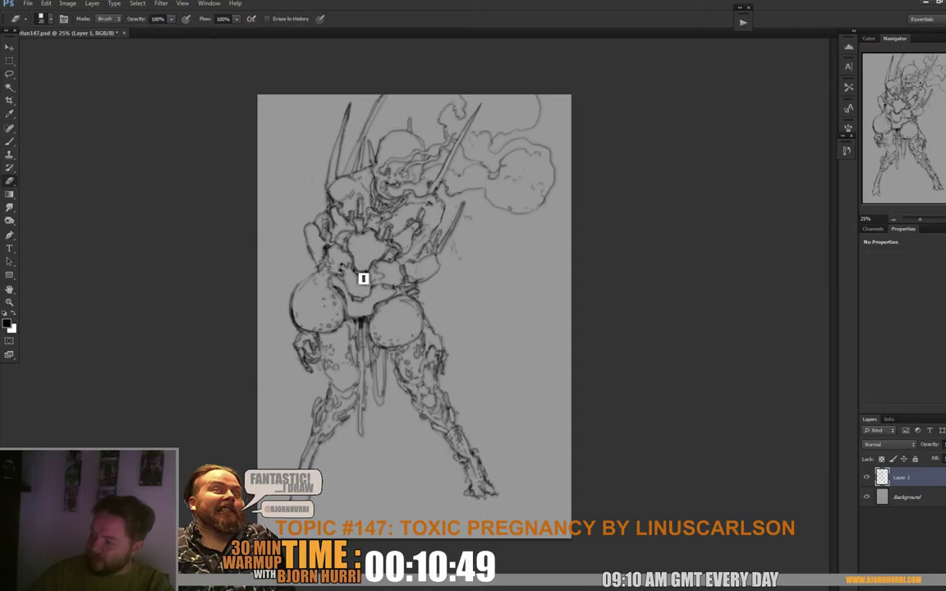
key("b")
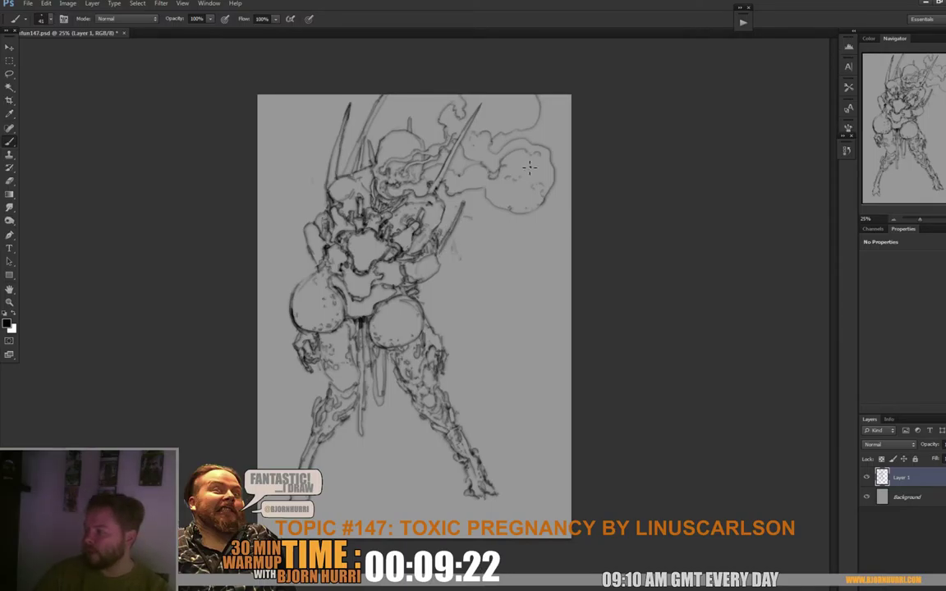
- Sharpen the spike behind the right-hand arm into a taper and add a thin spike beside the left-hand shoulder
key("e")
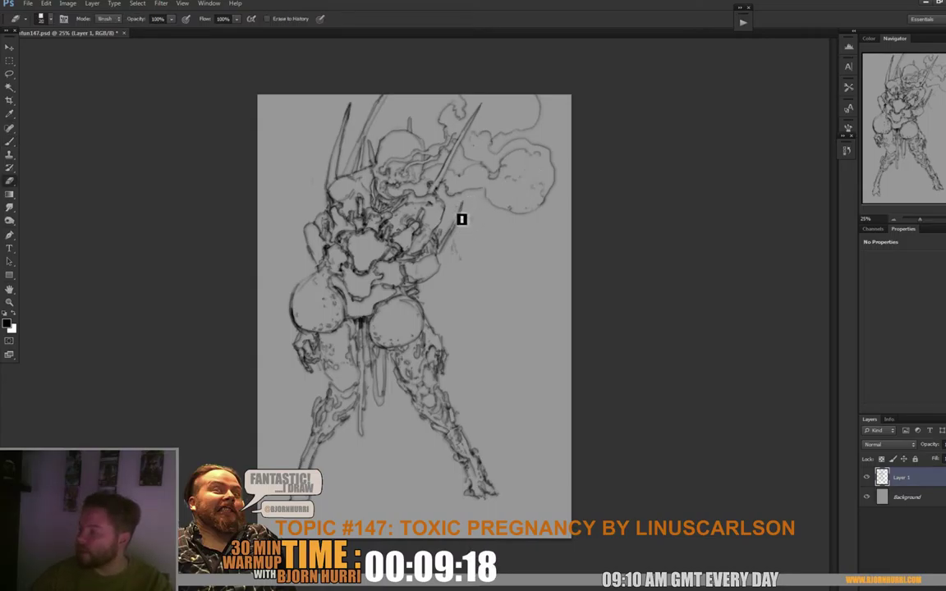
key("b")
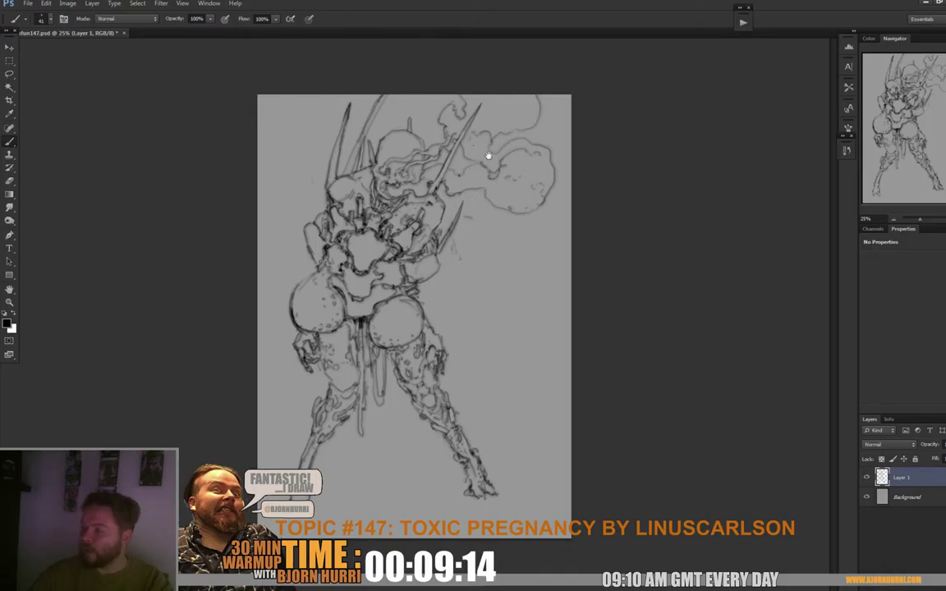
key("e")
key("b")
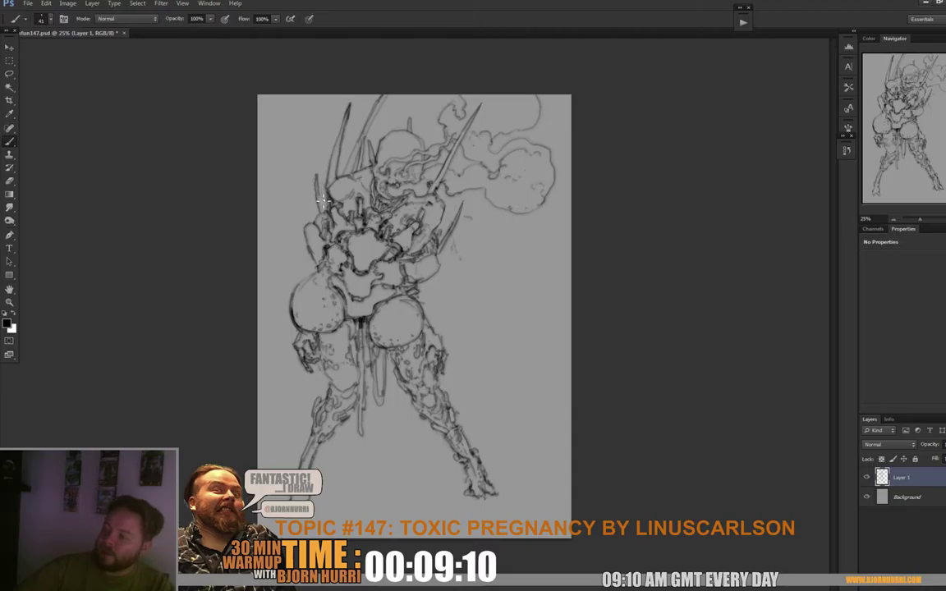
key("e")
key("b")
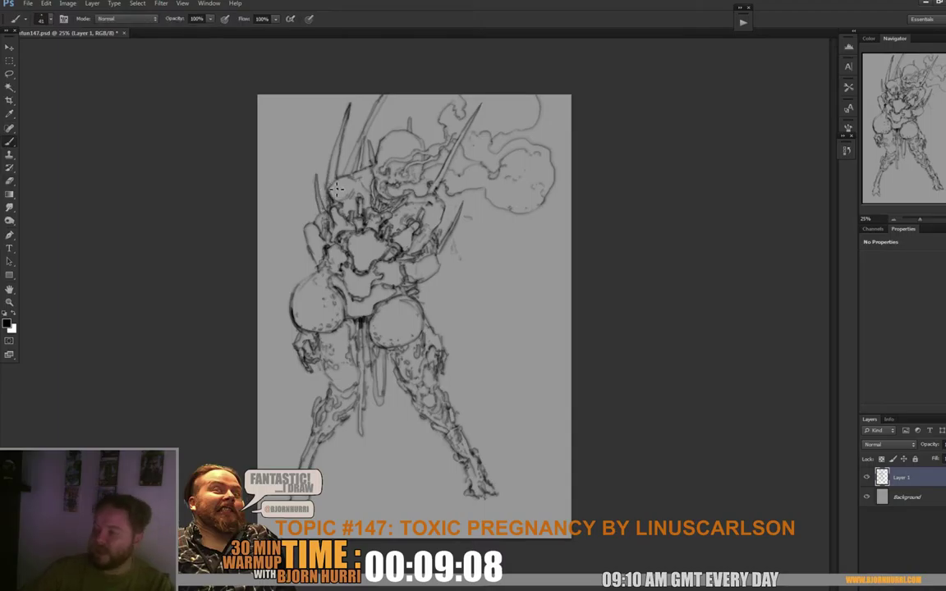
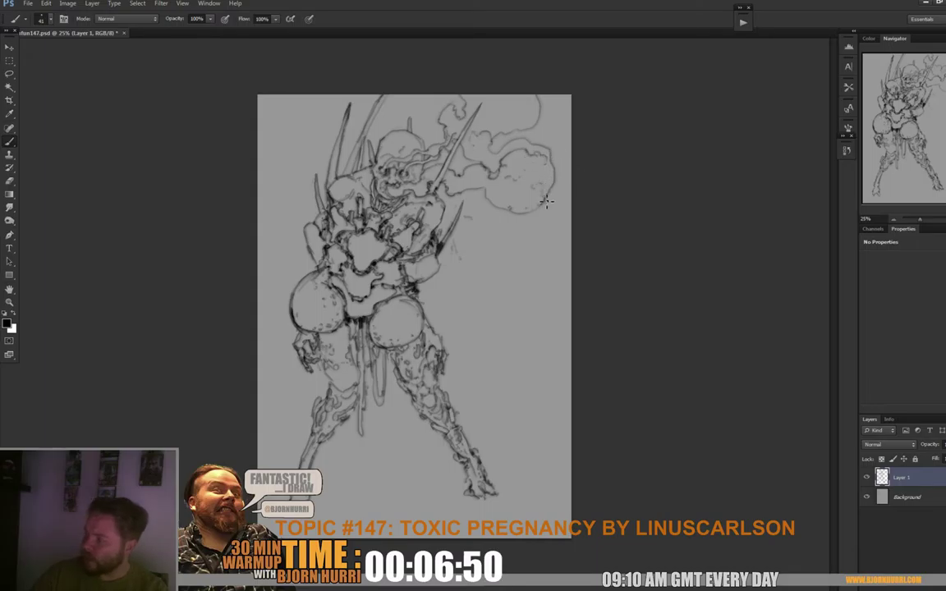
- Draw an inner curl in the smoke cloud, scatter specks beneath it, and rework the upper rims of both hip growths
left_click_drag(490, 181, 490, 193)
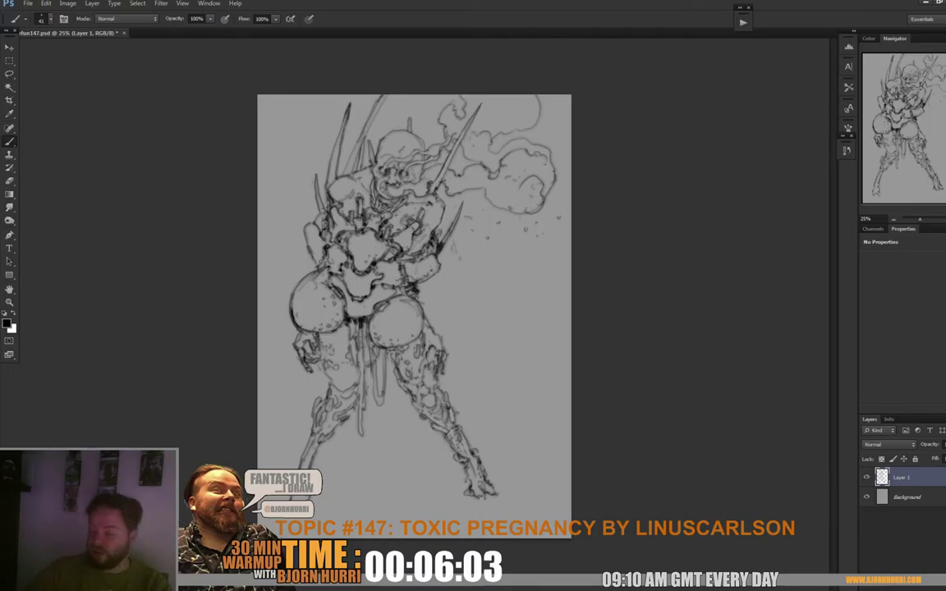
key("e")
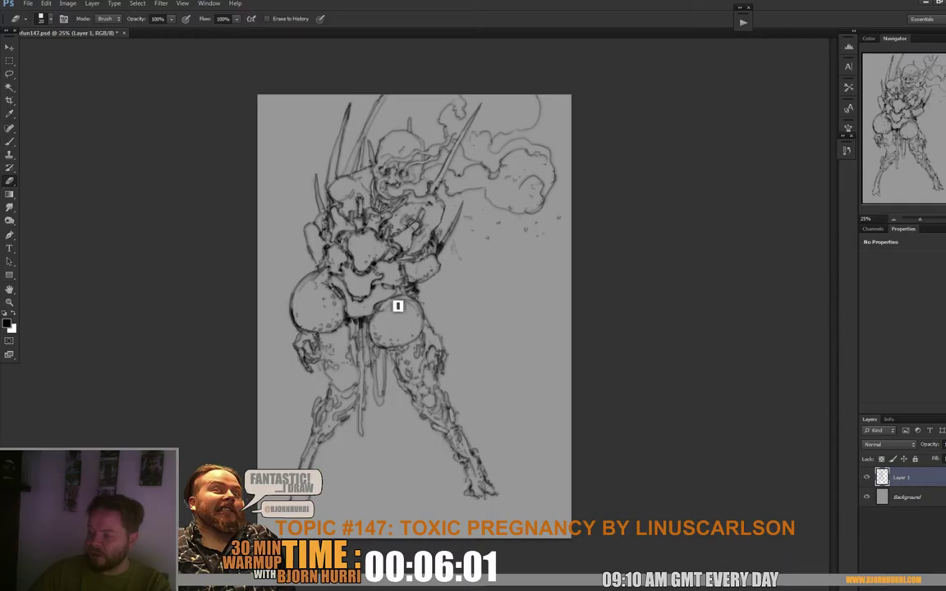
key("b")
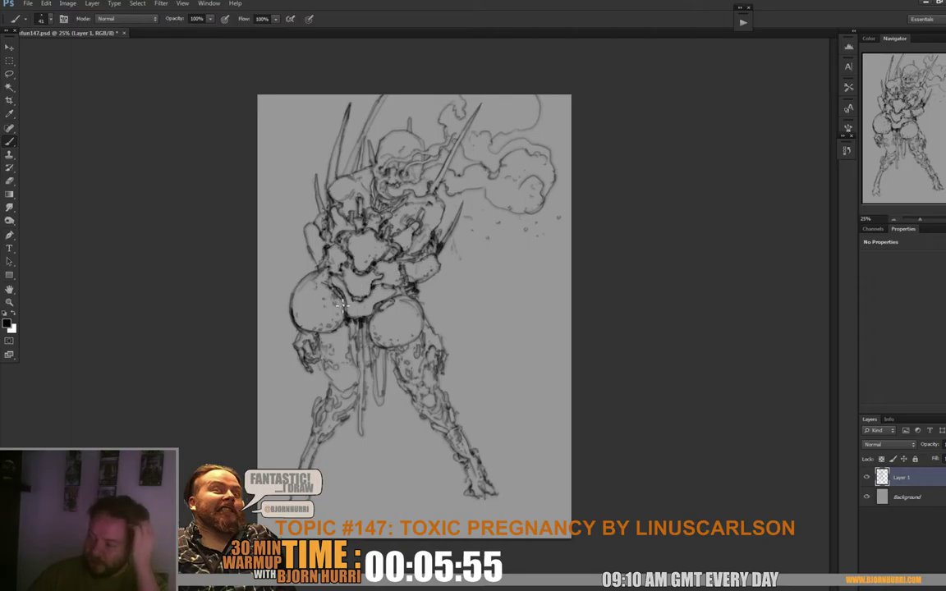
key("e")
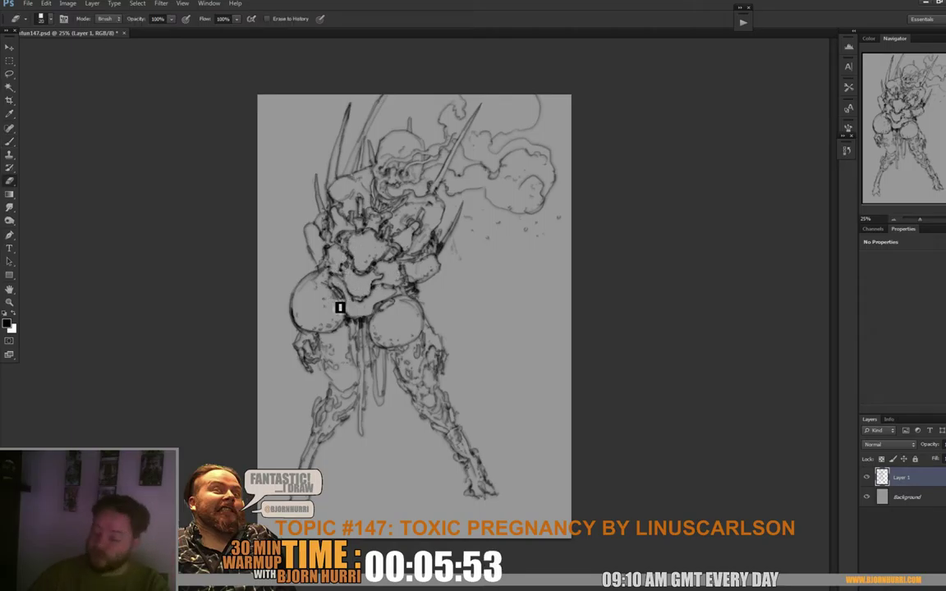
key("b")
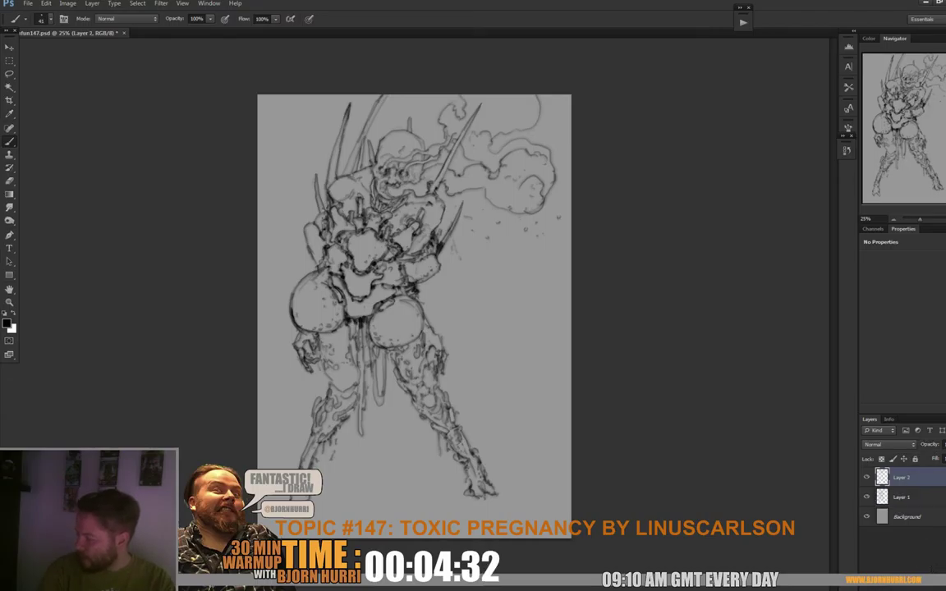
- Add a new layer with reduced opacity and shade the right-hand shoulder using a round brush with 86% hardness
key("ctrl+shift+alt+n")
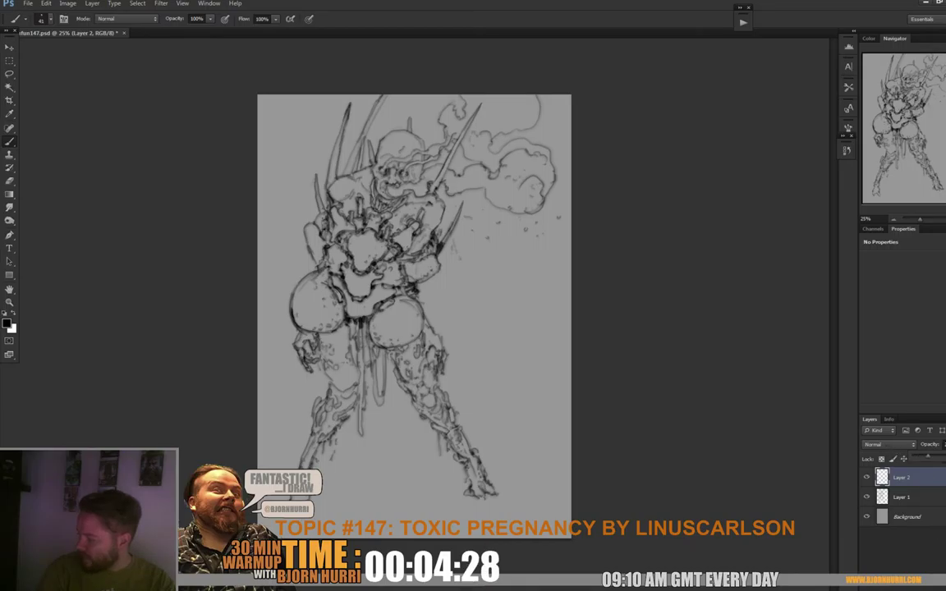
right_click(402, 232)
left_click(510, 313)
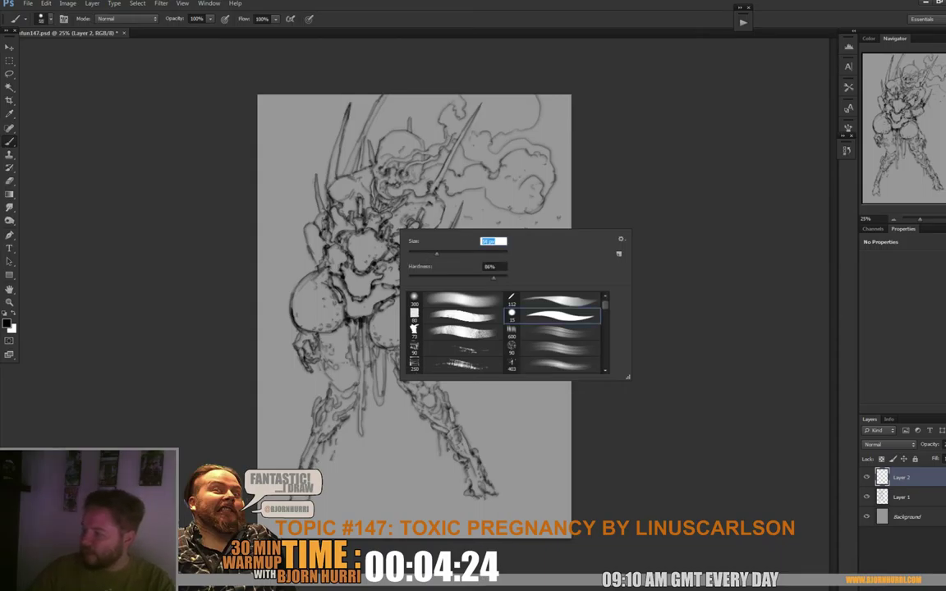
key("Return")
mouse_move(403, 247)
left_mouse_down()
mouse_move(371, 209)
mouse_move(379, 230)
mouse_move(394, 205)
mouse_move(442, 213)
left_mouse_up()
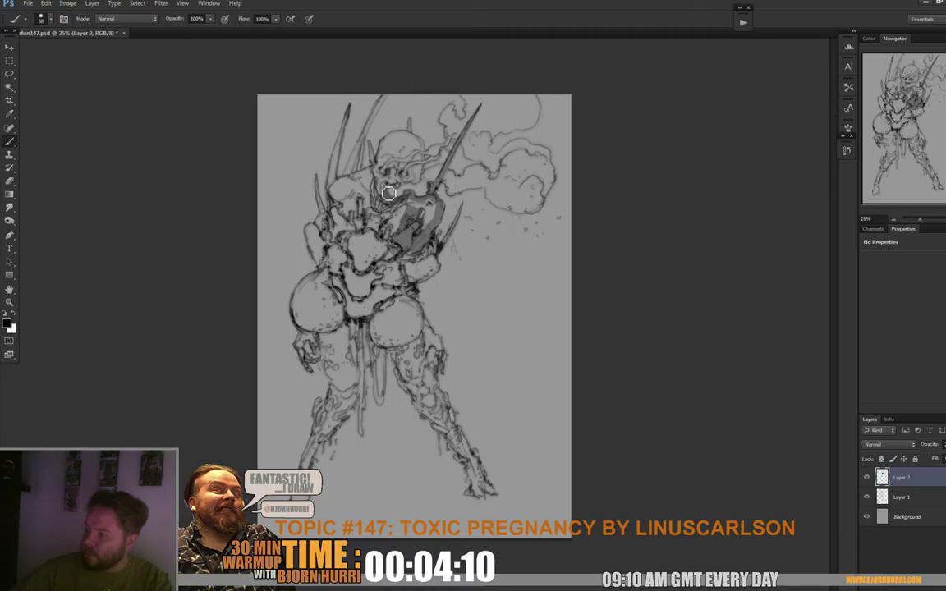
- Fill the skull, neck, upper chest, left-hand shoulder and back spikes with the flat dark tone, leaving the smoke trails unfilled
mouse_move(391, 143)
left_mouse_down()
mouse_move(365, 127)
mouse_move(391, 158)
mouse_move(370, 135)
mouse_move(411, 136)
left_mouse_up()
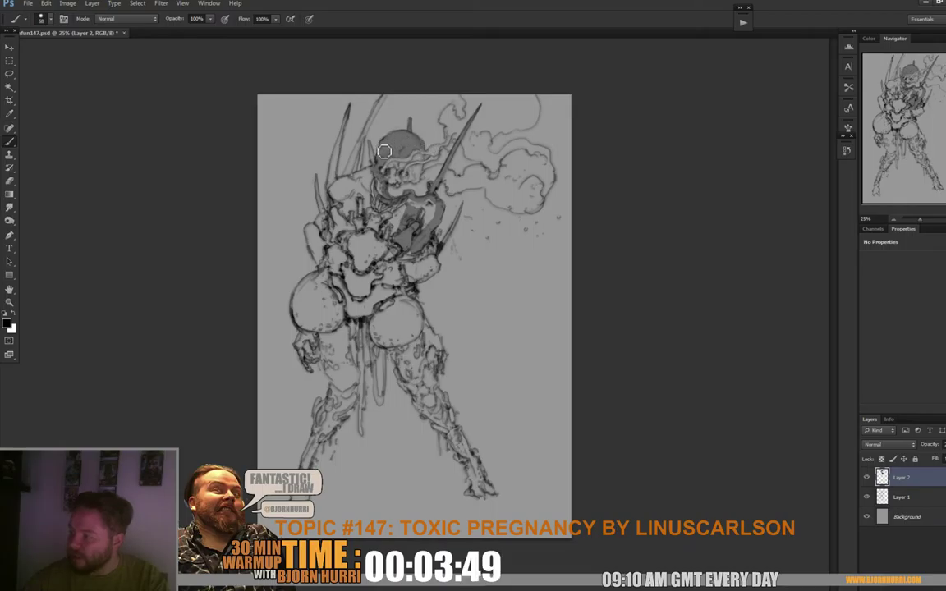
left_click_drag(384, 151, 380, 158)
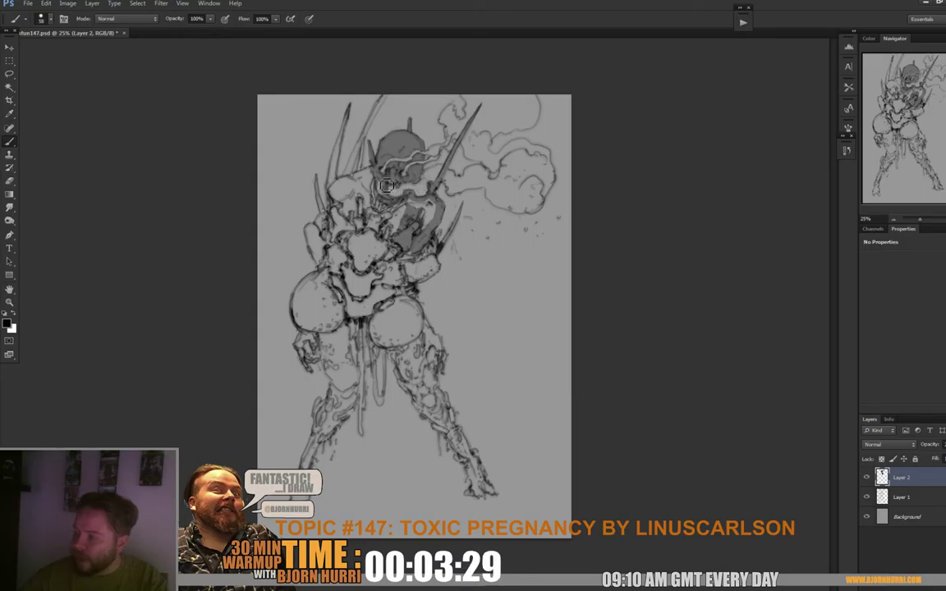
left_click_drag(386, 186, 399, 213)
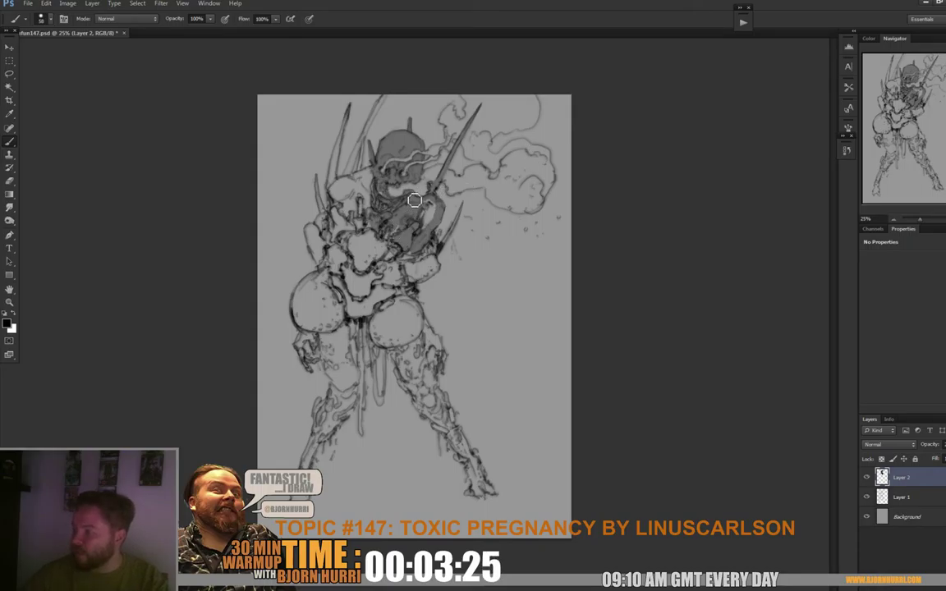
mouse_move(387, 187)
left_mouse_down()
mouse_move(428, 231)
mouse_move(394, 188)
mouse_move(367, 207)
mouse_move(382, 208)
mouse_move(341, 176)
mouse_move(337, 205)
mouse_move(356, 226)
mouse_move(329, 175)
mouse_move(331, 129)
mouse_move(362, 179)
mouse_move(318, 145)
mouse_move(362, 149)
mouse_move(331, 129)
mouse_move(350, 90)
mouse_move(389, 101)
mouse_move(365, 67)
mouse_move(317, 100)
mouse_move(334, 196)
mouse_move(320, 179)
mouse_move(351, 231)
mouse_move(332, 184)
mouse_move(328, 245)
mouse_move(317, 235)
mouse_move(333, 236)
mouse_move(292, 215)
mouse_move(314, 231)
left_mouse_up()
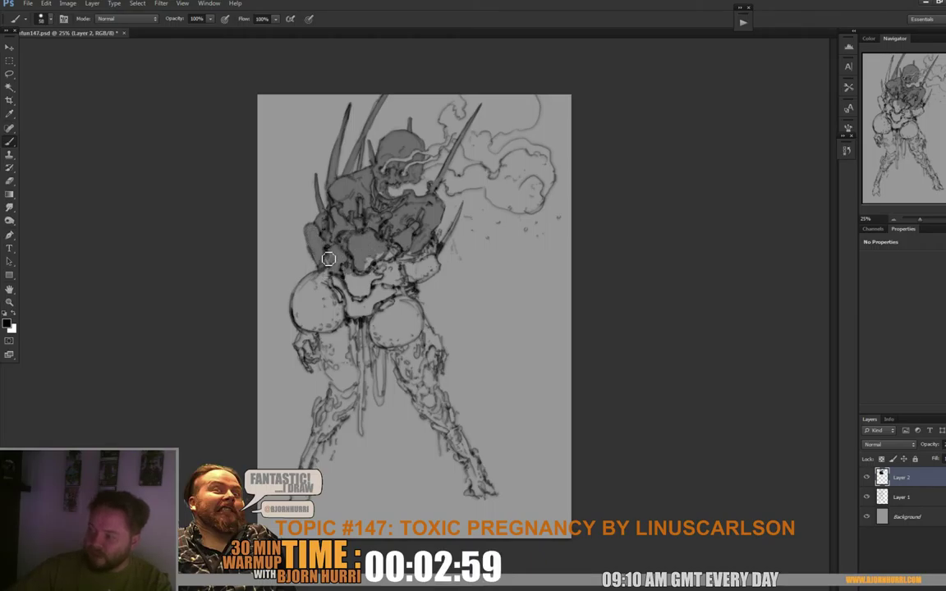
- Enlarge the brush to 110 and fill the abdomen, left-hand hip growth and right-hand forearm with the dark tone
right_click(372, 260)
key("Return")
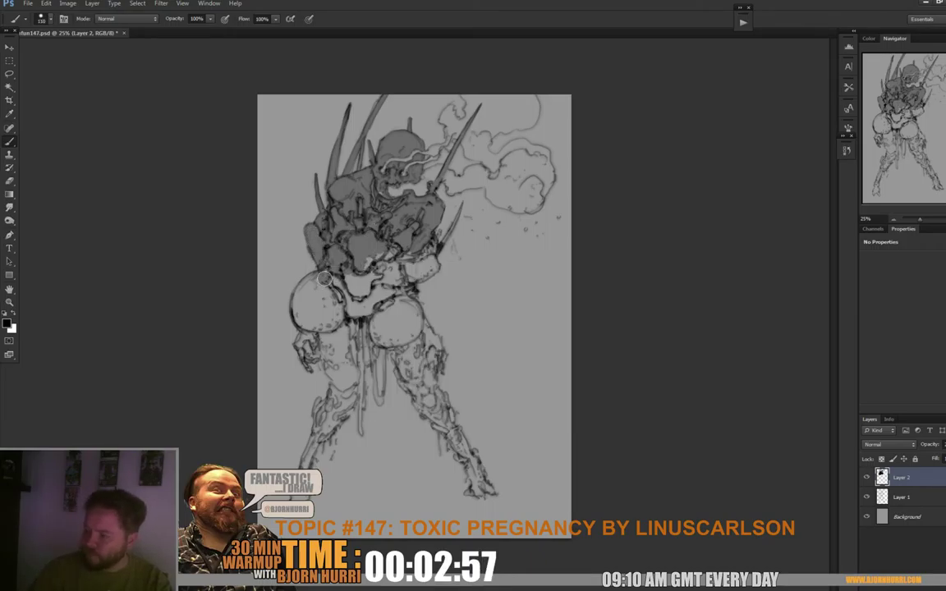
mouse_move(300, 300)
left_mouse_down()
mouse_move(333, 322)
mouse_move(316, 299)
mouse_move(323, 294)
mouse_move(309, 323)
mouse_move(337, 315)
mouse_move(405, 236)
mouse_move(407, 268)
mouse_move(427, 243)
mouse_move(410, 283)
left_mouse_up()
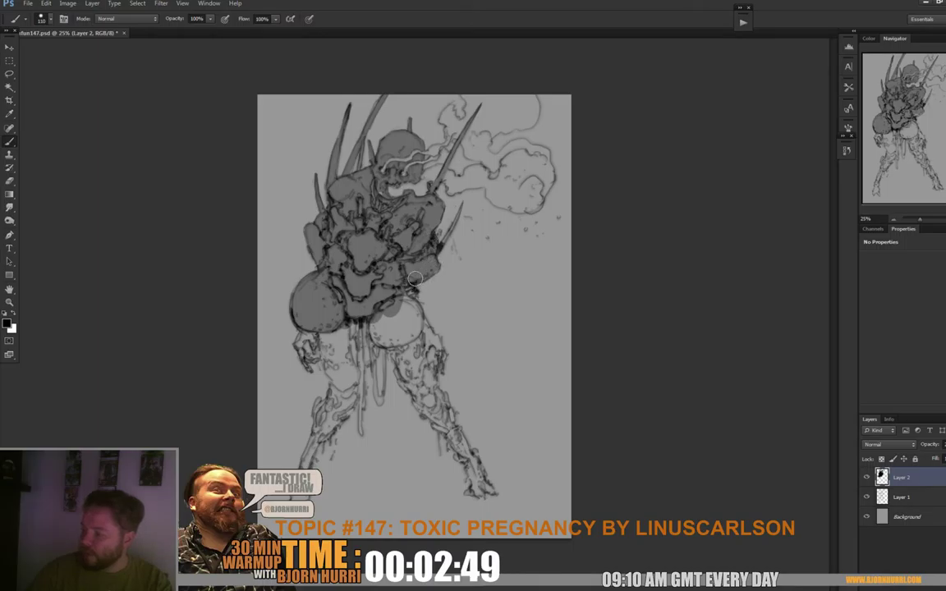
left_click_drag(398, 218, 408, 209)
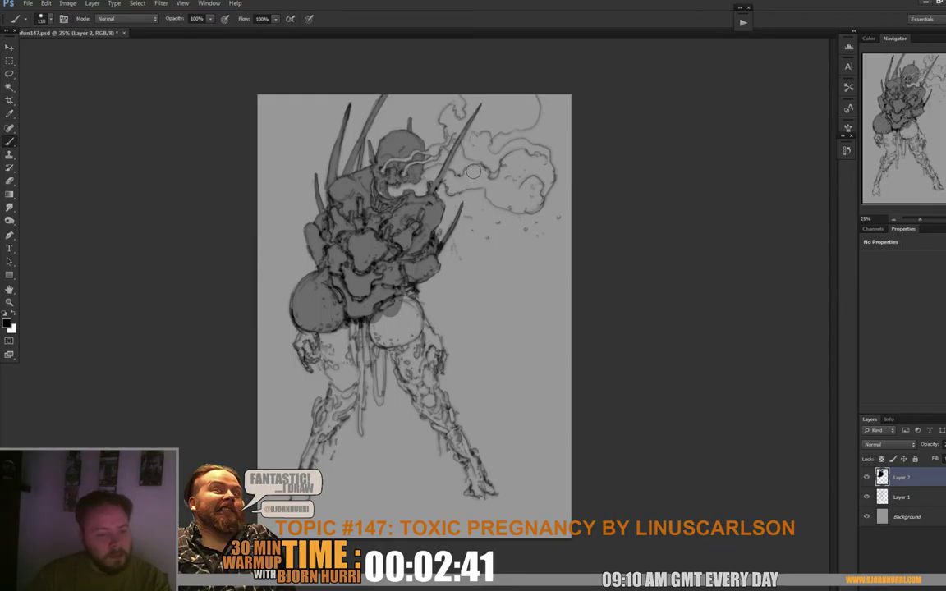
- Fill the left-hand claw, the left-hand leg and the hanging strands between the legs with the dark tone
key("e")
key("b")
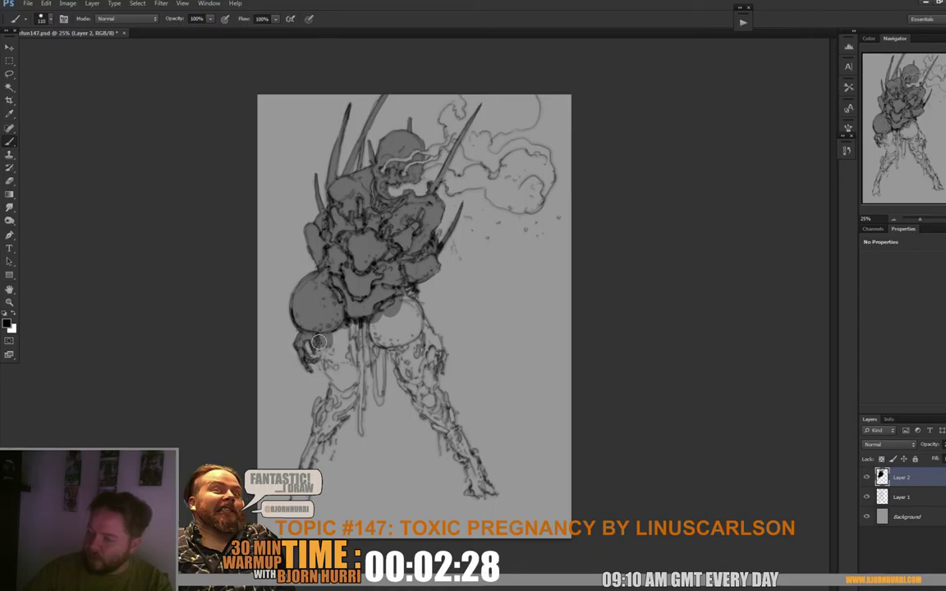
mouse_move(331, 366)
left_mouse_down()
mouse_move(302, 338)
mouse_move(316, 304)
mouse_move(352, 353)
mouse_move(353, 386)
mouse_move(317, 410)
mouse_move(332, 411)
mouse_move(317, 423)
left_mouse_up()
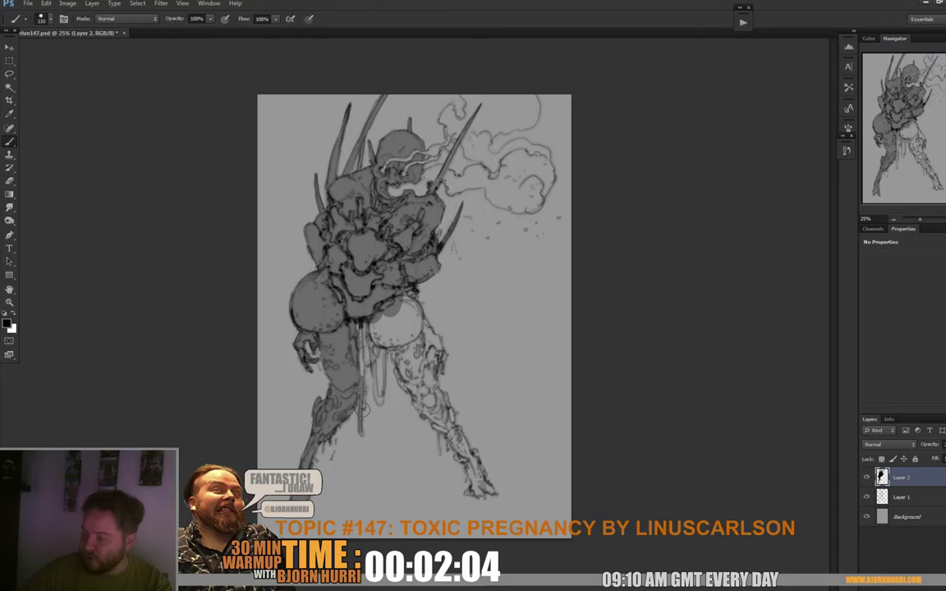
left_click_drag(328, 338, 325, 299)
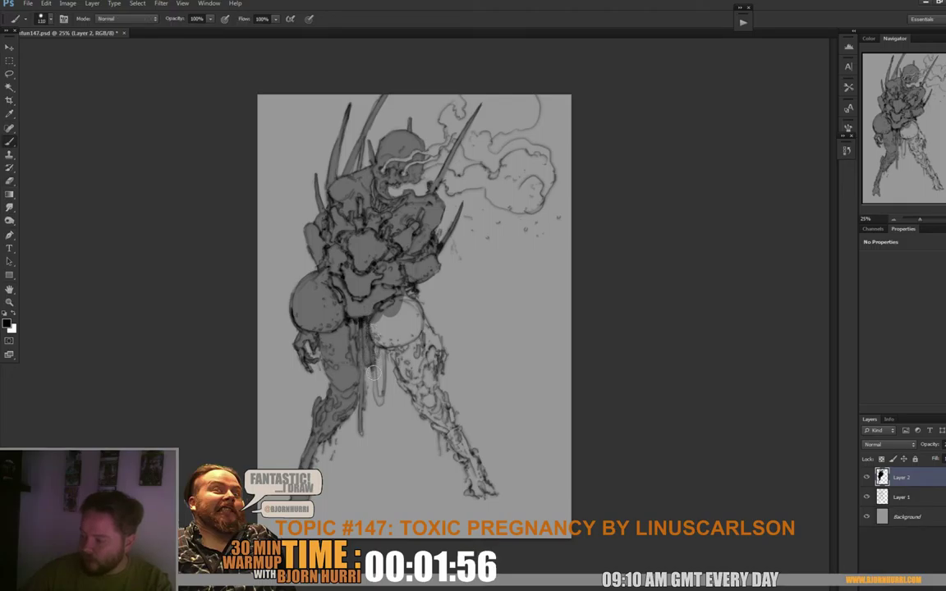
left_click_drag(373, 371, 377, 400)
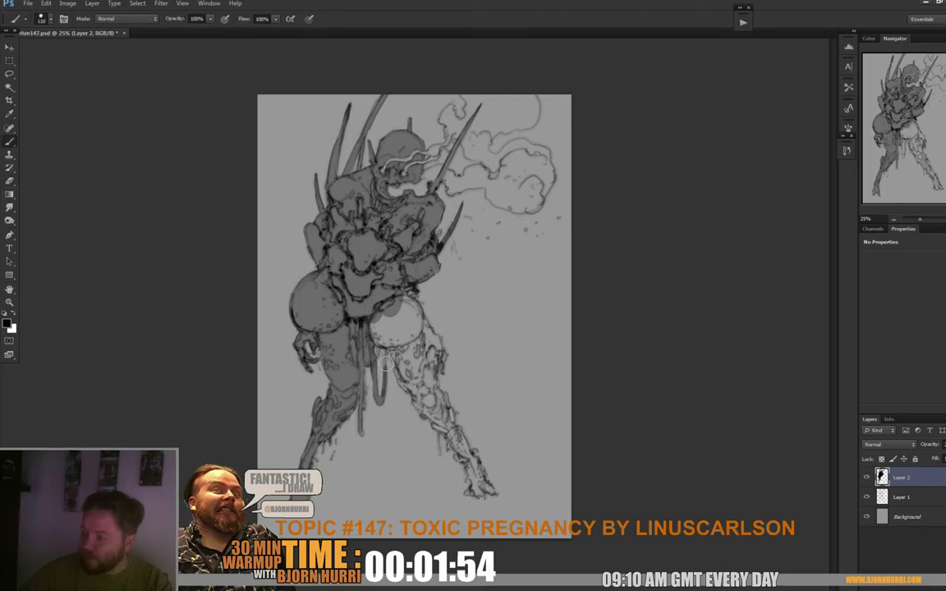
- Clean the tone's edges around the hanging strands and fill the right-hand hip growth, claw and leg
key("e")
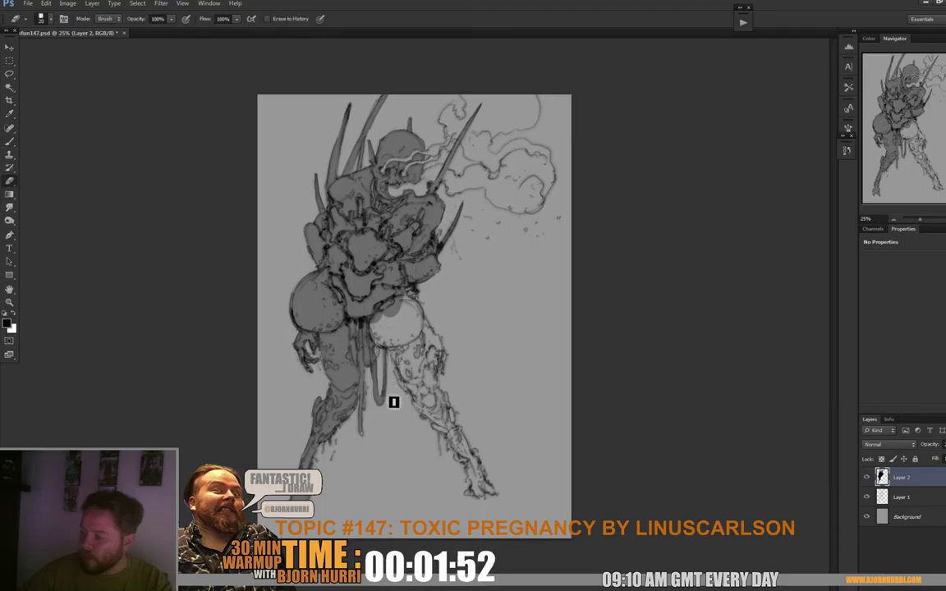
key("b")
key("e")
key("b")
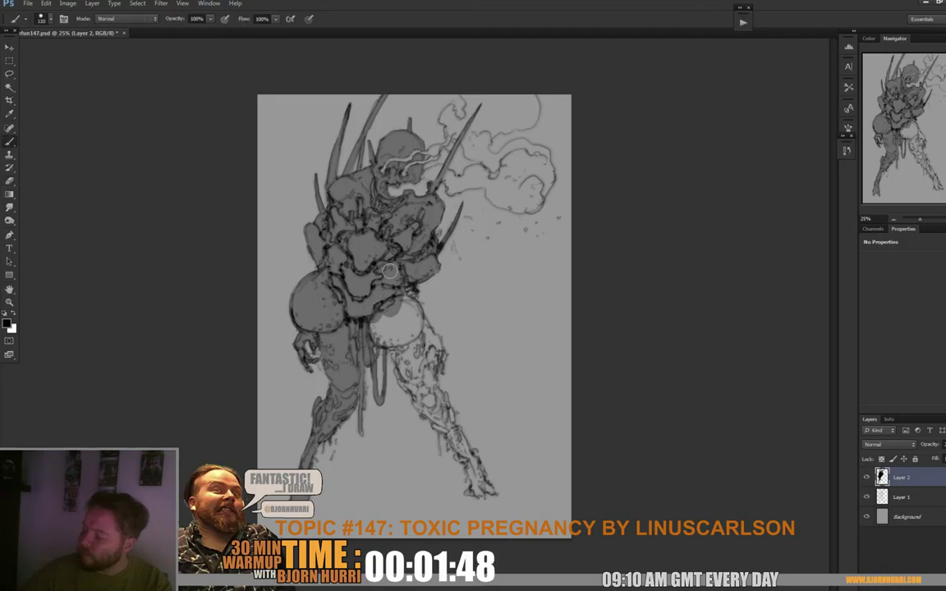
left_click_drag(406, 335, 387, 327)
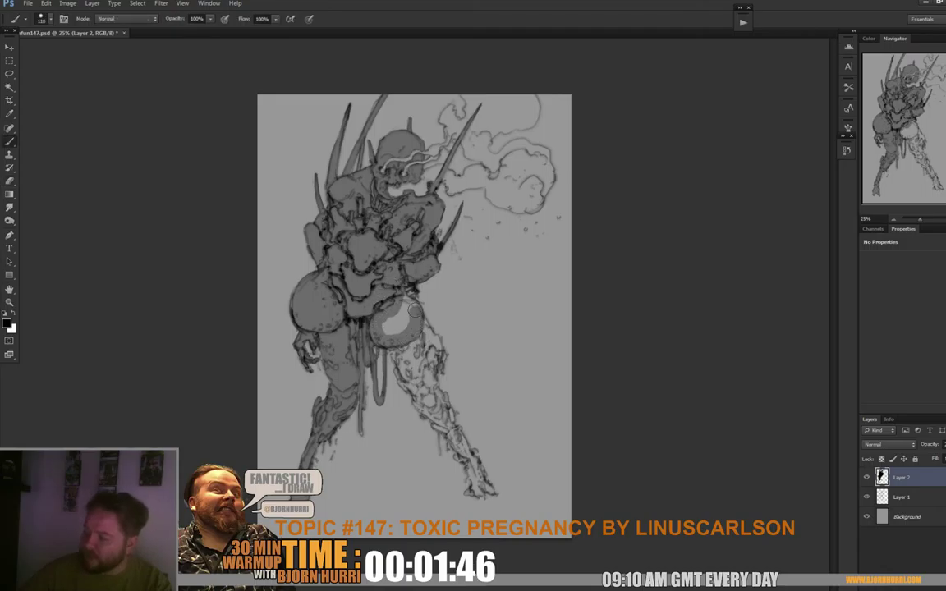
mouse_move(366, 246)
left_mouse_down()
mouse_move(384, 303)
mouse_move(431, 343)
left_mouse_up()
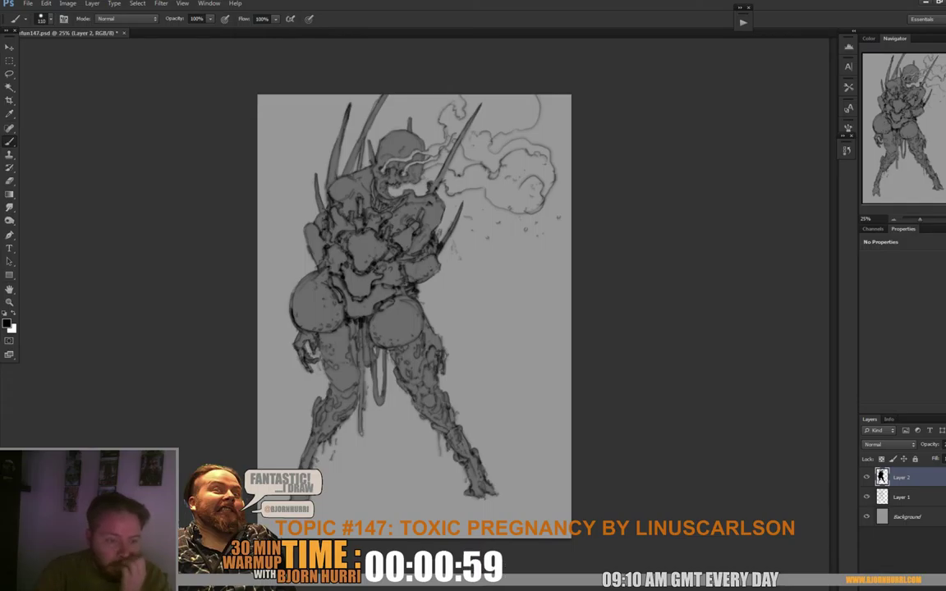
- Set the foreground color to dark brown 5e3816 and tint the abdomen, right-hand forearm and both hip growths with it
left_click(7, 325)
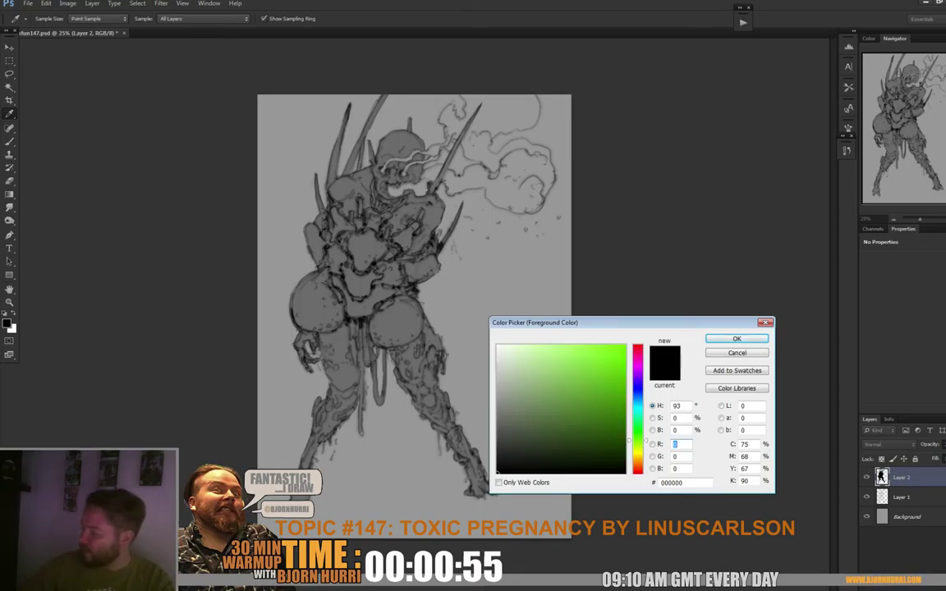
left_click(591, 429)
left_click(736, 339)
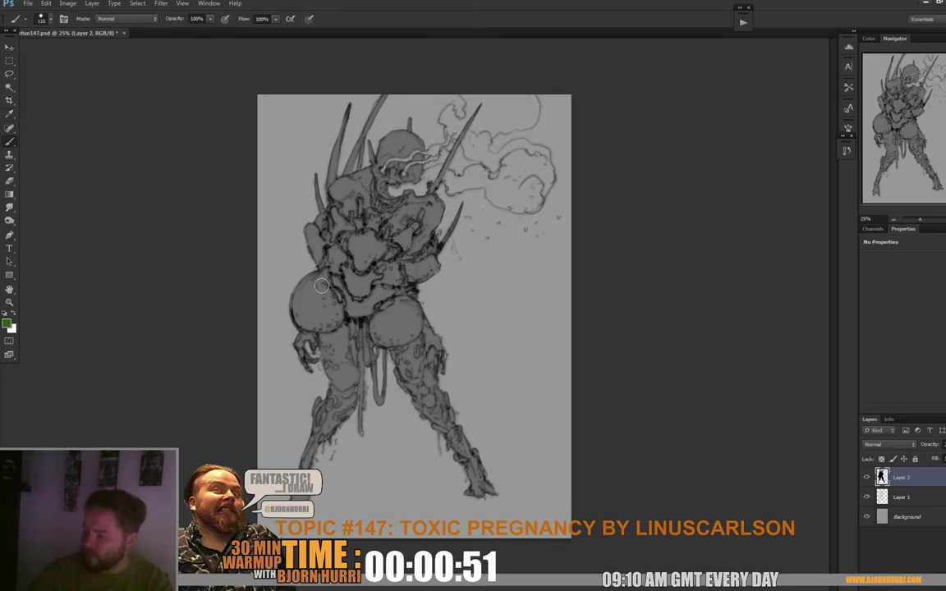
left_click(7, 325)
left_click(637, 464)
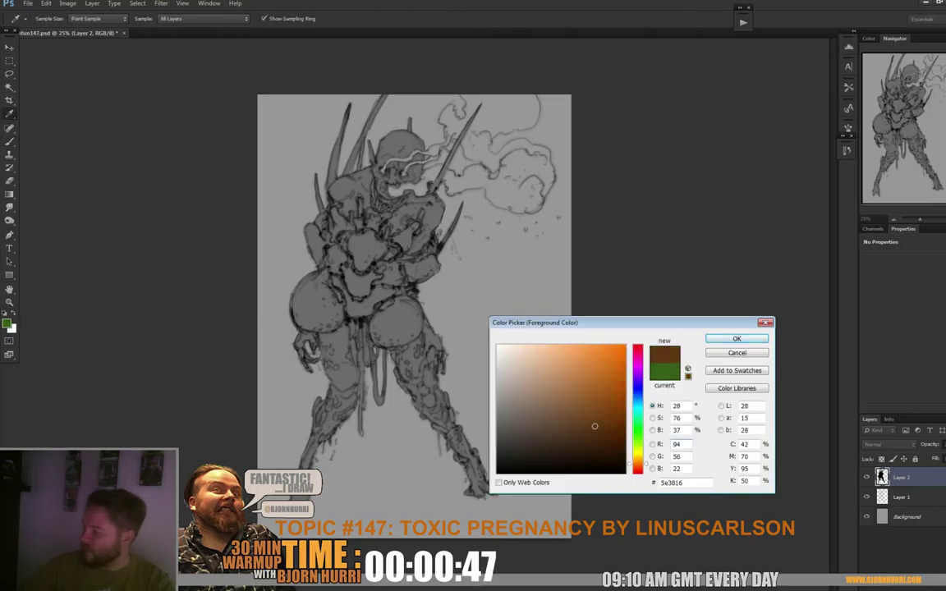
left_click(736, 338)
mouse_move(323, 320)
left_mouse_down()
mouse_move(310, 282)
mouse_move(336, 268)
mouse_move(328, 269)
mouse_move(340, 243)
mouse_move(334, 212)
mouse_move(344, 231)
mouse_move(352, 213)
mouse_move(353, 231)
mouse_move(360, 199)
mouse_move(360, 237)
mouse_move(378, 209)
mouse_move(373, 182)
mouse_move(376, 209)
mouse_move(377, 200)
mouse_move(404, 200)
mouse_move(351, 237)
mouse_move(355, 266)
mouse_move(368, 265)
mouse_move(387, 231)
mouse_move(383, 252)
mouse_move(394, 246)
mouse_move(423, 213)
mouse_move(407, 244)
mouse_move(376, 259)
mouse_move(419, 266)
left_mouse_up()
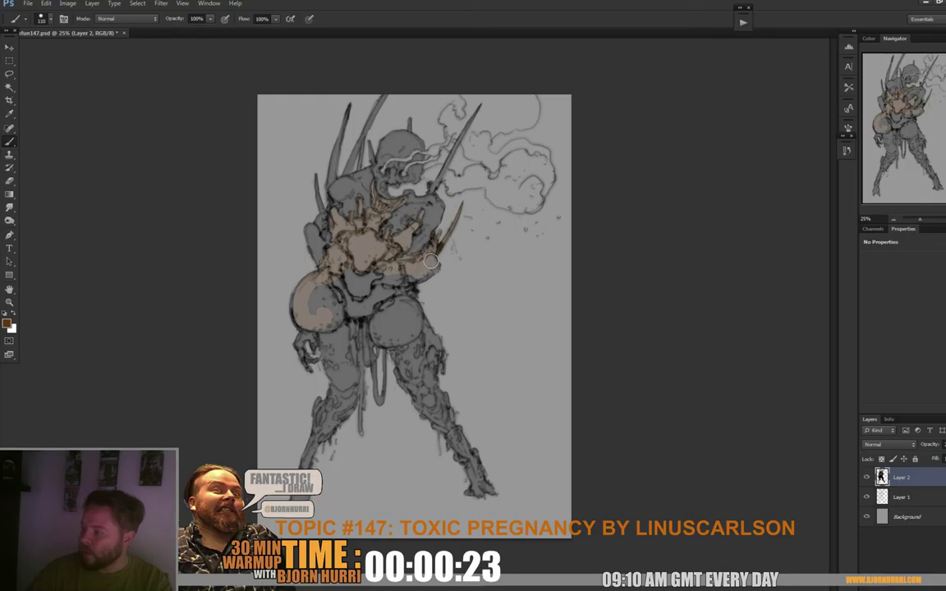
mouse_move(413, 277)
left_mouse_down()
mouse_move(361, 251)
mouse_move(293, 292)
mouse_move(311, 251)
mouse_move(359, 303)
mouse_move(350, 245)
mouse_move(347, 274)
mouse_move(384, 313)
mouse_move(411, 305)
mouse_move(392, 332)
mouse_move(353, 287)
mouse_move(368, 263)
left_mouse_up()
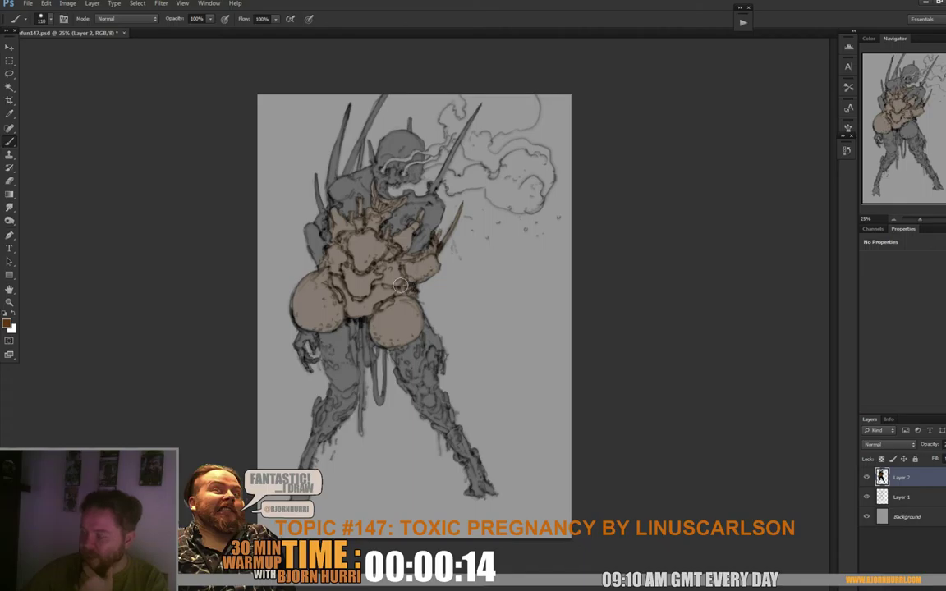
- Reduce the brush to 60 and tint the back, shoulder and head spikes and the left-hand arm brown
right_click(436, 196)
key("Return")
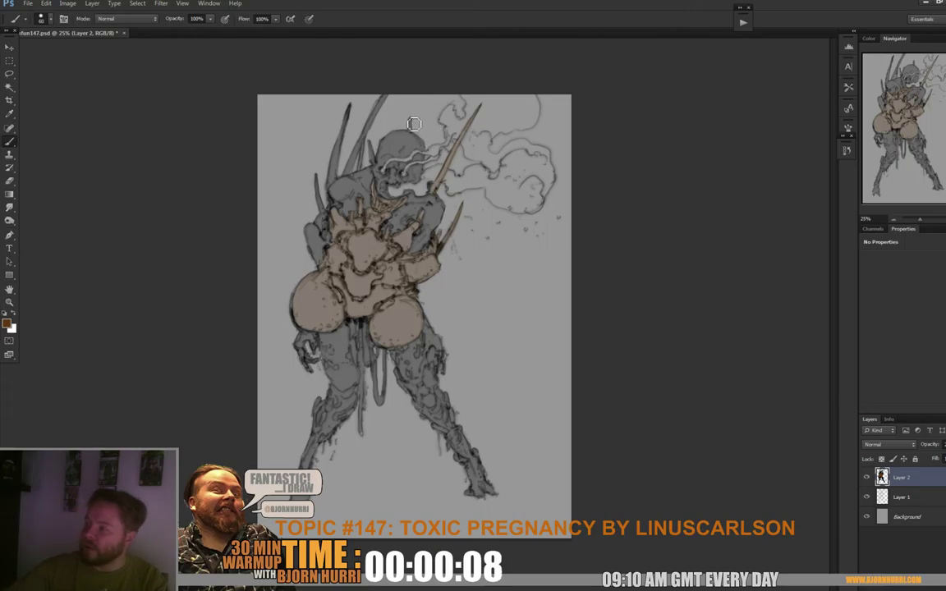
key("ctrl+alt+4")
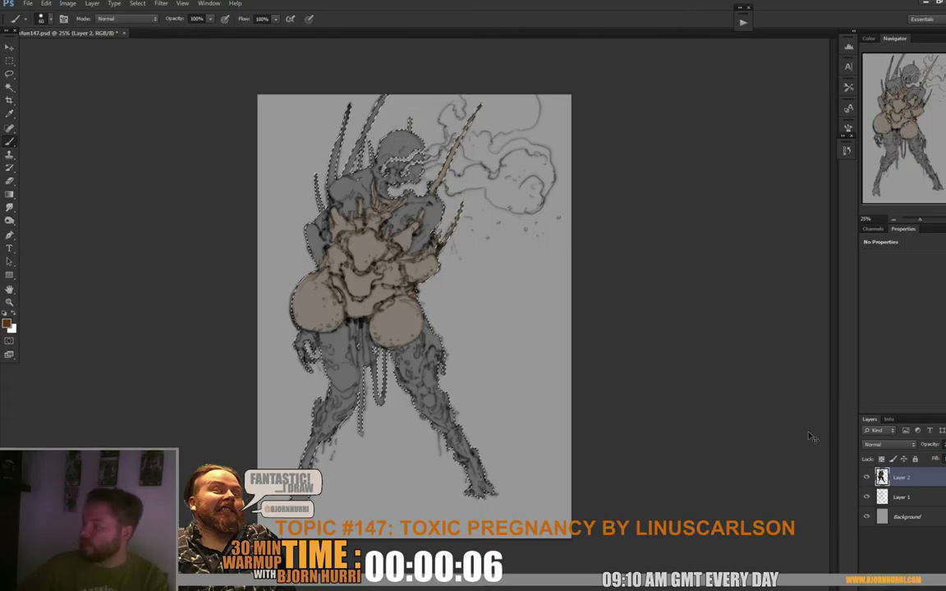
key("ctrl+d")
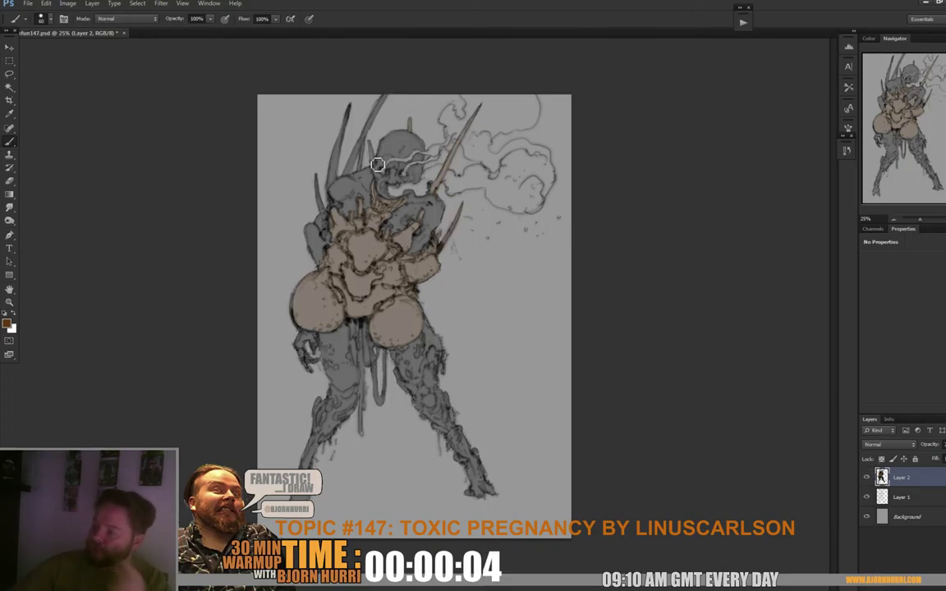
mouse_move(377, 164)
left_mouse_down()
mouse_move(329, 149)
mouse_move(328, 133)
mouse_move(317, 154)
mouse_move(379, 120)
left_mouse_up()
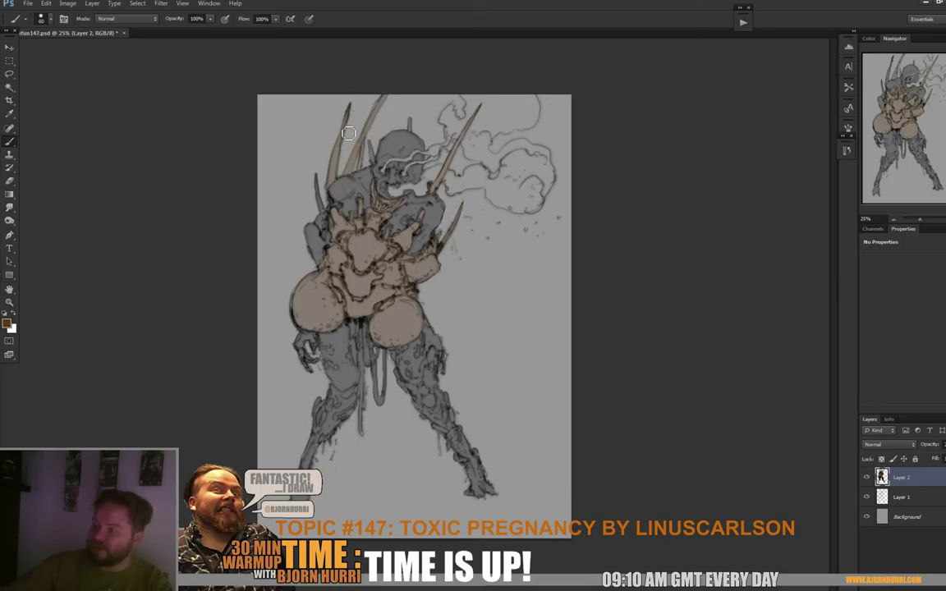
left_click_drag(322, 197, 321, 169)
left_click_drag(320, 259, 287, 212)
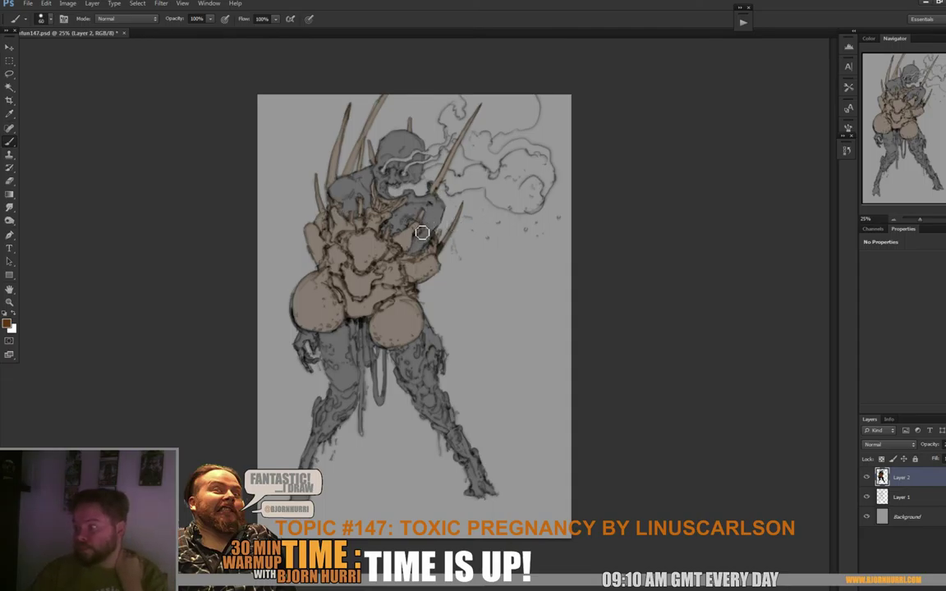
- Enlarge the brush to 172 and tint both lower legs, the thigh patches and the right-hand claw brown
right_click(362, 413)
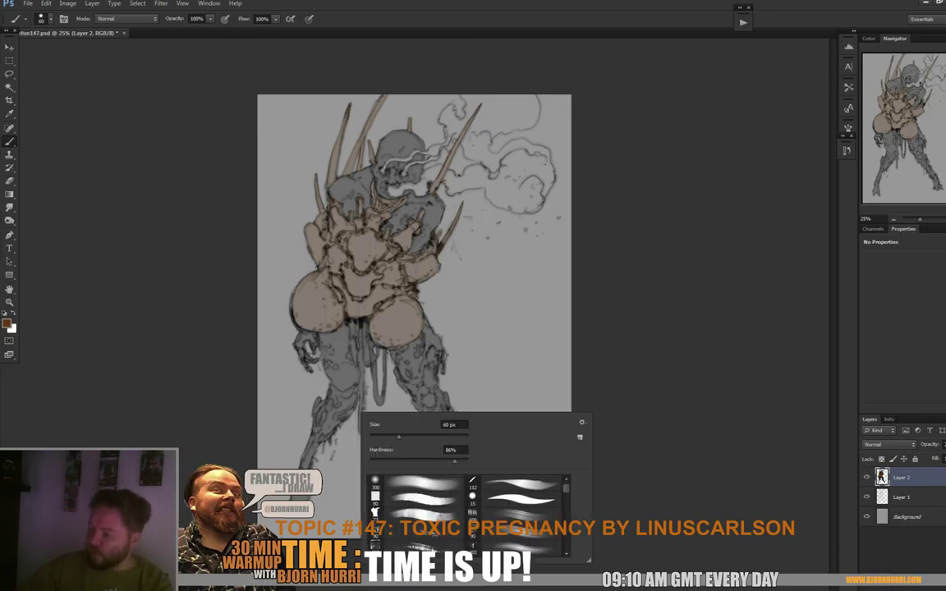
key("Escape")
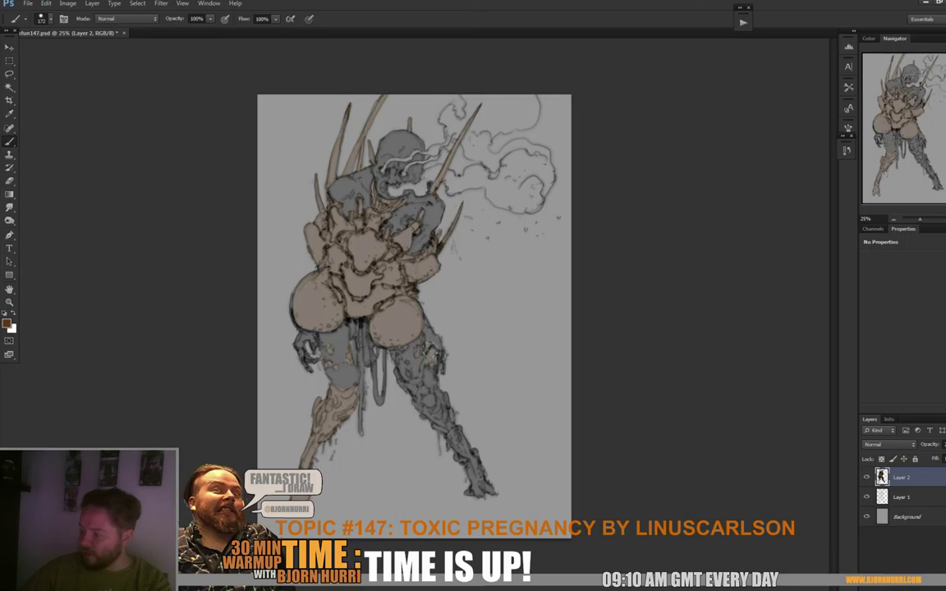
mouse_move(382, 338)
left_mouse_down()
mouse_move(355, 339)
mouse_move(391, 367)
mouse_move(476, 474)
left_mouse_up()
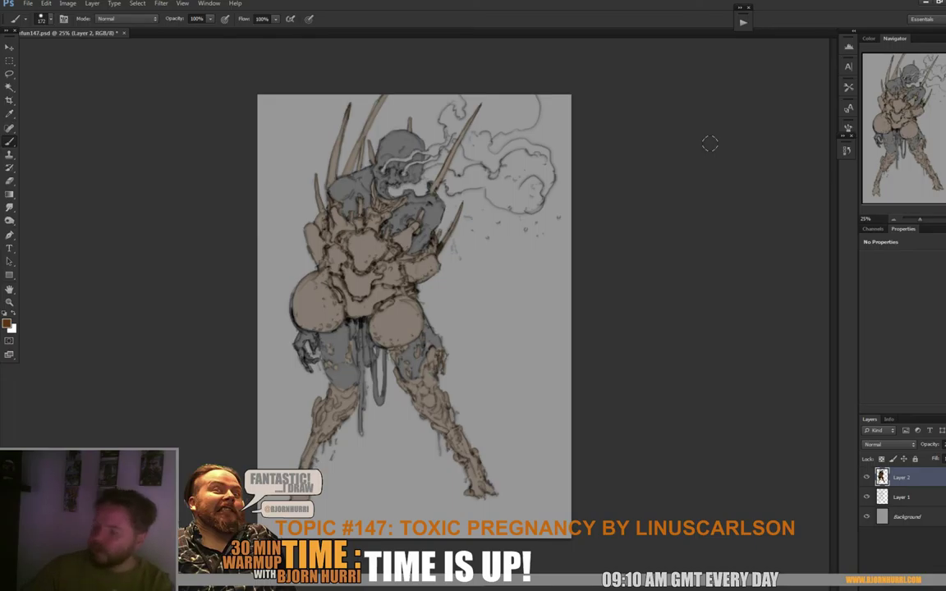
- Set the foreground color to olive green and paint the smoke drifting from the mouth across the upper background
left_click(7, 325)
left_click(637, 444)
left_click(614, 400)
left_click(737, 338)
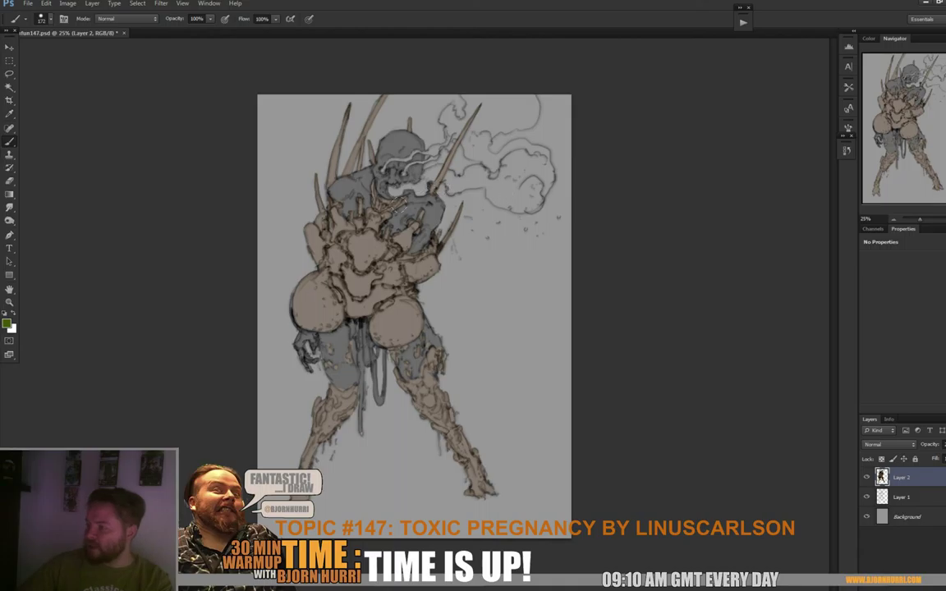
left_click(880, 475, "ctrl")
key("ctrl+h")
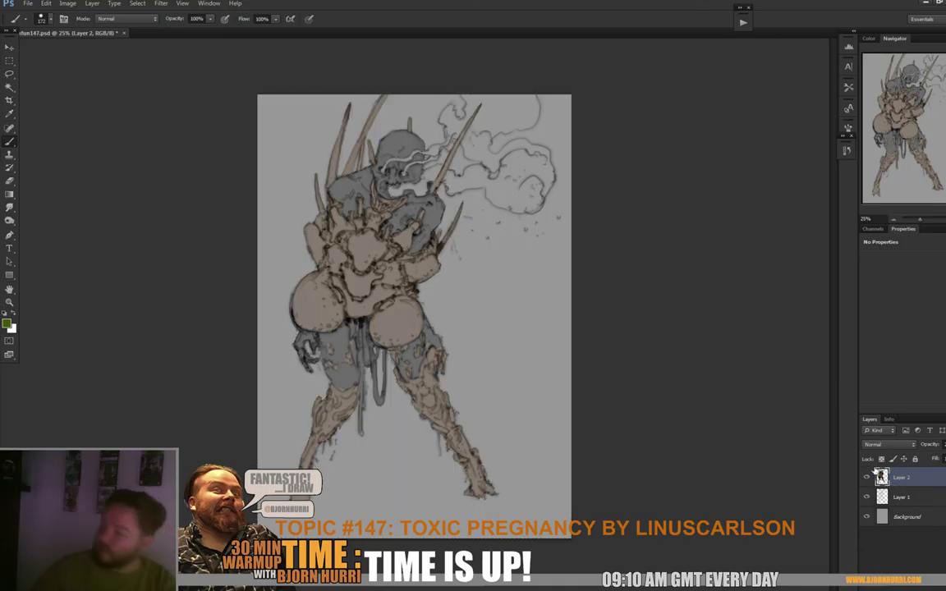
left_click_drag(389, 190, 420, 189)
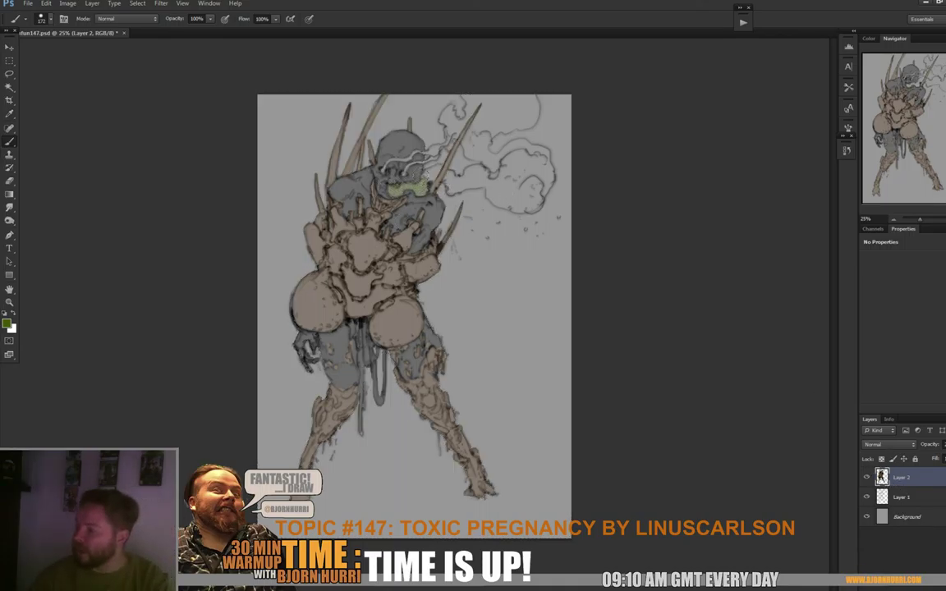
mouse_move(443, 174)
left_mouse_down()
mouse_move(485, 182)
mouse_move(505, 177)
mouse_move(493, 195)
mouse_move(519, 208)
mouse_move(534, 197)
mouse_move(542, 156)
mouse_move(514, 138)
mouse_move(484, 154)
mouse_move(477, 134)
mouse_move(520, 122)
mouse_move(526, 97)
mouse_move(479, 96)
mouse_move(463, 82)
mouse_move(471, 105)
mouse_move(462, 89)
mouse_move(472, 104)
mouse_move(449, 115)
mouse_move(438, 109)
mouse_move(466, 141)
left_mouse_up()
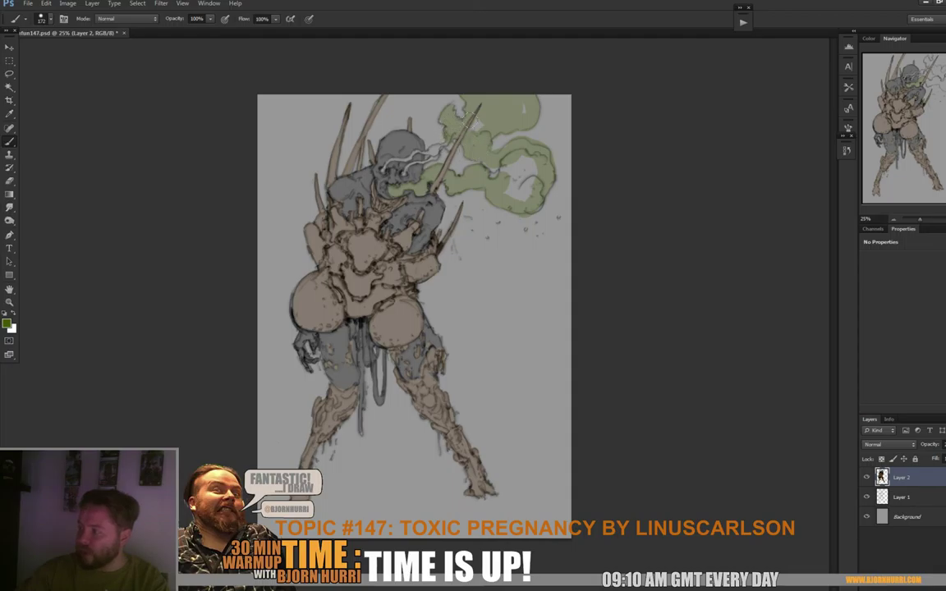
- Clean the green smoke's edges with the Eraser and fill the remaining smoke cloud gap and the wisps from the eyes
key("e")
mouse_move(545, 133)
left_mouse_down()
mouse_move(507, 141)
mouse_move(505, 156)
left_mouse_up()
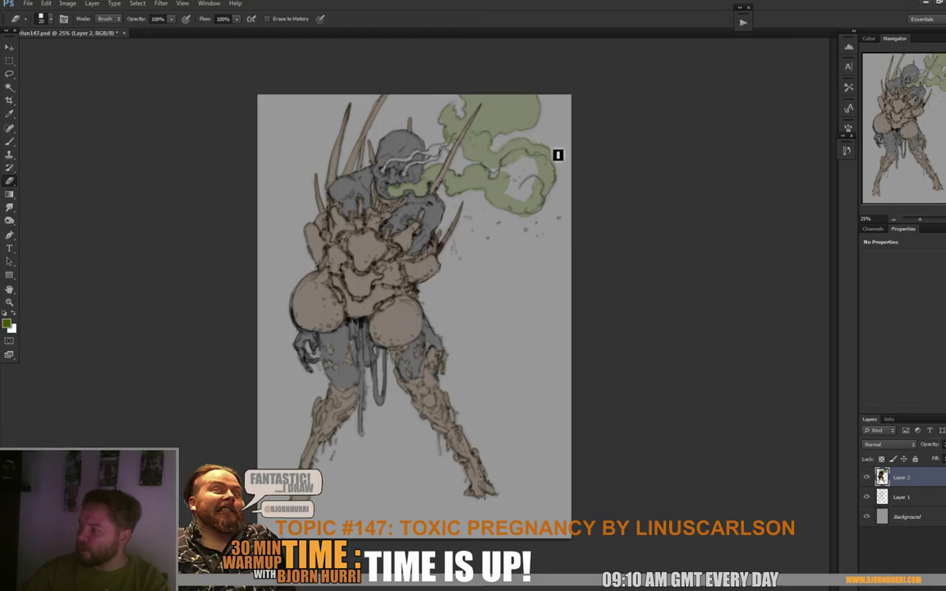
key("b")
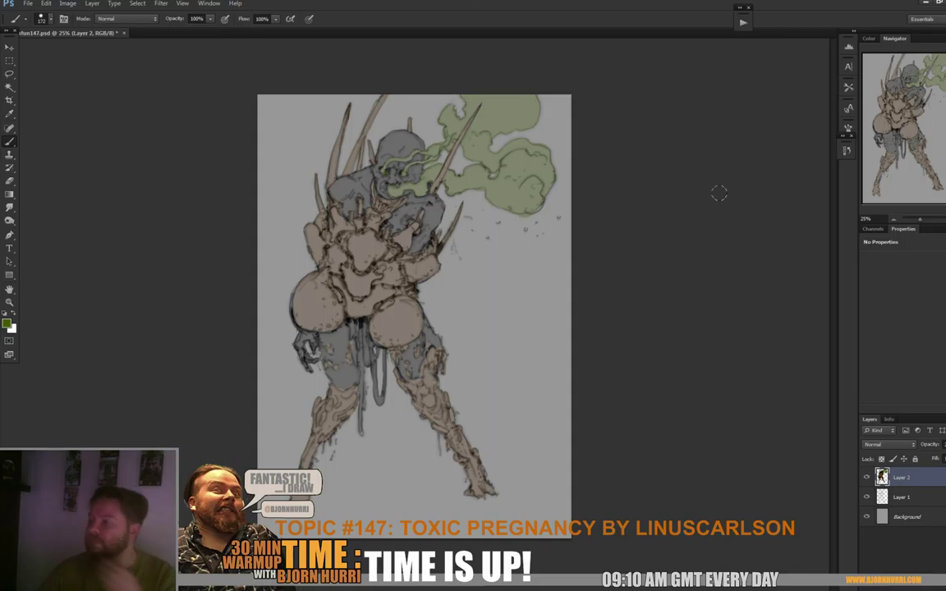
- Select all brown areas of the creature, including legs, thigh patches and spikes, with the Magic Wand
key("w")
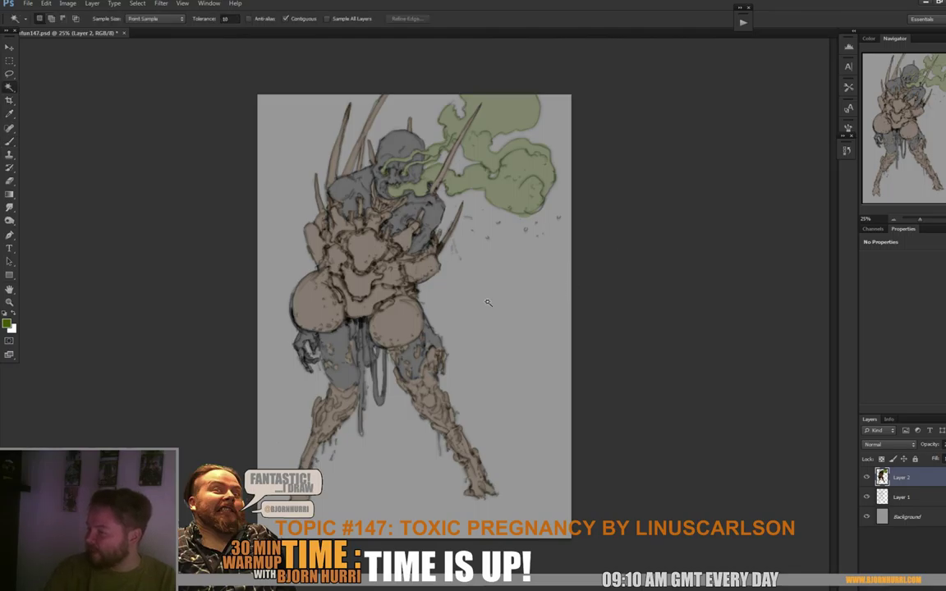
left_click(391, 326)
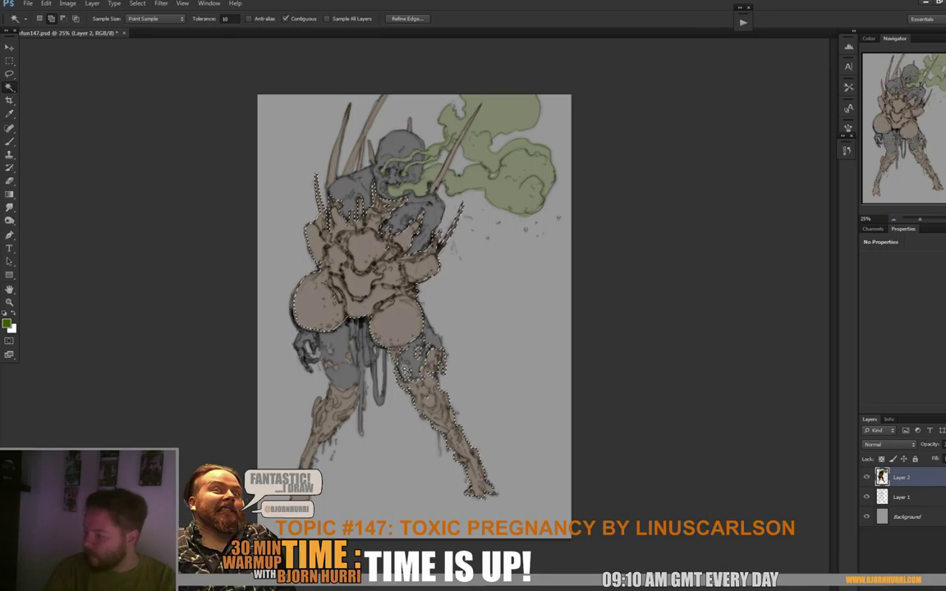
left_click(336, 368, "shift")
left_click(332, 418, "shift")
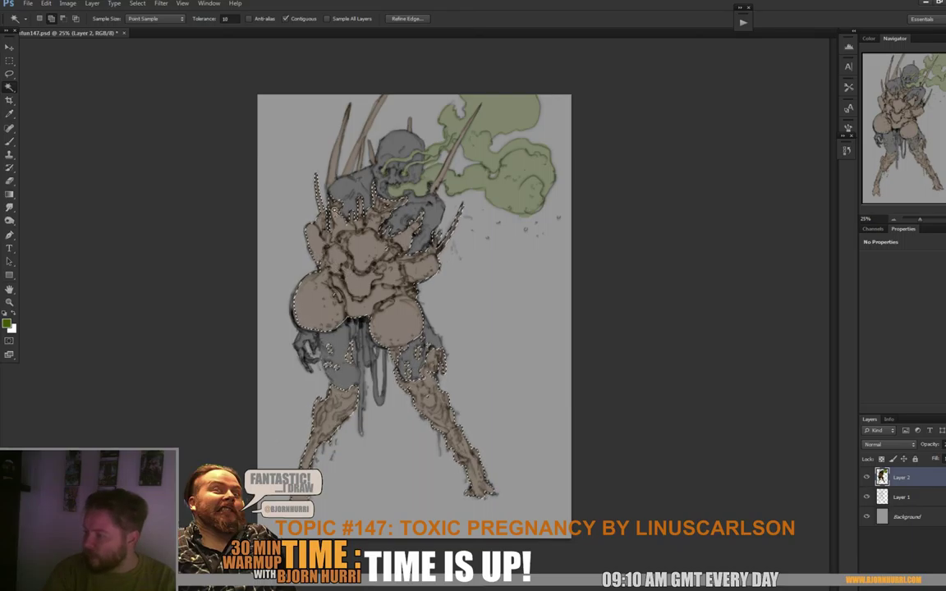
left_click(335, 165, "shift")
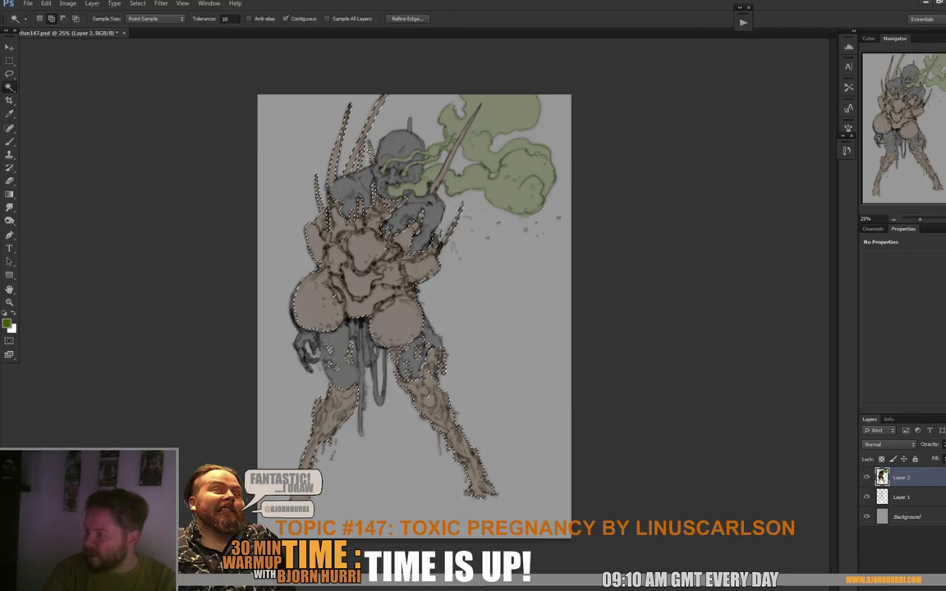
left_click(409, 123, "shift")
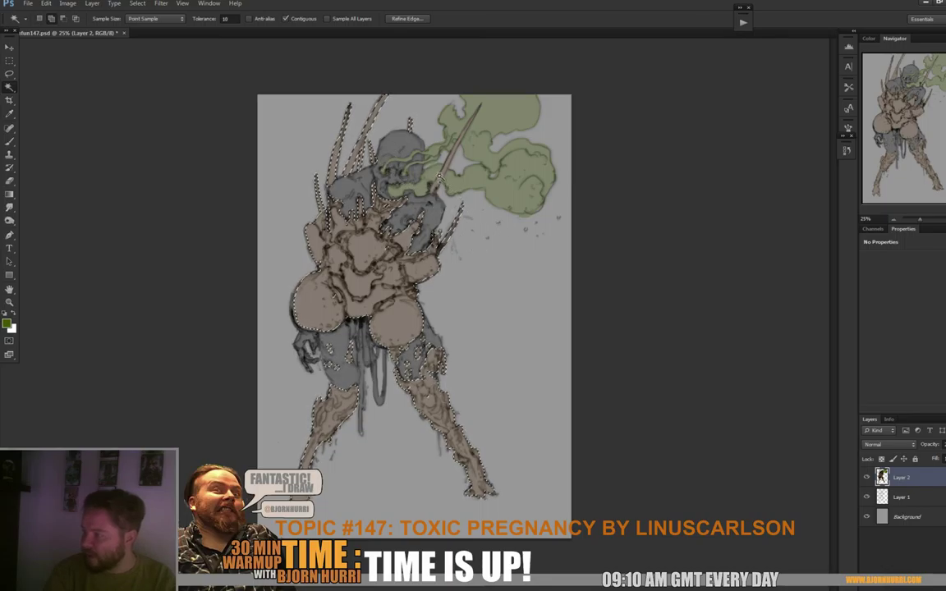
- Set the selected brown areas to saturation +47 and lightness -28 with Hue/Saturation
key("ctrl+u")
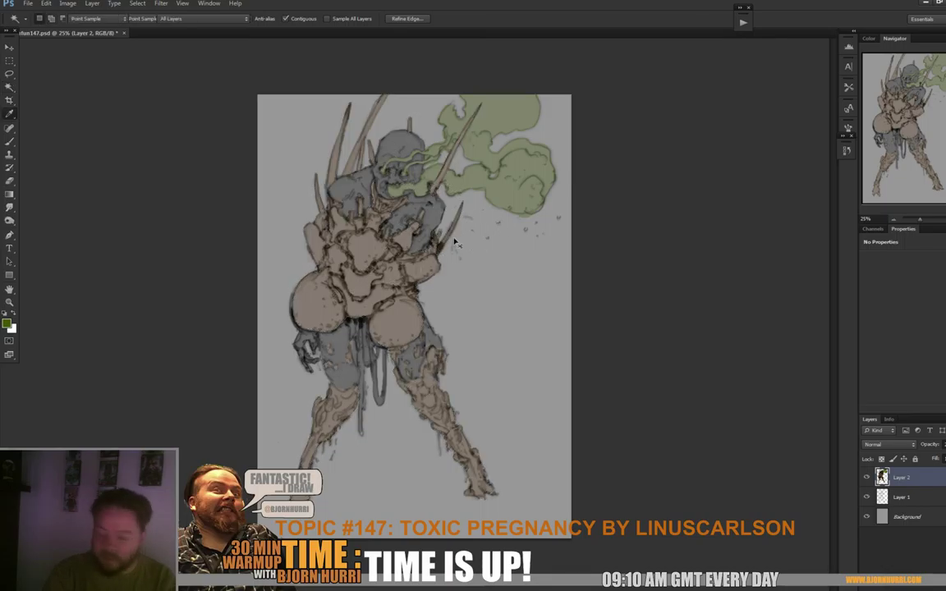
left_click_drag(735, 155, 764, 155)
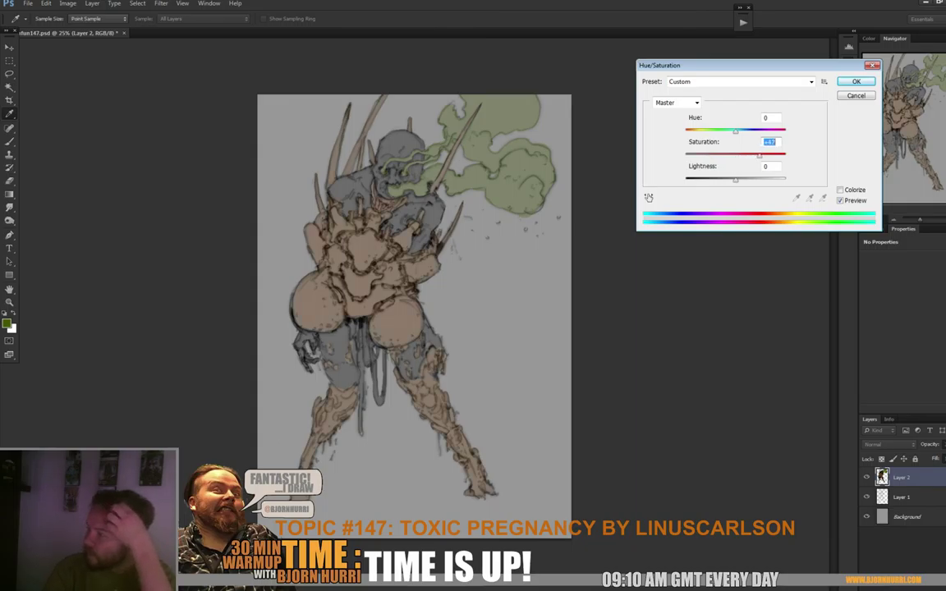
key("Tab")
key("shift+Down")
key("shift+Down")
key("shift+Down")
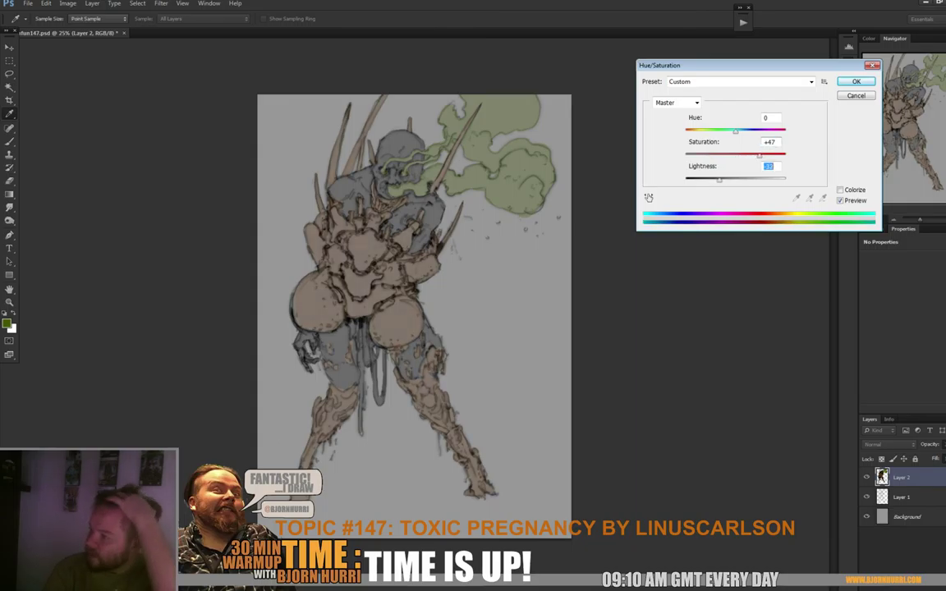
key("shift+Up")
key("Down")
key("Down")
key("Down")
key("Down")
key("Down")
key("Down")
key("Down")
key("Down")
- Shift the selected areas' hue to -59 for a purple tone and apply the Hue/Saturation adjustment
key("shift+Tab")
key("shift+Tab")
key("shift+Down")
key("shift+Down")
key("shift+Down")
key("shift+Down")
key("shift+Down")
key("shift+Down")
key("Up")
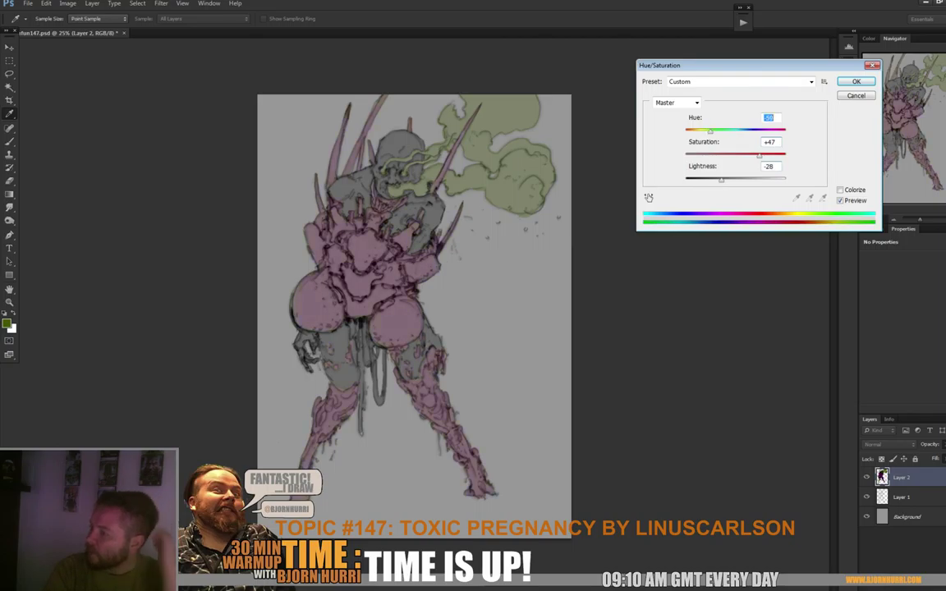
left_click(855, 82)
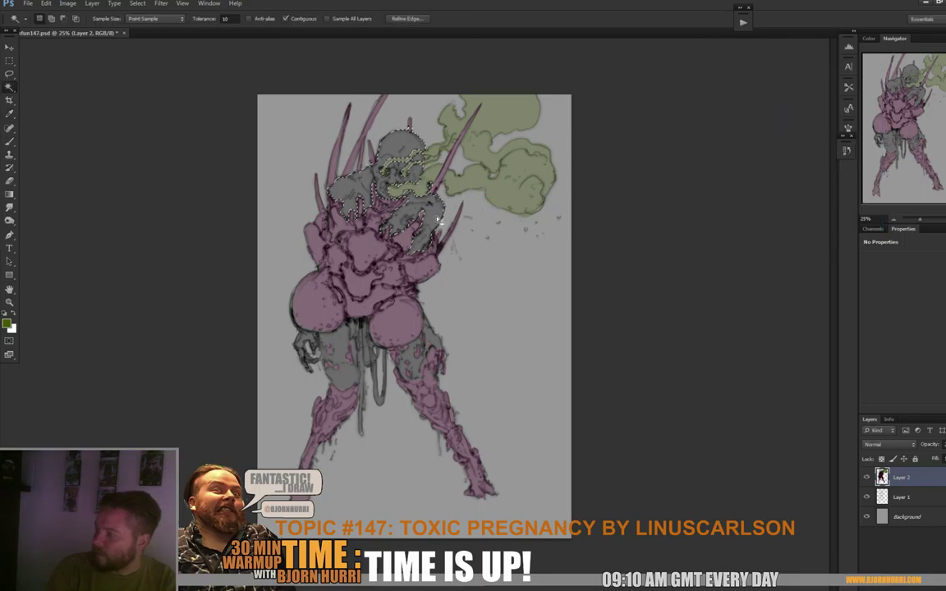
- Select the grey head, shoulders, claw, thighs and hanging strands with the Magic Wand and hide the selection edges
left_click(361, 177)
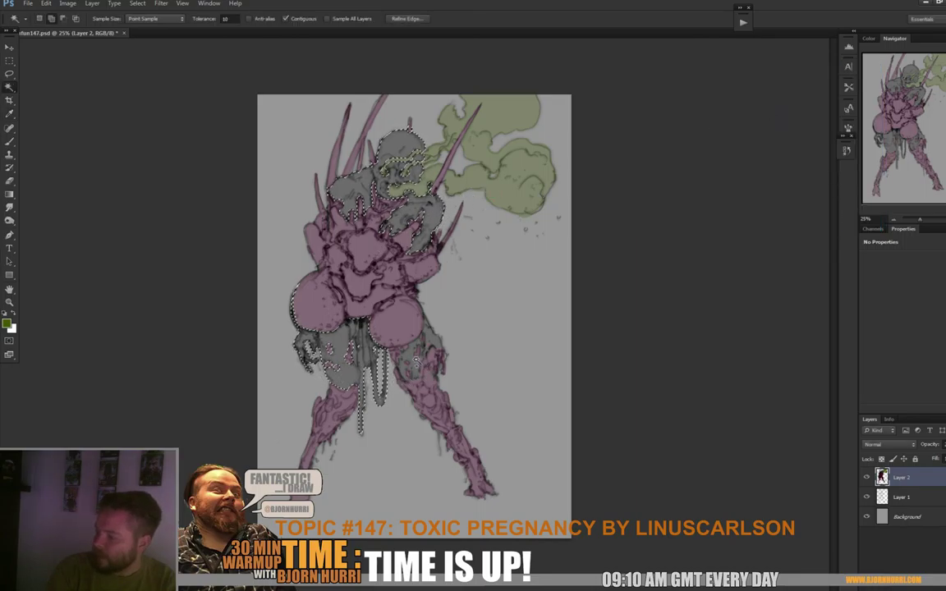
left_click(316, 371, "shift")
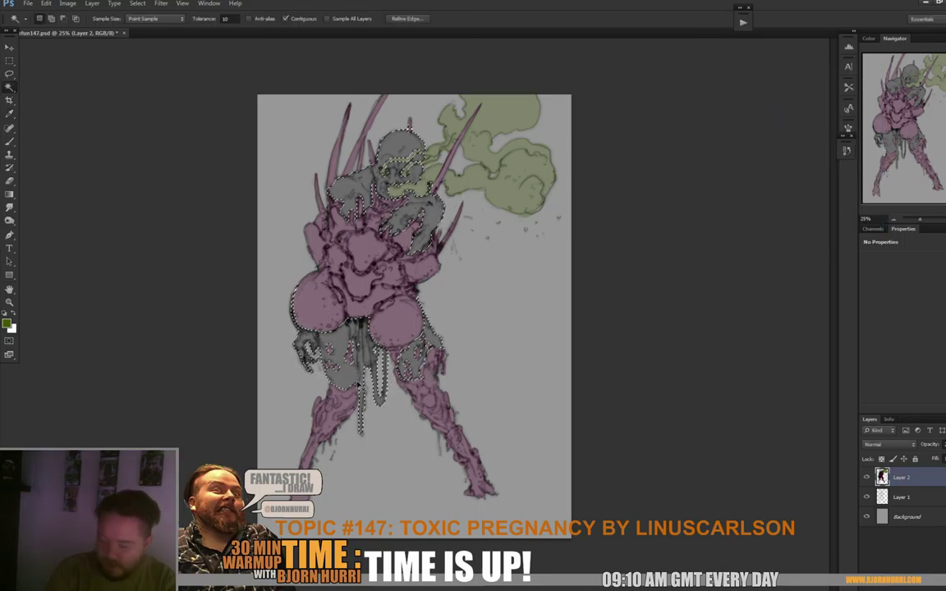
key("ctrl+h")
- Try different hue and saturation shifts on the selected grey areas and raise their lightness to +11
key("ctrl+u")
type("-44")
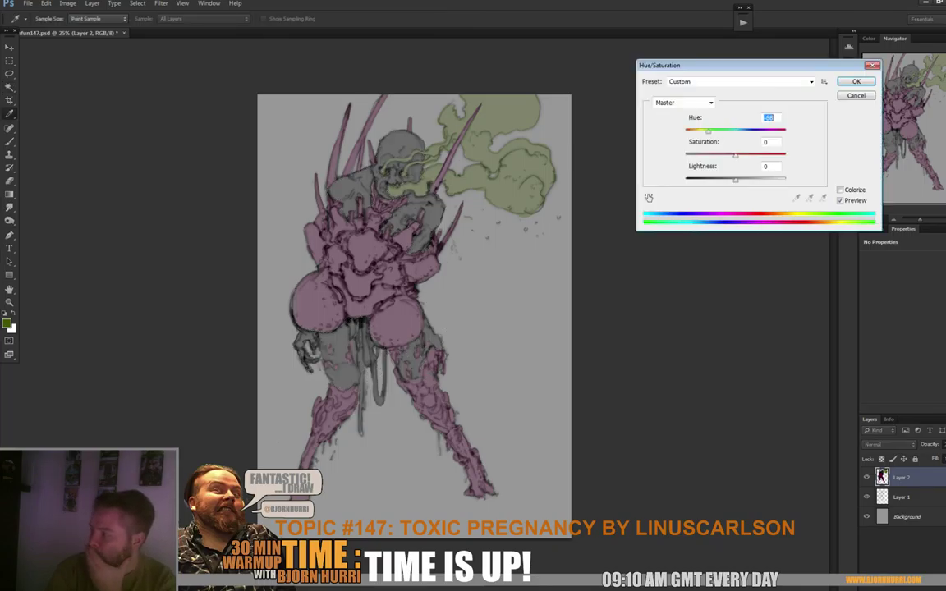
key("Tab")
key("Tab")
type("13")
key("shift+Tab")
type("28")
key("shift+Tab")
type("-148")
key("Tab")
type("92")
key("Tab")
key("shift+Up")
- Turn on Colorize for the selected grey areas and set the hue to 25, keeping lightness at +11
key("alt+o")
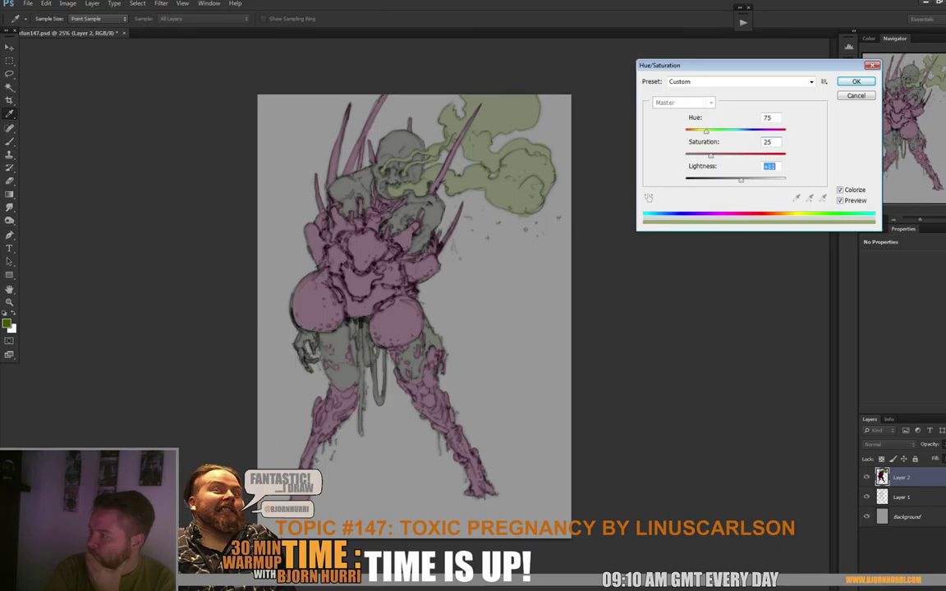
key("shift+Tab")
key("shift+Tab")
key("shift+Down")
key("shift+Down")
key("shift+Down")
key("shift+Down")
key("shift+Down")
key("shift+Down")
key("shift+Down")
key("shift+Down")
key("shift+Down")
key("shift+Down")
key("shift+Down")
key("shift+Down")
key("shift+Down")
key("shift+Down")
key("shift+Down")
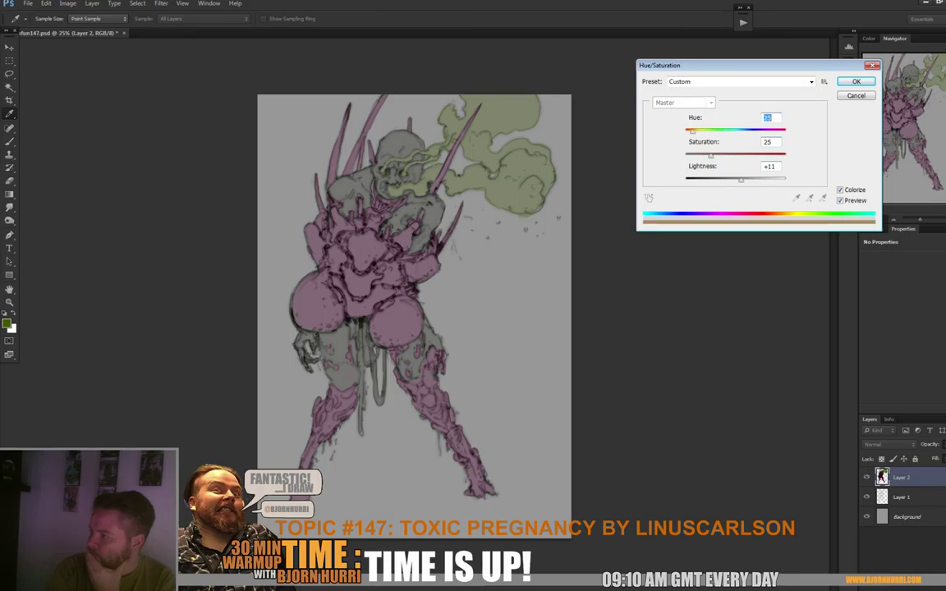
- Raise the colorize saturation to 56 and apply the Hue/Saturation change to the grey skin areas
key("Tab")
key("shift+Up")
key("shift+Up")
key("shift+Up")
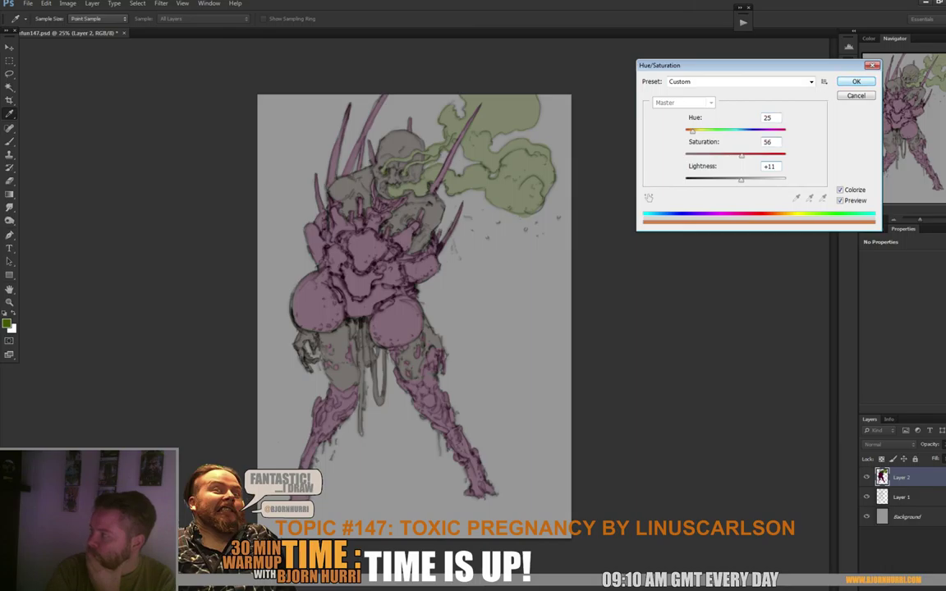
key("Return")
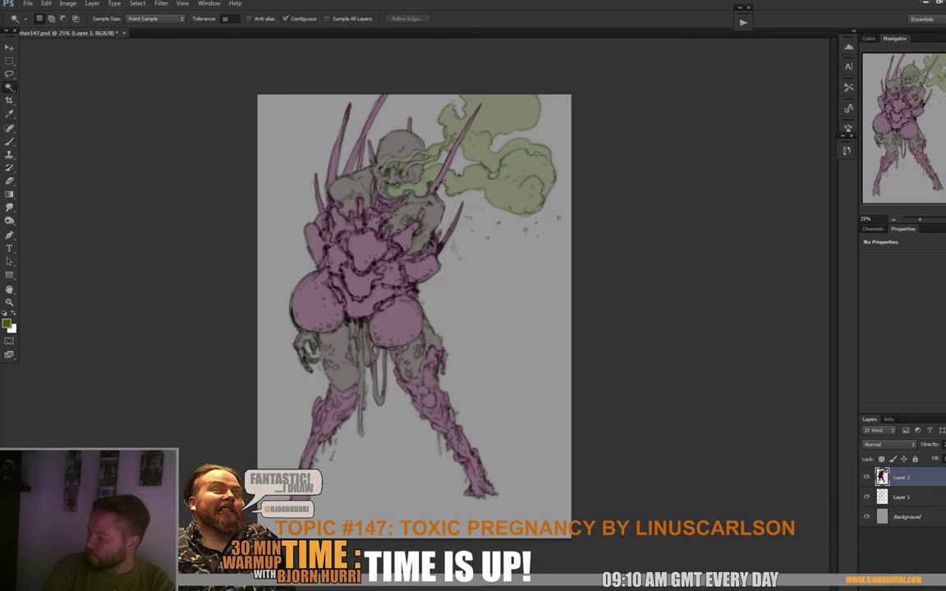
- Add a Brightness/Contrast adjustment layer above the creature layer and raise its contrast
left_click(872, 574)
left_click(918, 421)
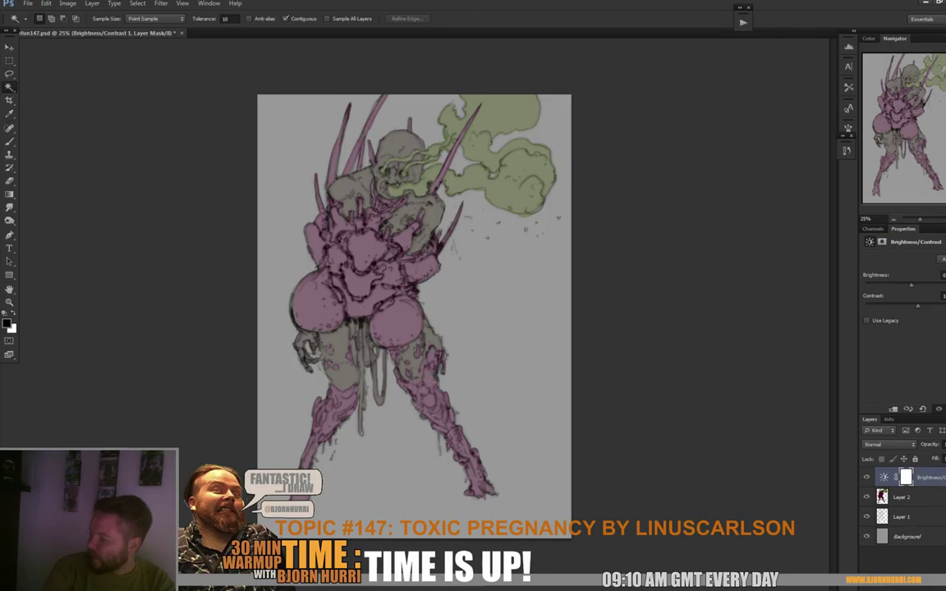
- On a new layer, draw a gradient in the smoke's sampled green fading down from the canvas top and set it to Multiply
key("ctrl+shift+alt+n")
key("b")
left_click(516, 107, "alt")
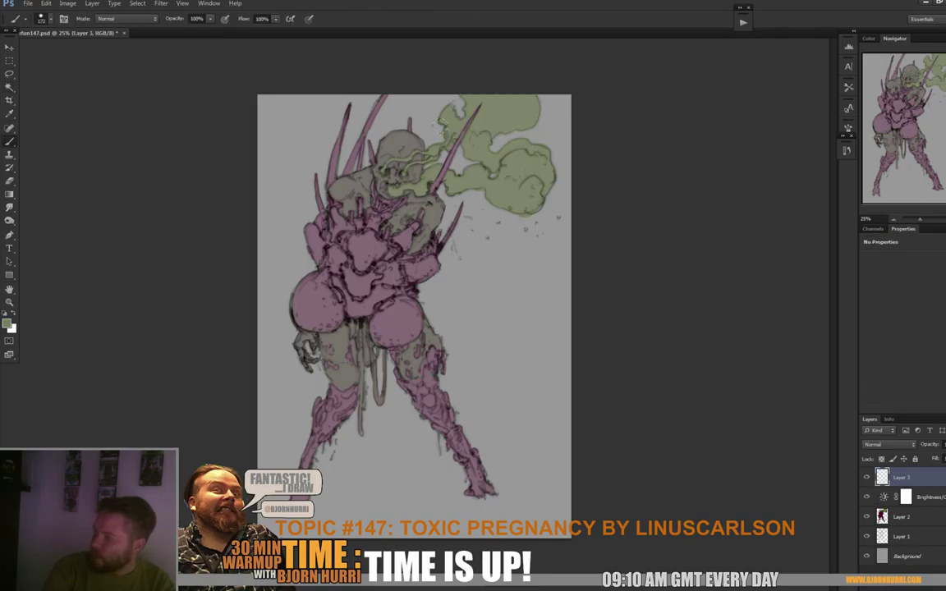
key("g")
left_click_drag(403, 351, 407, 131)
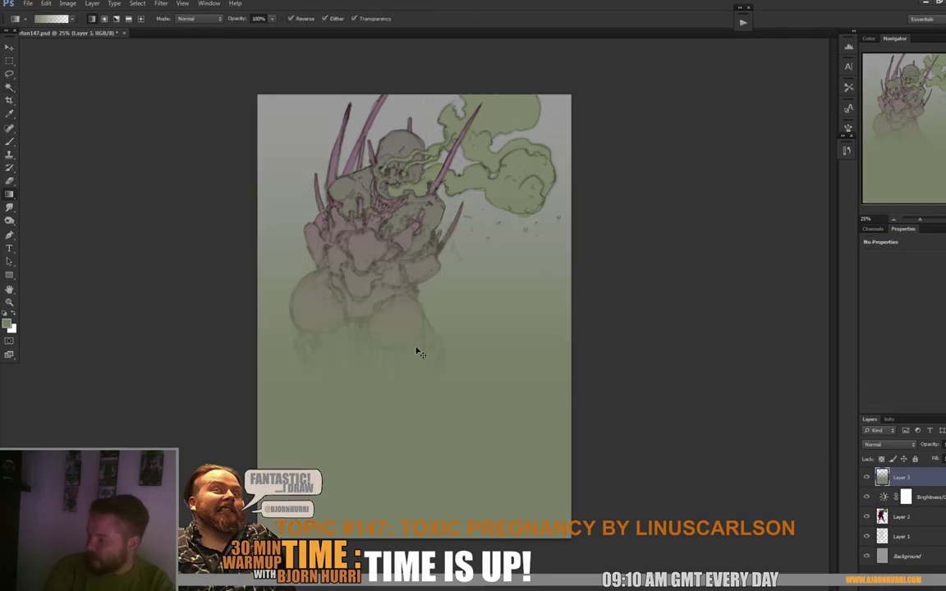
key("ctrl+z")
left_click_drag(383, 35, 385, 271)
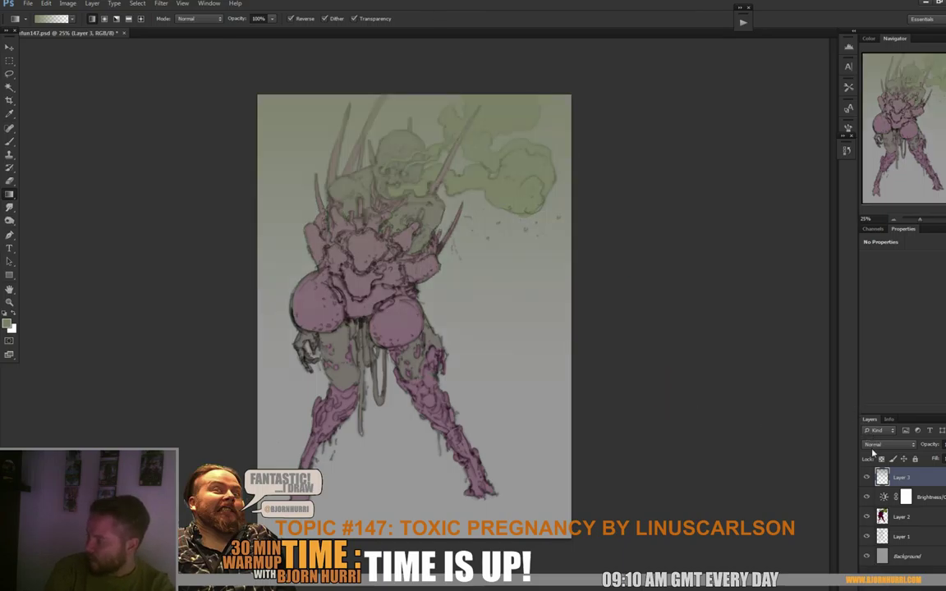
scroll(878, 442, "down", 3)
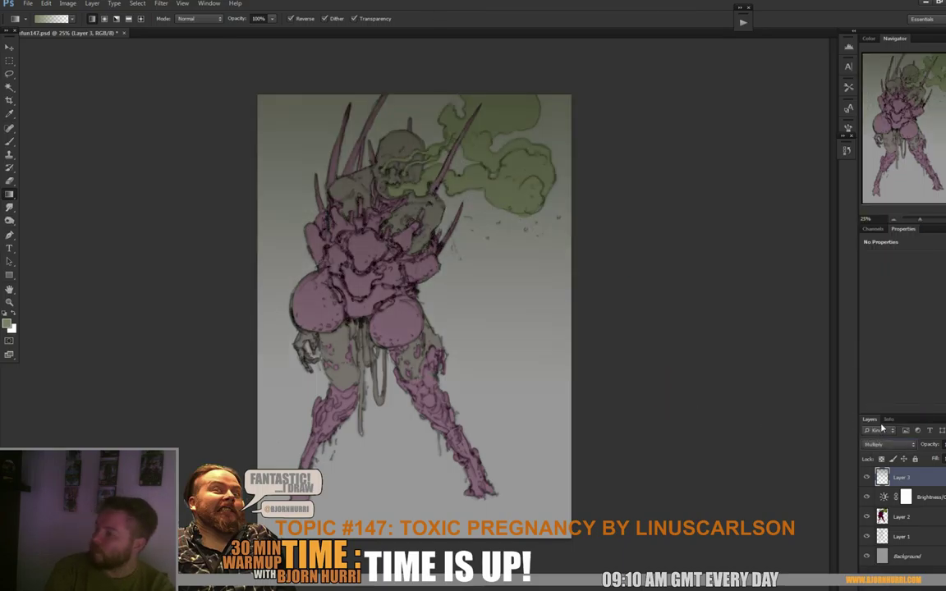
scroll(882, 387, "down", 2)
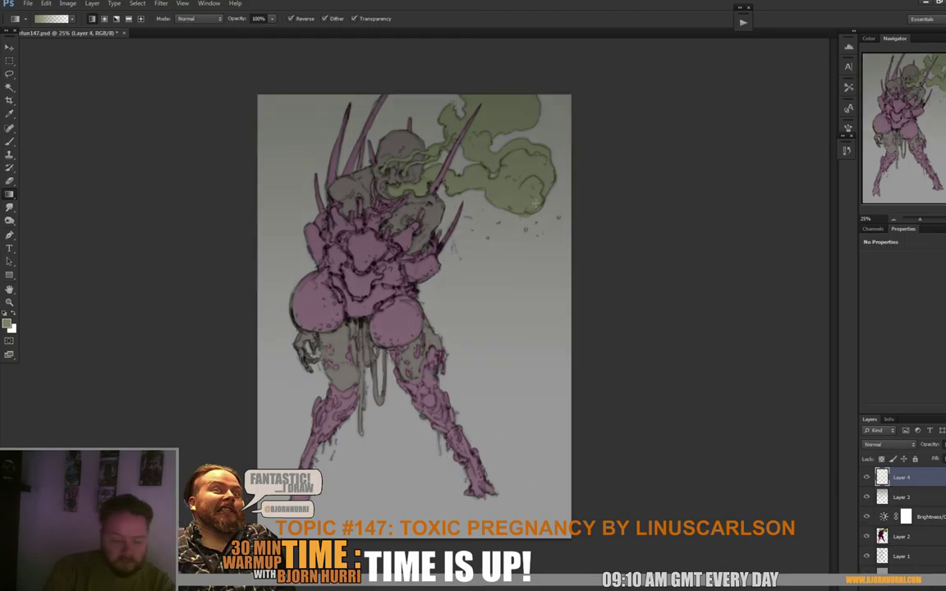
- On a new layer, paint a dark blob between the feet with a soft 300 px brush and stretch it into a wide ground shadow
key("ctrl+shift+alt+n")
key("b")
key("d")
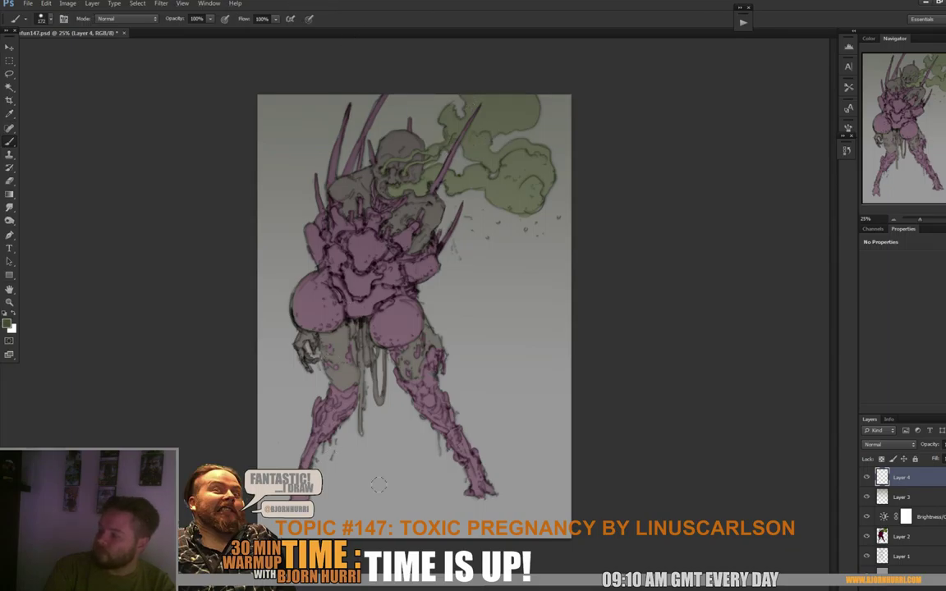
left_click_drag(376, 488, 394, 481)
key("ctrl+t")
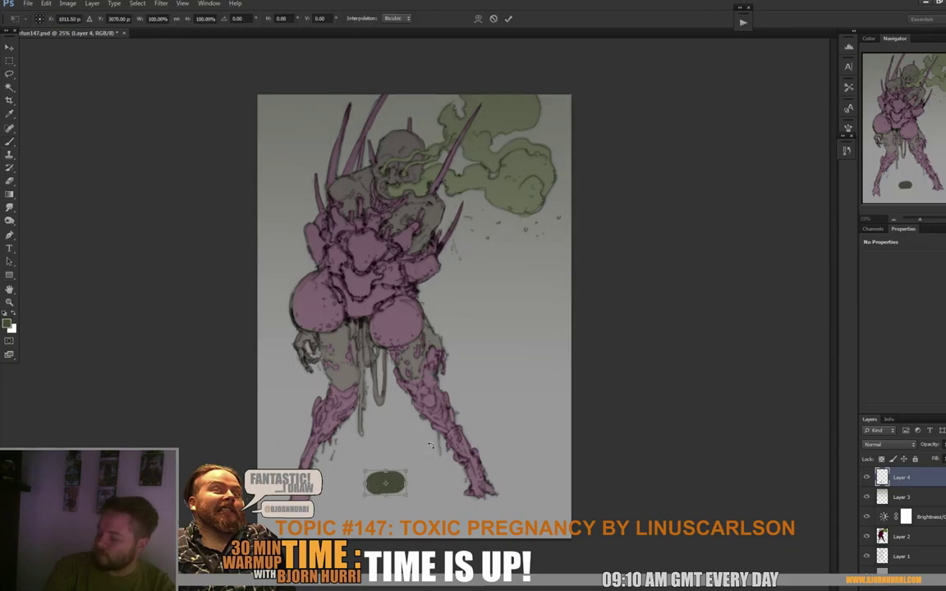
key("Return")
right_click(395, 453)
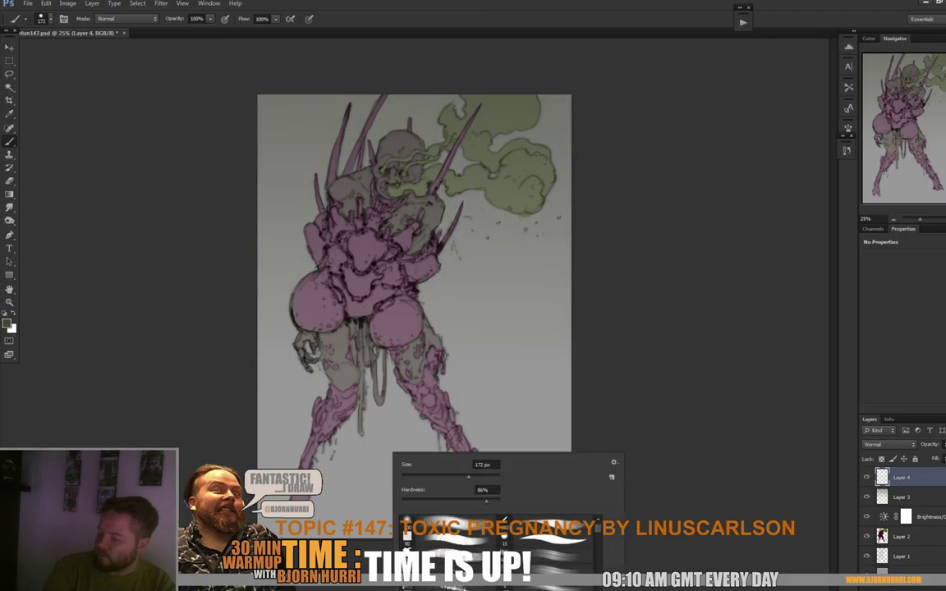
key("Escape")
key("ctrl+t")
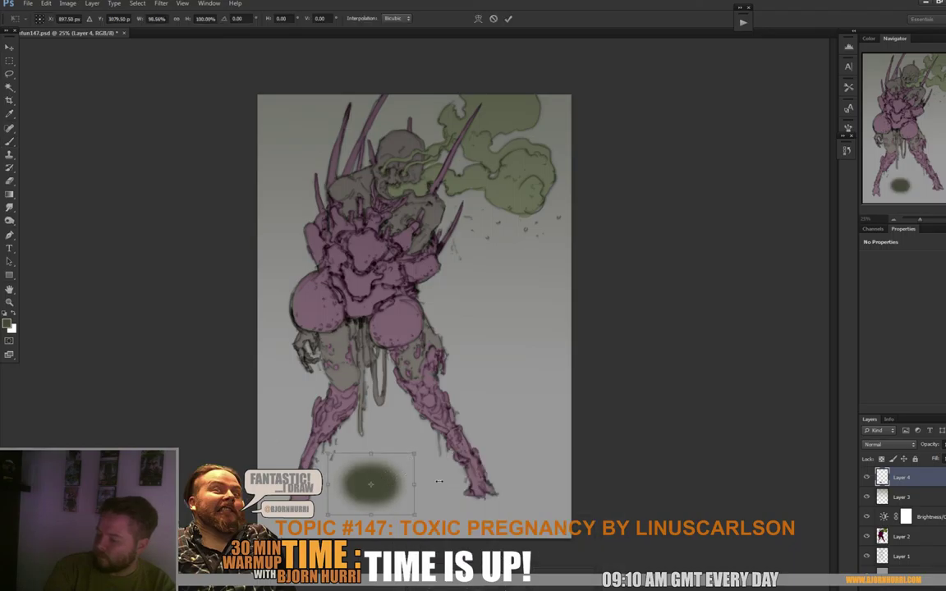
left_click_drag(422, 481, 572, 484)
key("Return")
- Mask the ground shadow with the creature's silhouette and invert the mask so the shadow shows only behind the figure
left_click(895, 579, "ctrl")
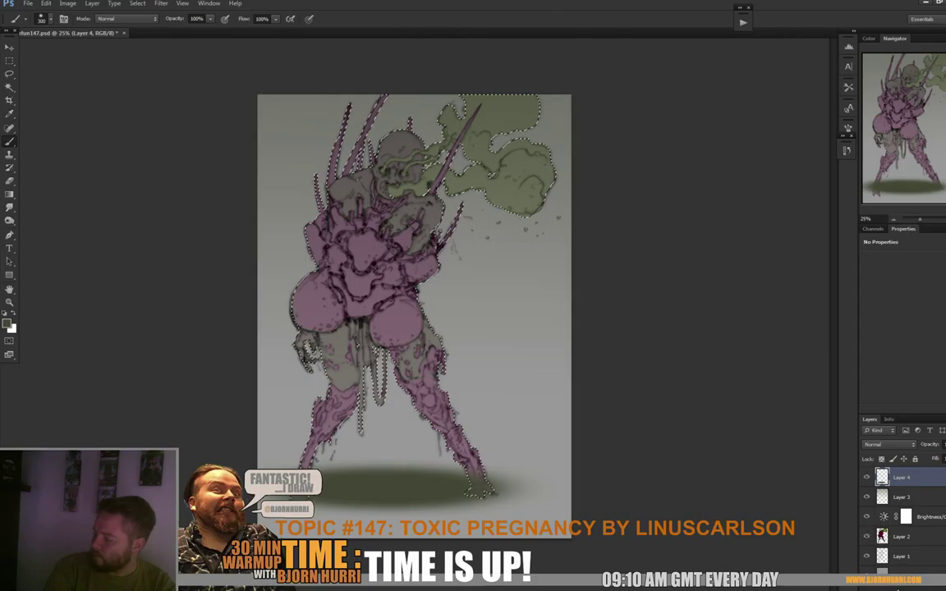
left_click(897, 586)
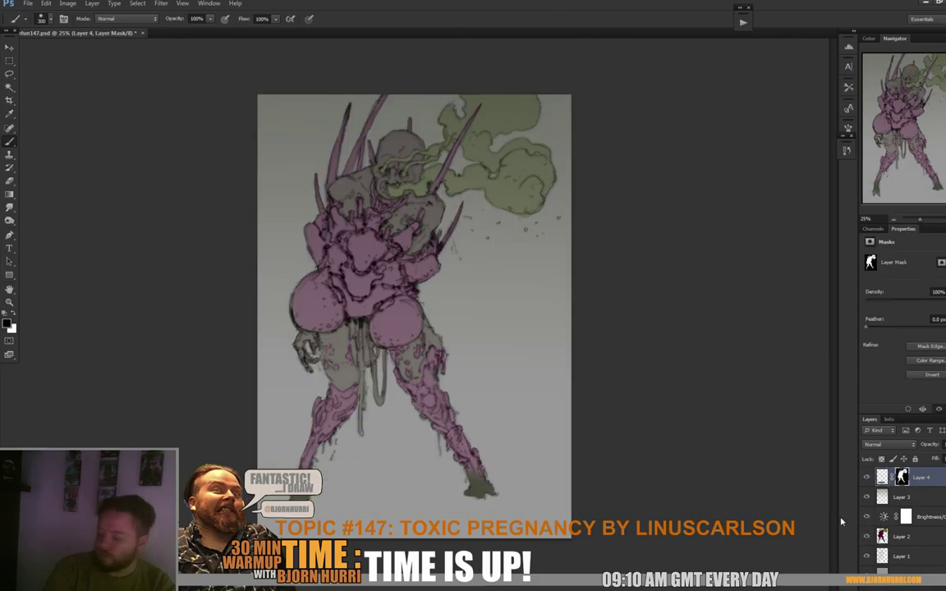
key("ctrl+z")
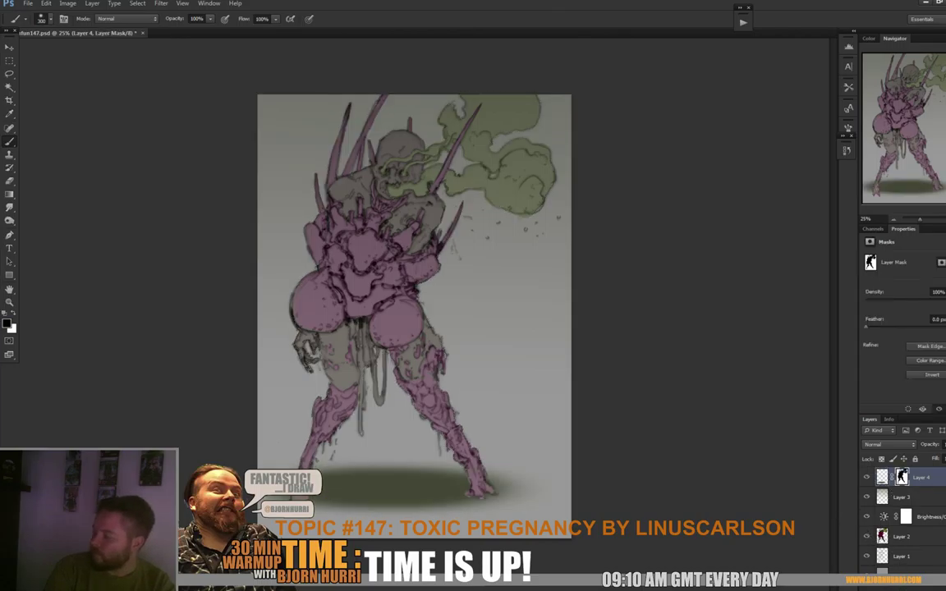
- Lower the shadow layer's opacity and shift the shadow slightly downward independently of its mask
key("ctrl+z")
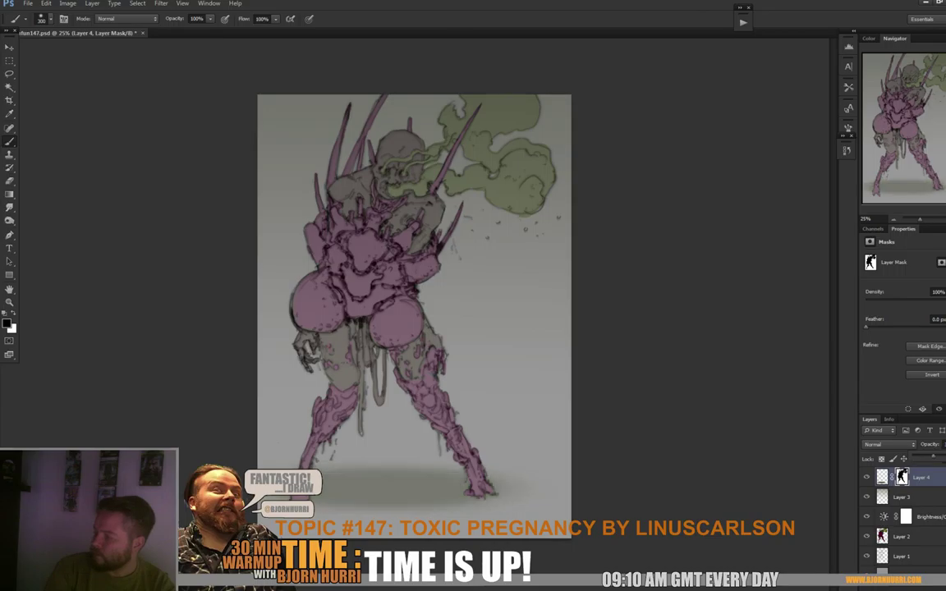
left_click(882, 477)
key("v")
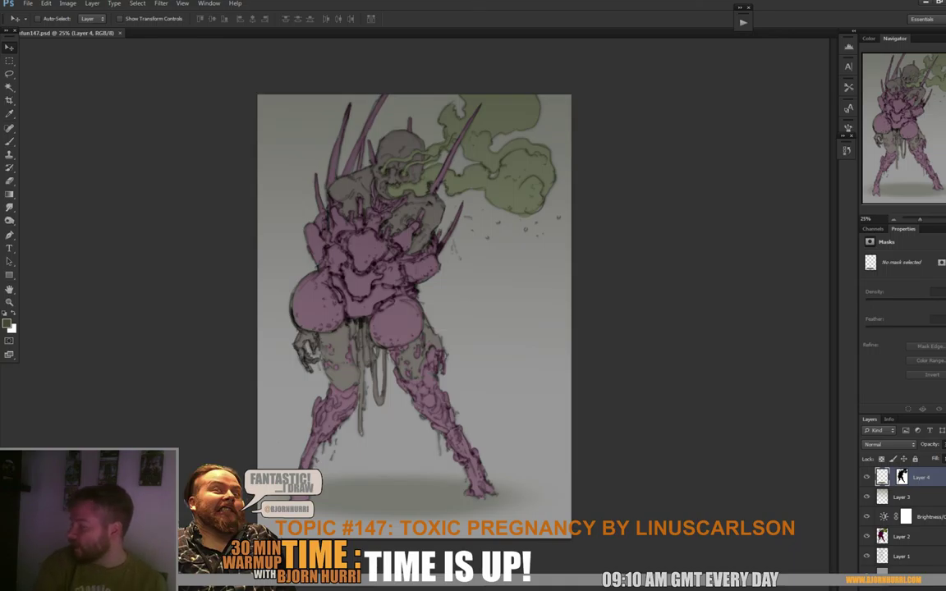
left_click(901, 536)
key("w")
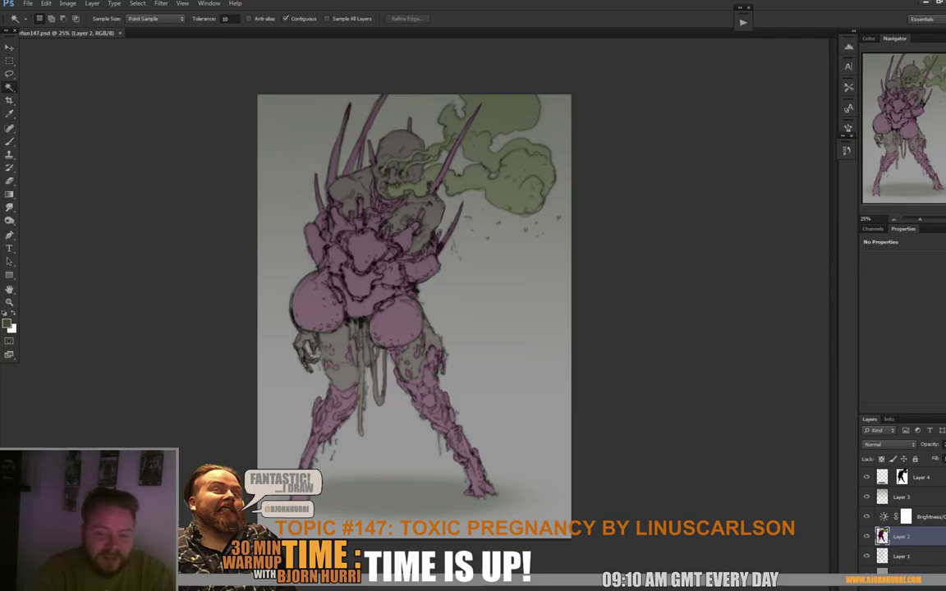
left_click(411, 323)
key("ctrl+d")
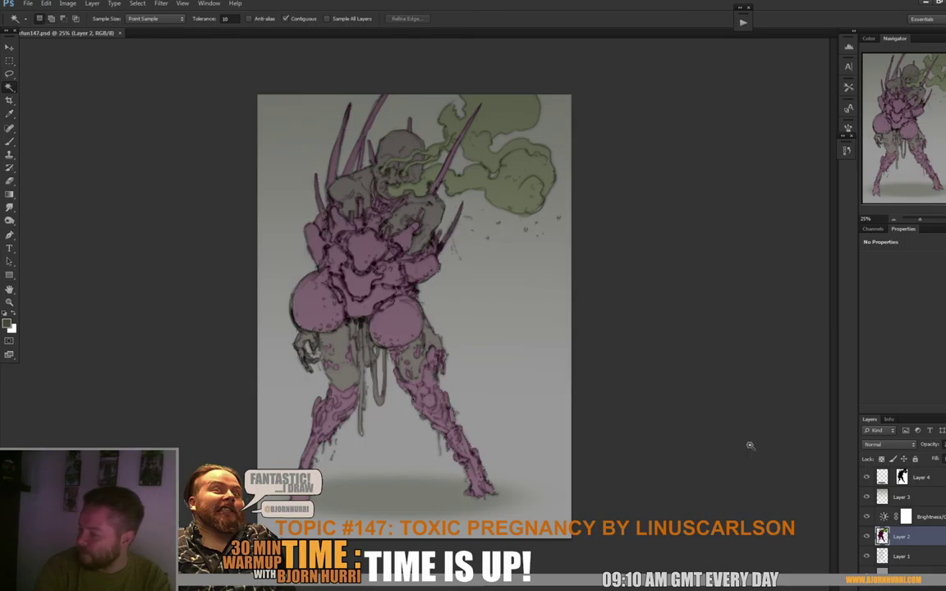